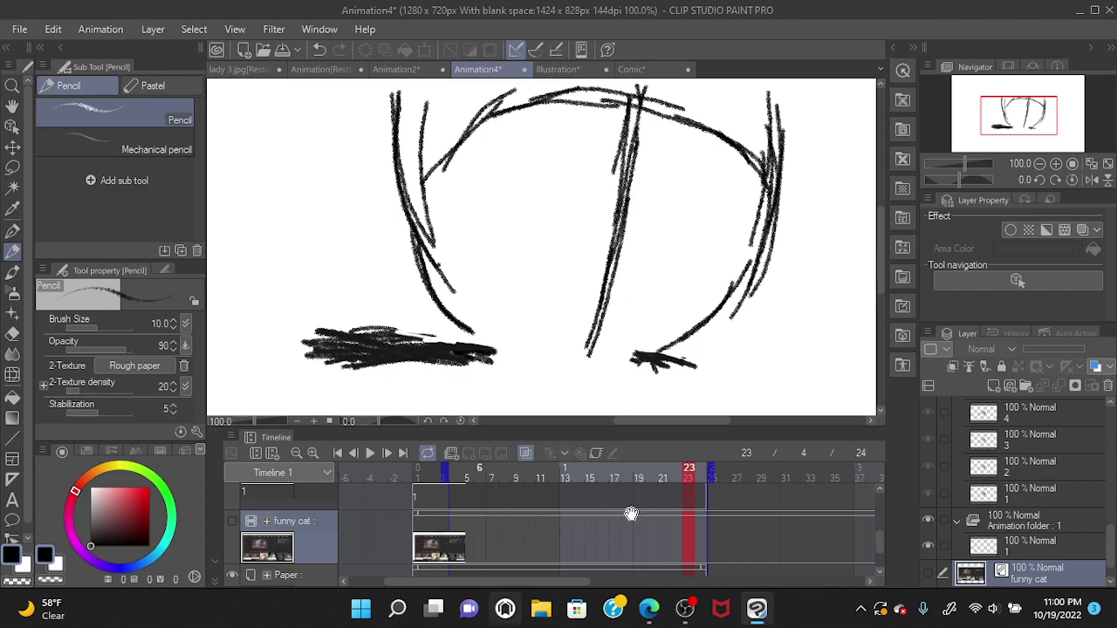
Step: Bring the Folder 1 cels into view in the timeline and open cel 7 at frame 10 for drawing
{"action": "left_click", "coordinate": [879, 506]}
{"action": "left_click", "coordinate": [879, 505]}
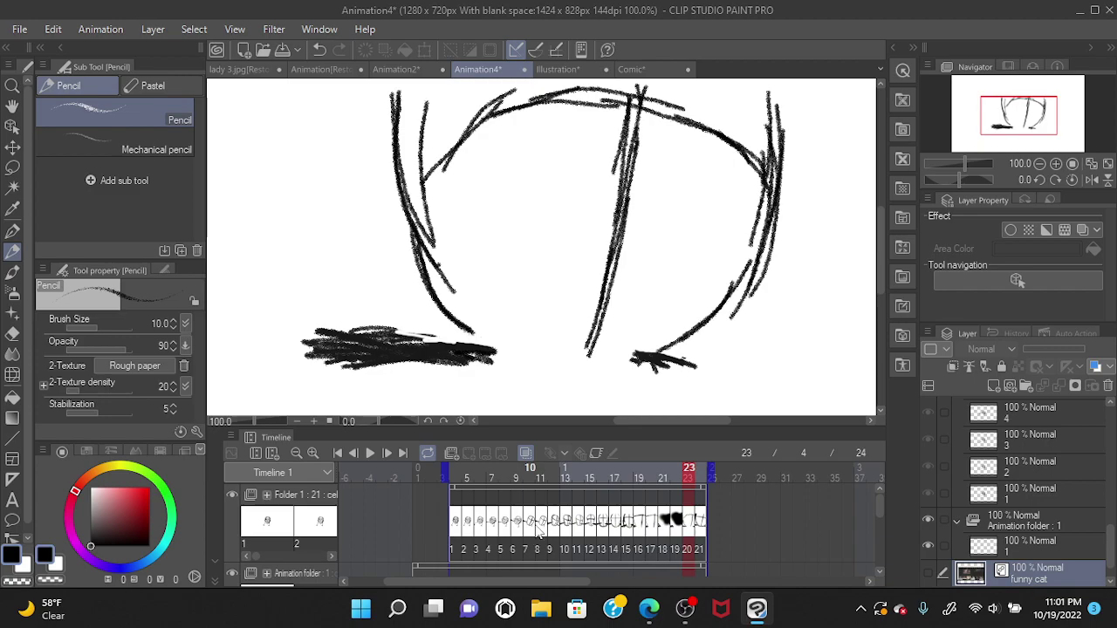
{"action": "left_click", "coordinate": [538, 541]}
{"action": "left_click", "coordinate": [531, 521]}
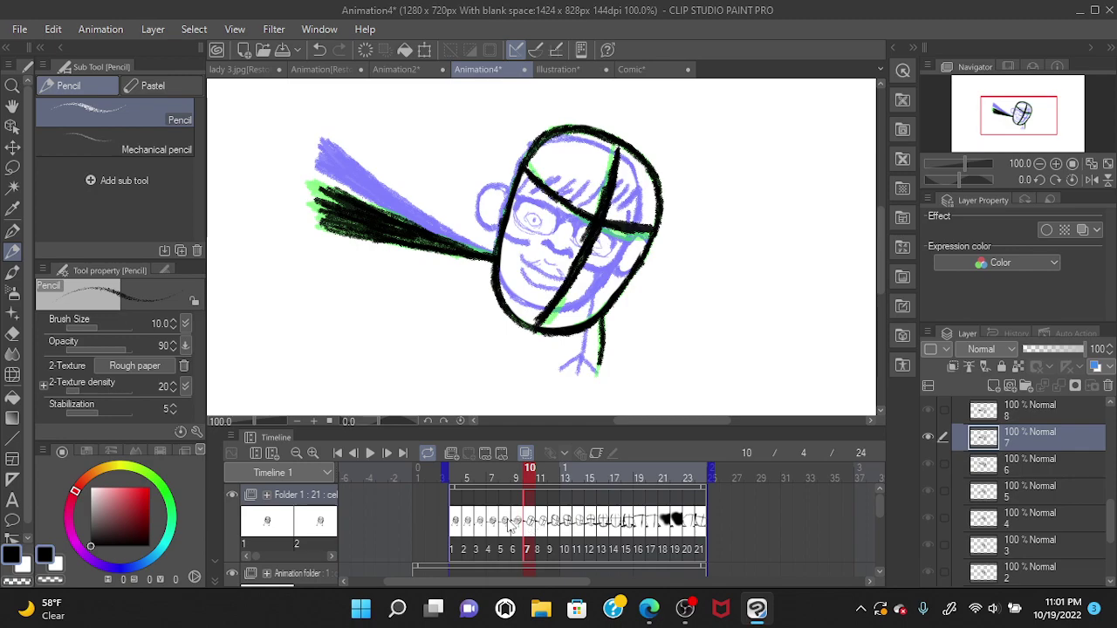
{"action": "left_click", "coordinate": [518, 524]}
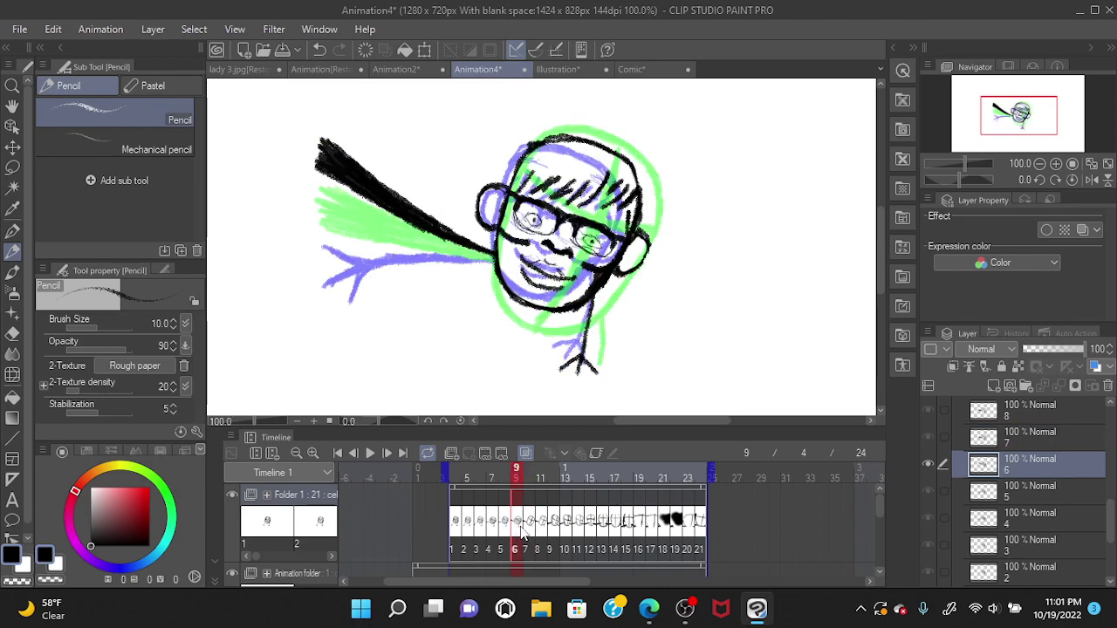
{"action": "left_click", "coordinate": [529, 528]}
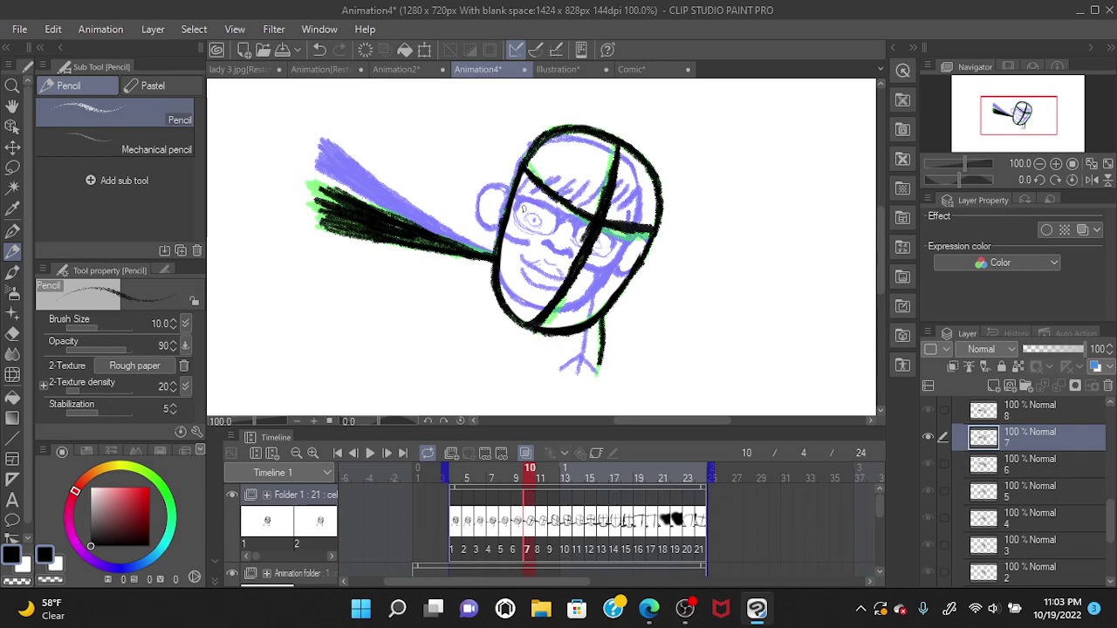
Step: Sketch both ears on the head in cel 7 with the Pencil, using the onion-skinned previous cel as a guide
{"action": "mouse_move", "coordinate": [513, 199]}
{"action": "left_mouse_down"}
{"action": "mouse_move", "coordinate": [495, 190]}
{"action": "mouse_move", "coordinate": [473, 227]}
{"action": "left_mouse_up"}
{"action": "mouse_move", "coordinate": [491, 187]}
{"action": "left_mouse_down"}
{"action": "mouse_move", "coordinate": [485, 243]}
{"action": "mouse_move", "coordinate": [506, 236]}
{"action": "mouse_move", "coordinate": [482, 239]}
{"action": "left_mouse_up"}
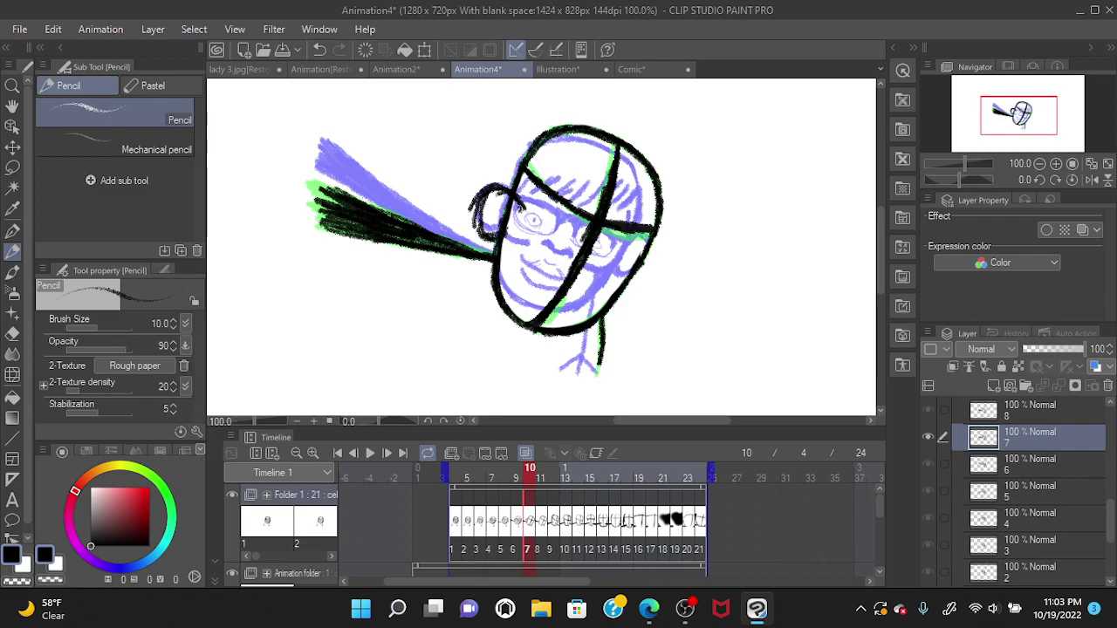
{"action": "mouse_move", "coordinate": [520, 206]}
{"action": "left_mouse_down"}
{"action": "mouse_move", "coordinate": [495, 188]}
{"action": "mouse_move", "coordinate": [512, 186]}
{"action": "mouse_move", "coordinate": [486, 192]}
{"action": "mouse_move", "coordinate": [505, 186]}
{"action": "mouse_move", "coordinate": [487, 232]}
{"action": "left_mouse_up"}
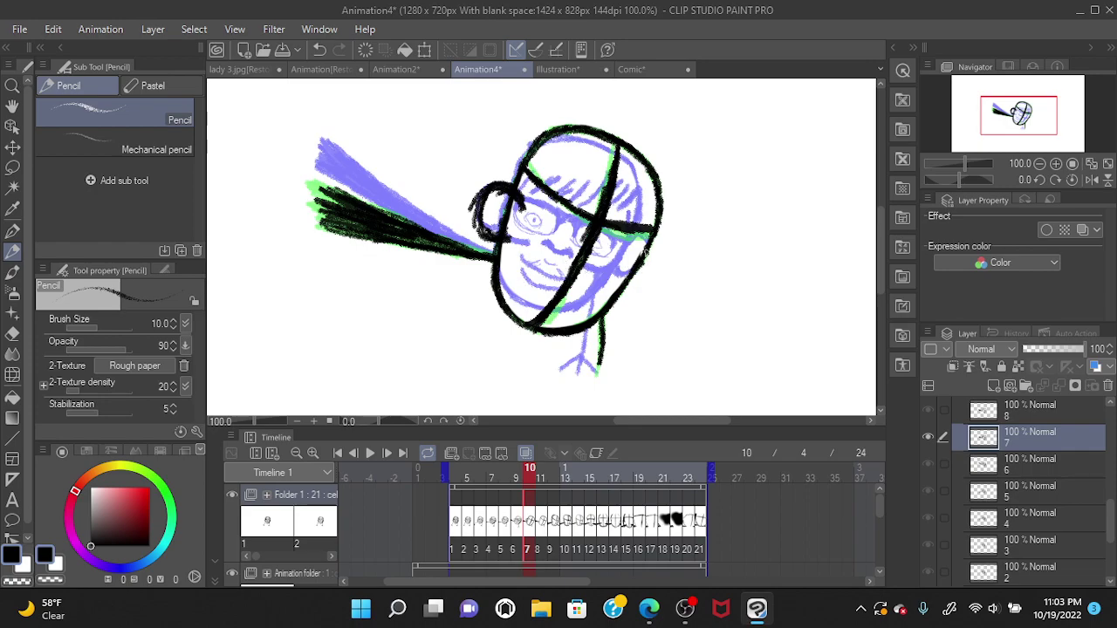
{"action": "mouse_move", "coordinate": [646, 249]}
{"action": "left_mouse_down"}
{"action": "mouse_move", "coordinate": [657, 257]}
{"action": "mouse_move", "coordinate": [648, 279]}
{"action": "mouse_move", "coordinate": [659, 262]}
{"action": "mouse_move", "coordinate": [650, 283]}
{"action": "mouse_move", "coordinate": [654, 260]}
{"action": "mouse_move", "coordinate": [656, 271]}
{"action": "mouse_move", "coordinate": [630, 281]}
{"action": "mouse_move", "coordinate": [653, 277]}
{"action": "mouse_move", "coordinate": [641, 291]}
{"action": "left_mouse_up"}
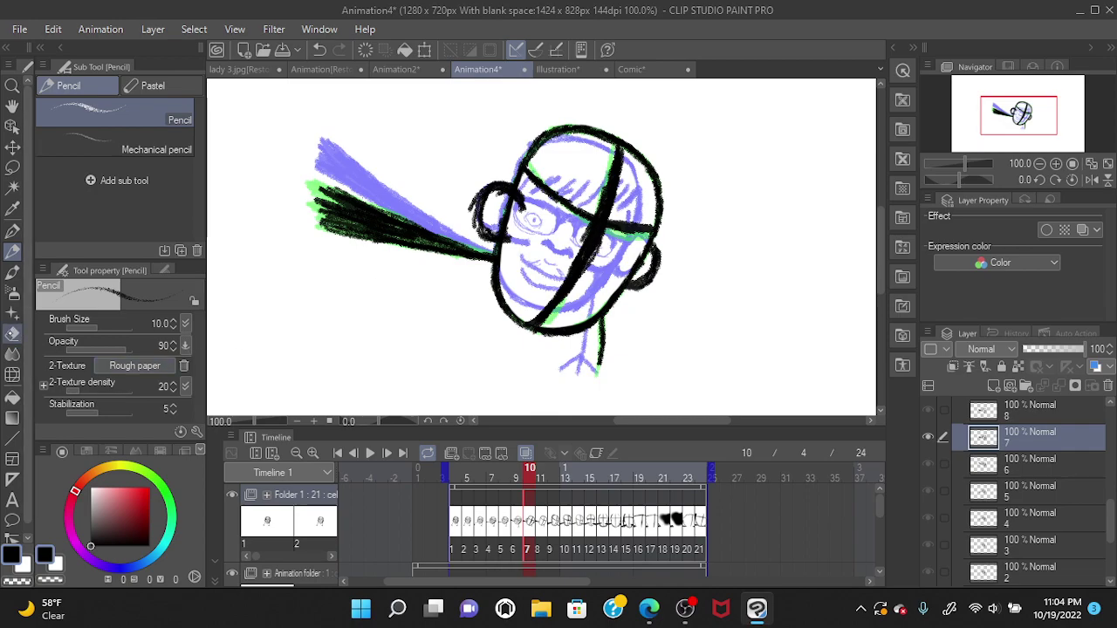
Step: Thin the vertical guideline down the face with the Hard eraser, from the forehead to the chin
{"action": "left_click", "coordinate": [12, 333]}
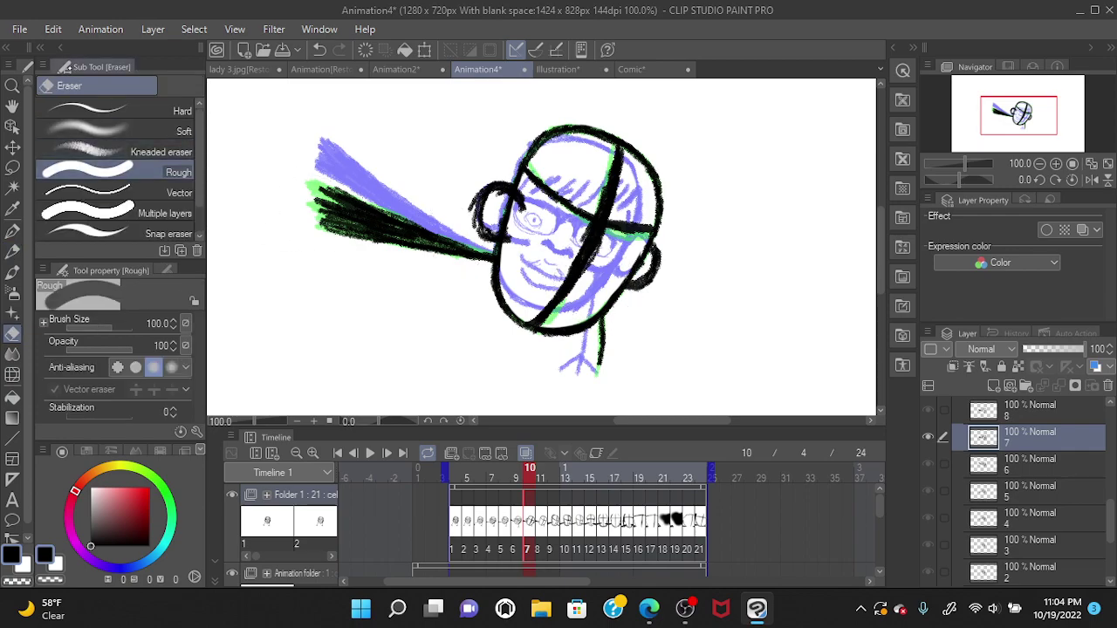
{"action": "left_click", "coordinate": [105, 107]}
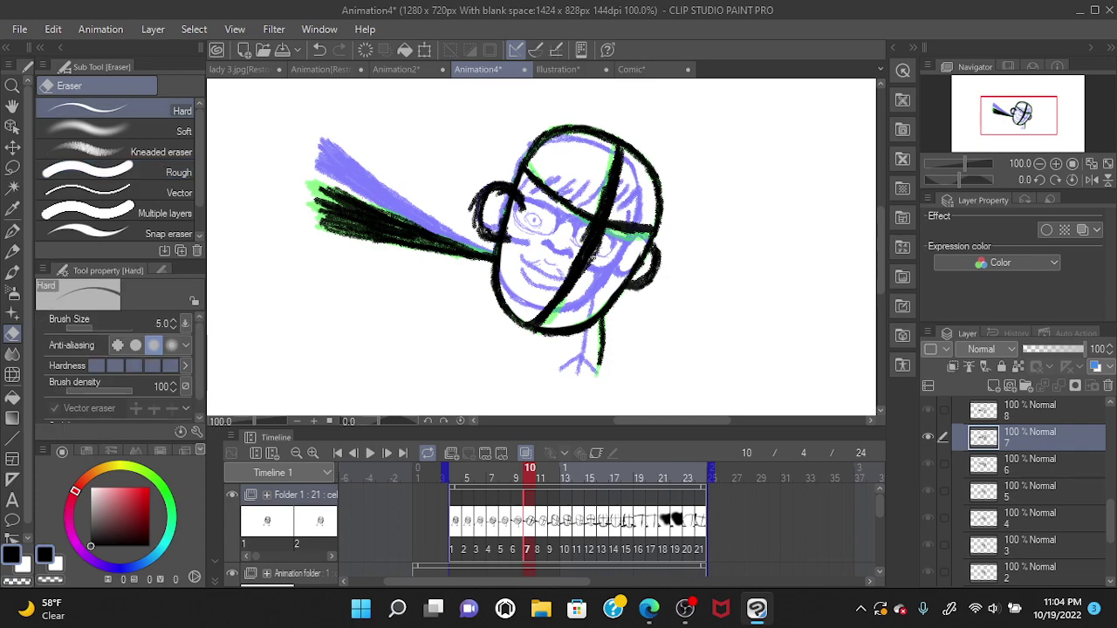
{"action": "left_click_drag", "start_coordinate": [605, 239], "coordinate": [586, 269]}
{"action": "mouse_move", "coordinate": [576, 259]}
{"action": "left_mouse_down"}
{"action": "mouse_move", "coordinate": [548, 305]}
{"action": "mouse_move", "coordinate": [591, 241]}
{"action": "mouse_move", "coordinate": [585, 248]}
{"action": "mouse_move", "coordinate": [583, 237]}
{"action": "left_mouse_up"}
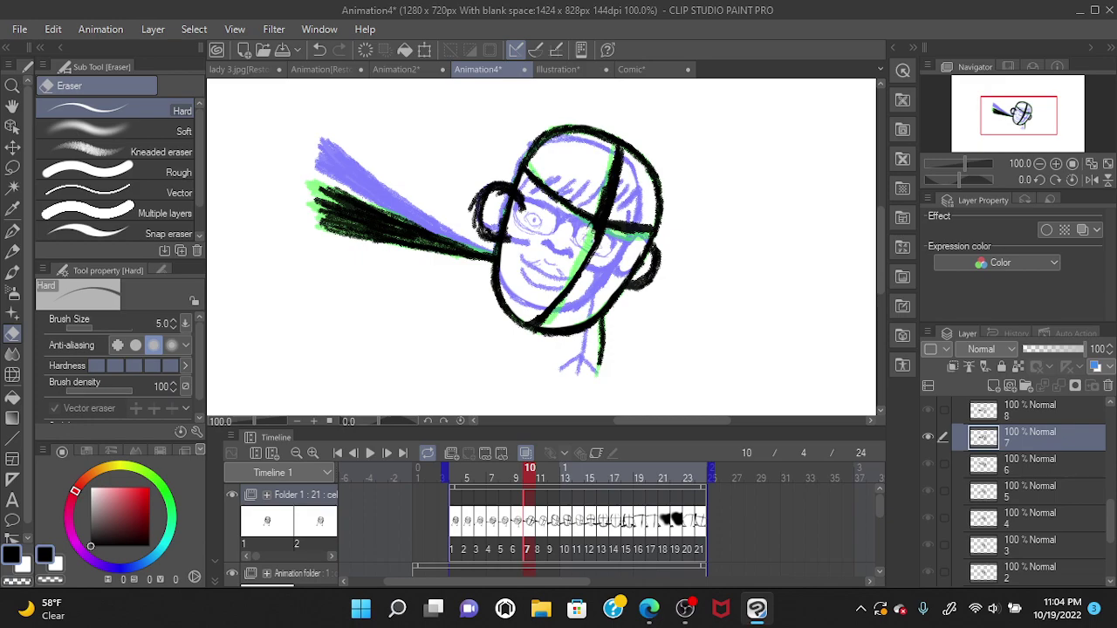
{"action": "mouse_move", "coordinate": [603, 190]}
{"action": "left_mouse_down"}
{"action": "mouse_move", "coordinate": [604, 210]}
{"action": "mouse_move", "coordinate": [611, 168]}
{"action": "left_mouse_up"}
{"action": "left_click_drag", "start_coordinate": [535, 320], "coordinate": [562, 288]}
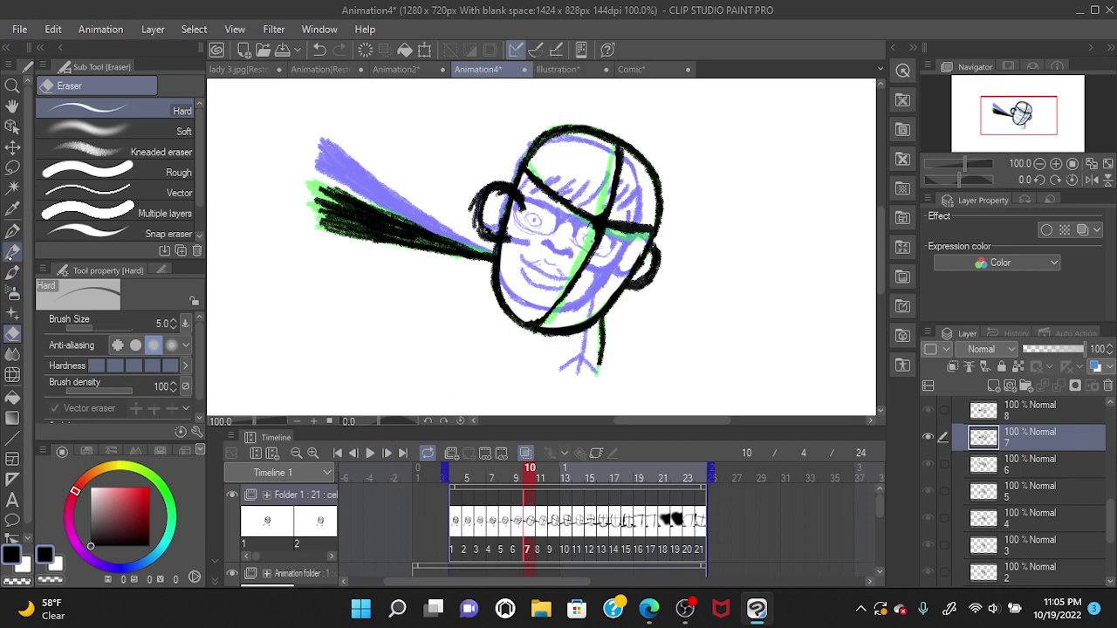
Step: Redraw the vertical face guideline with the Pencil as a smoother curve through the crossing point
{"action": "left_click", "coordinate": [13, 253]}
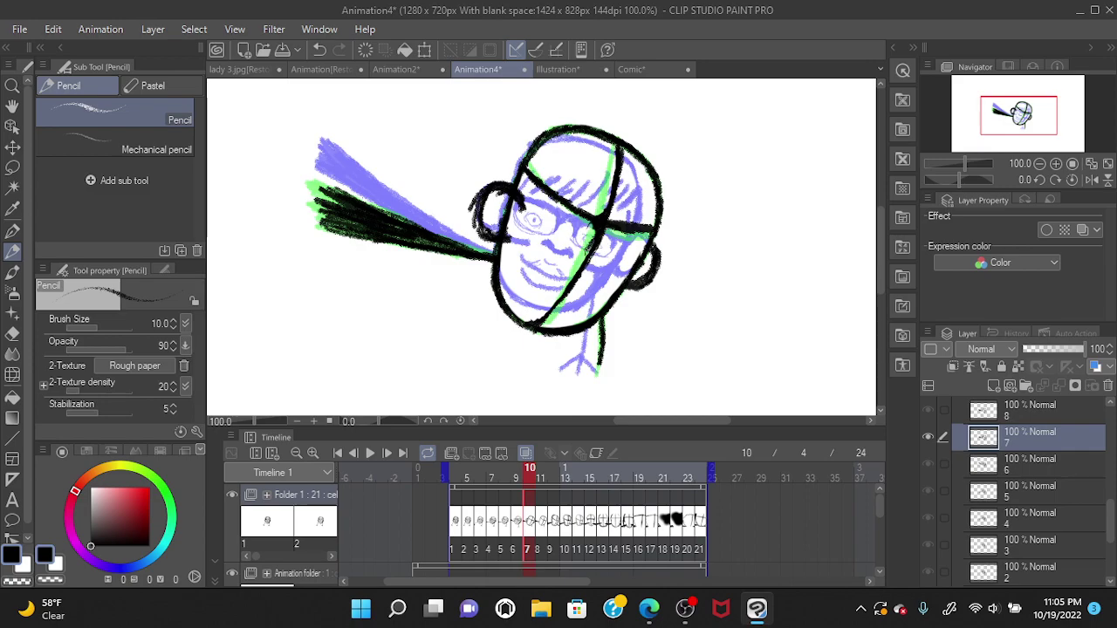
{"action": "mouse_move", "coordinate": [605, 221]}
{"action": "left_mouse_down"}
{"action": "mouse_move", "coordinate": [579, 285]}
{"action": "mouse_move", "coordinate": [616, 166]}
{"action": "left_mouse_up"}
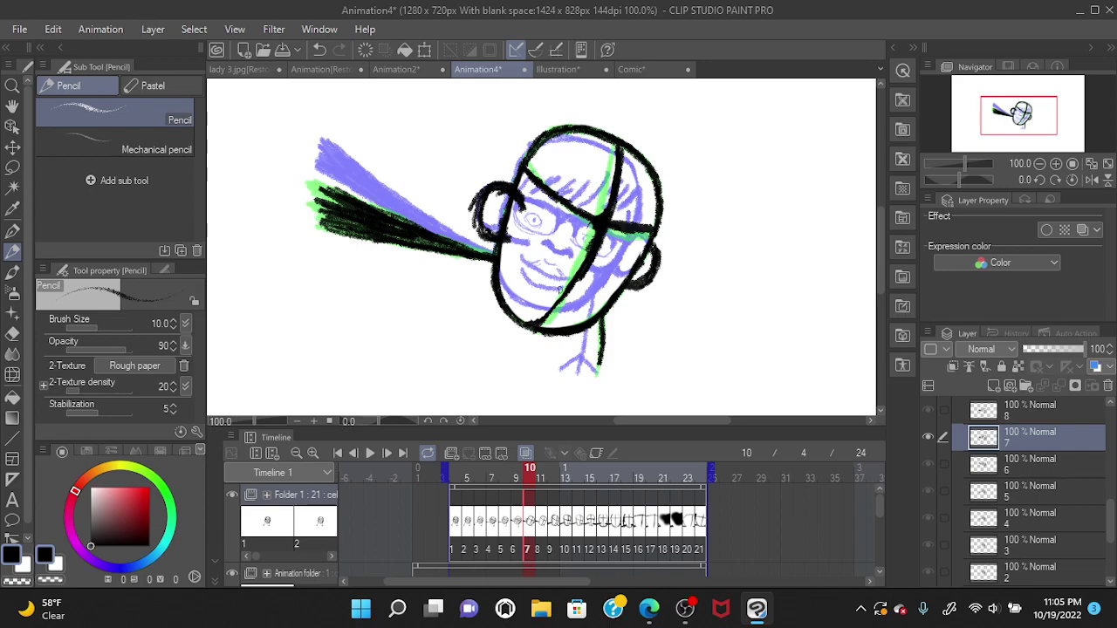
{"action": "mouse_move", "coordinate": [582, 278]}
{"action": "left_mouse_down"}
{"action": "mouse_move", "coordinate": [533, 325]}
{"action": "mouse_move", "coordinate": [580, 284]}
{"action": "mouse_move", "coordinate": [567, 302]}
{"action": "mouse_move", "coordinate": [596, 218]}
{"action": "left_mouse_up"}
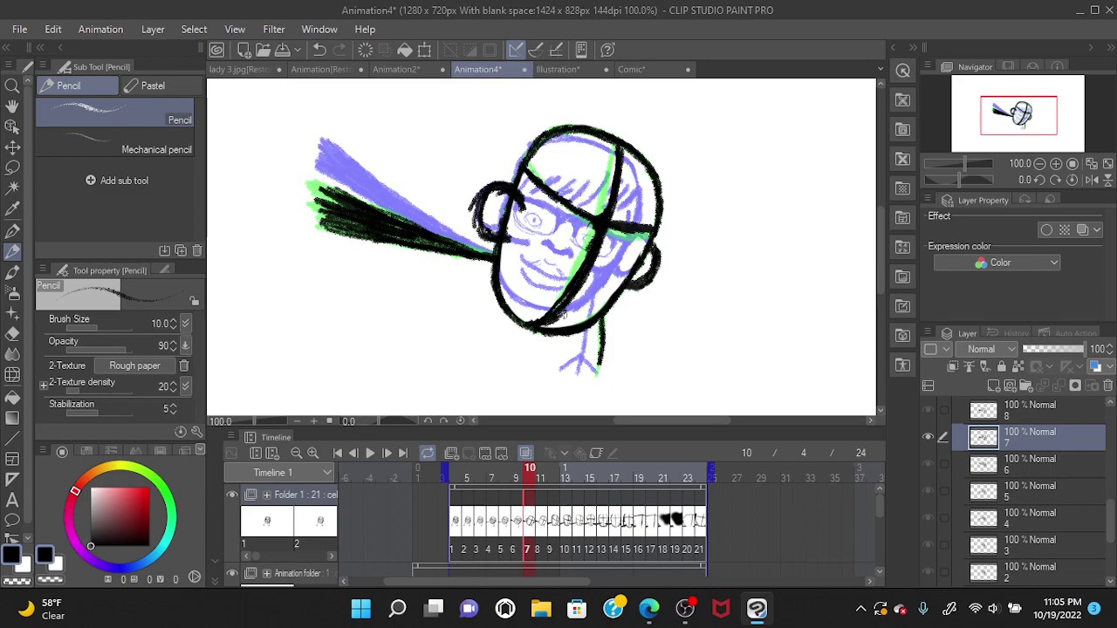
Step: Draw the mouth, glasses, nose and lower lip along the face guidelines with the Pencil
{"action": "left_click_drag", "start_coordinate": [581, 296], "coordinate": [551, 269]}
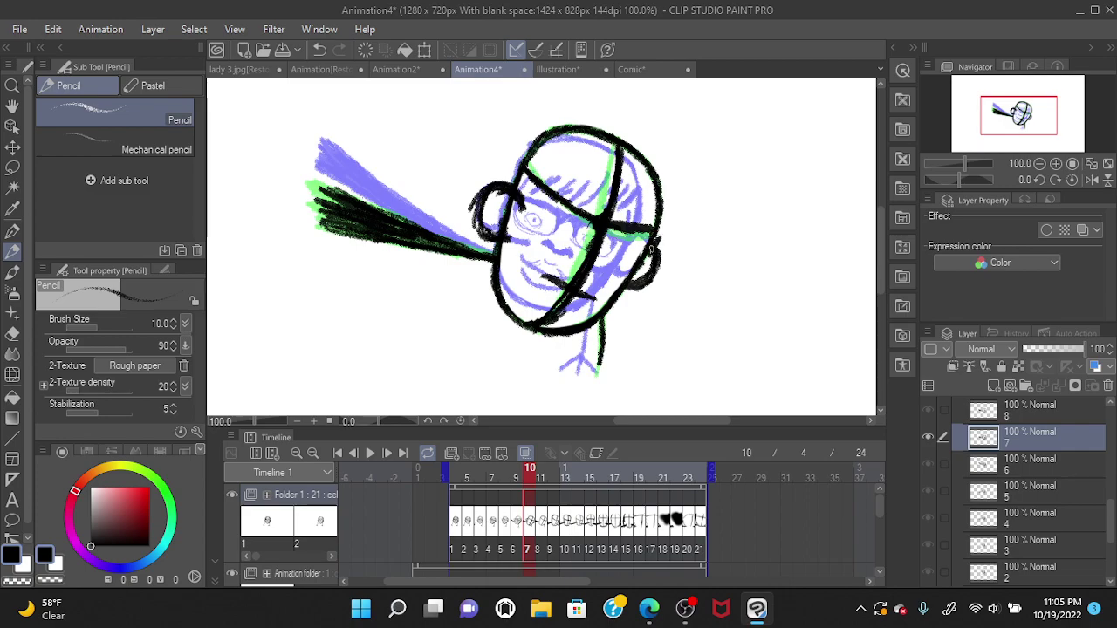
{"action": "mouse_move", "coordinate": [646, 251]}
{"action": "left_mouse_down"}
{"action": "mouse_move", "coordinate": [655, 241]}
{"action": "mouse_move", "coordinate": [556, 202]}
{"action": "mouse_move", "coordinate": [529, 225]}
{"action": "mouse_move", "coordinate": [541, 206]}
{"action": "mouse_move", "coordinate": [515, 183]}
{"action": "mouse_move", "coordinate": [525, 191]}
{"action": "left_mouse_up"}
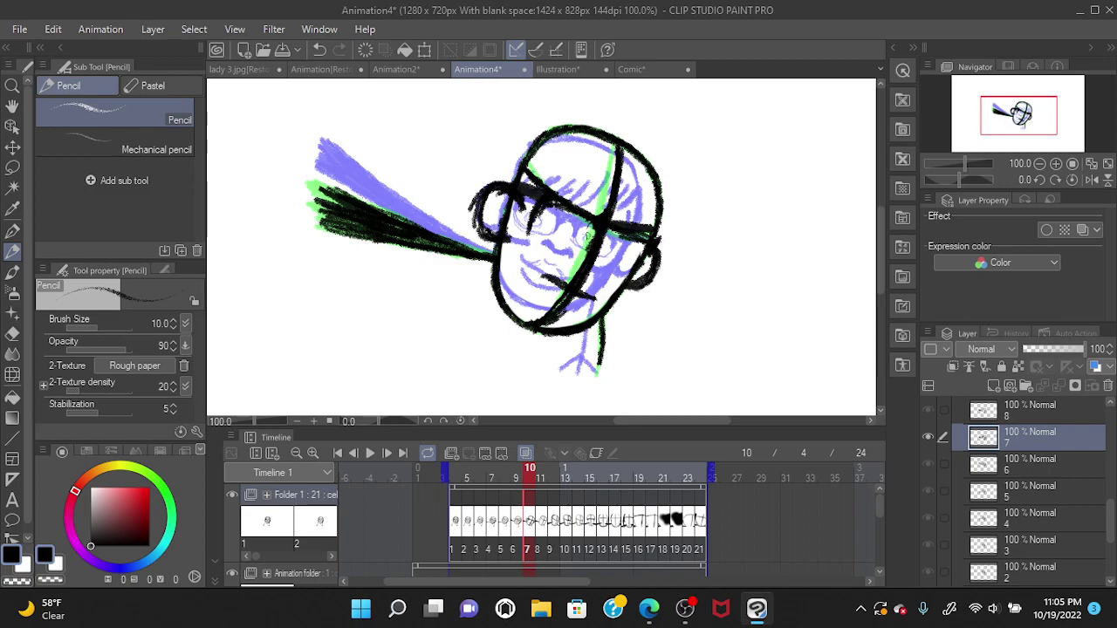
{"action": "mouse_move", "coordinate": [533, 220]}
{"action": "left_mouse_down"}
{"action": "mouse_move", "coordinate": [538, 242]}
{"action": "mouse_move", "coordinate": [590, 252]}
{"action": "mouse_move", "coordinate": [553, 227]}
{"action": "left_mouse_up"}
{"action": "mouse_move", "coordinate": [604, 258]}
{"action": "left_mouse_down"}
{"action": "mouse_move", "coordinate": [639, 261]}
{"action": "mouse_move", "coordinate": [601, 258]}
{"action": "left_mouse_up"}
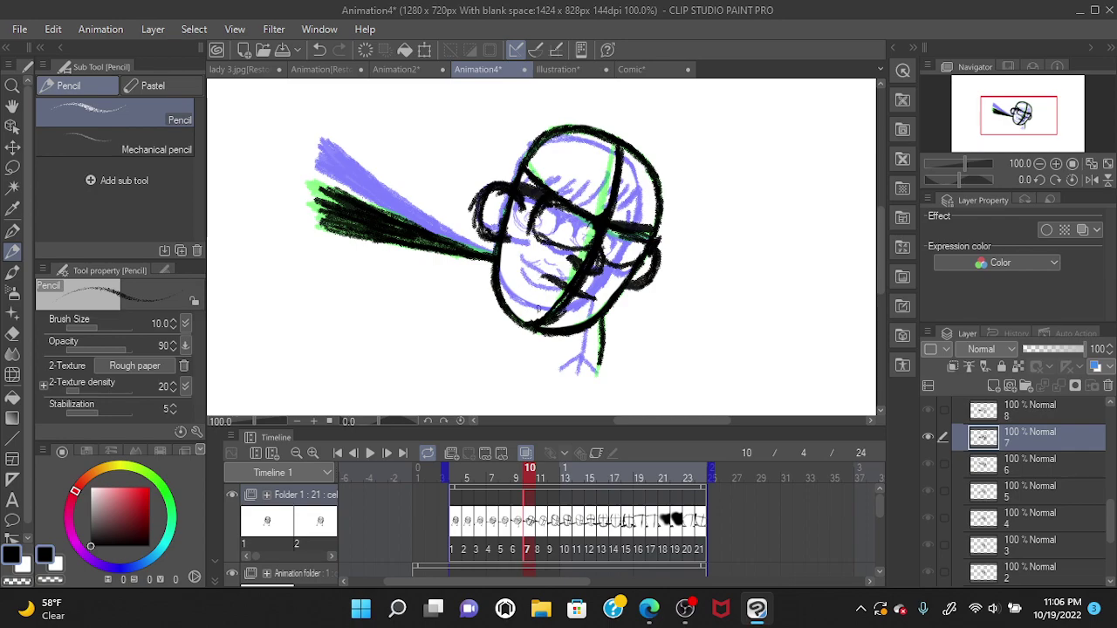
{"action": "mouse_move", "coordinate": [548, 283]}
{"action": "left_mouse_down"}
{"action": "mouse_move", "coordinate": [560, 304]}
{"action": "mouse_move", "coordinate": [588, 309]}
{"action": "left_mouse_up"}
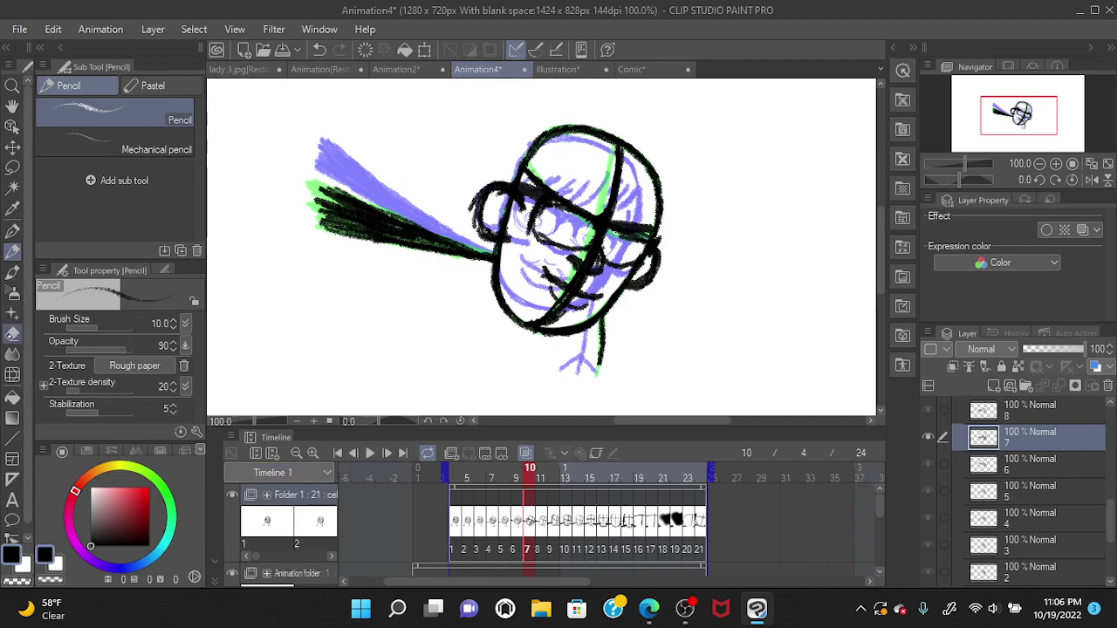
Step: Erase the vertical guideline below the mouth and trim the thick jaw outline with the Hard eraser
{"action": "left_click", "coordinate": [13, 335]}
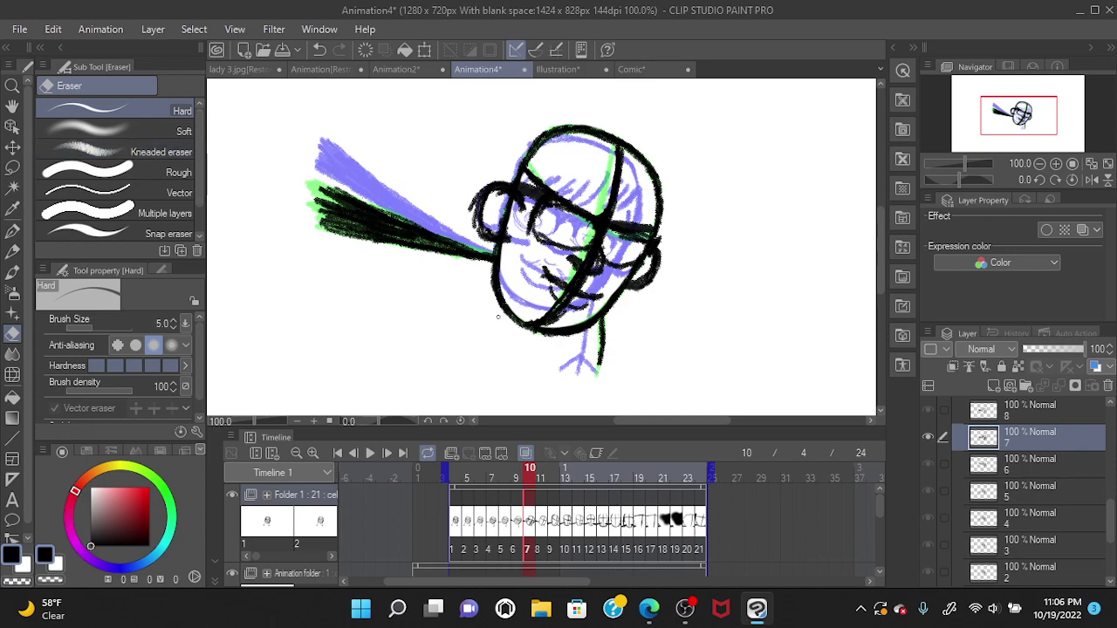
{"action": "left_click_drag", "start_coordinate": [544, 319], "coordinate": [553, 313]}
{"action": "mouse_move", "coordinate": [539, 323]}
{"action": "left_mouse_down"}
{"action": "mouse_move", "coordinate": [529, 325]}
{"action": "mouse_move", "coordinate": [572, 325]}
{"action": "mouse_move", "coordinate": [577, 314]}
{"action": "left_mouse_up"}
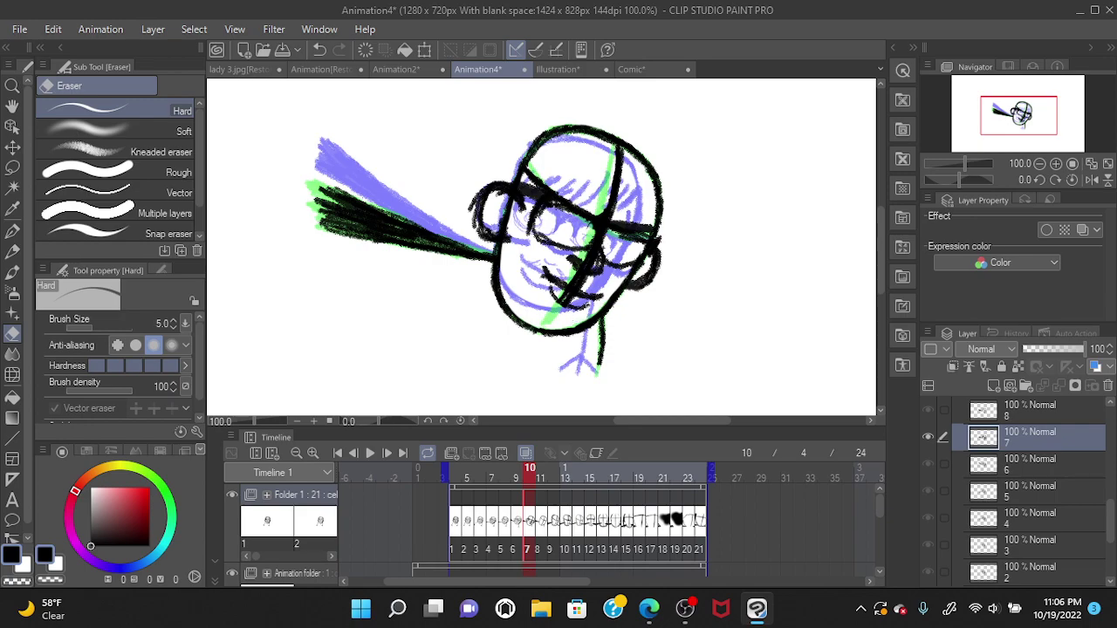
{"action": "mouse_move", "coordinate": [584, 320]}
{"action": "left_mouse_down"}
{"action": "mouse_move", "coordinate": [616, 291]}
{"action": "mouse_move", "coordinate": [604, 307]}
{"action": "left_mouse_up"}
{"action": "left_click_drag", "start_coordinate": [608, 301], "coordinate": [621, 283]}
{"action": "key", "text": "p"}
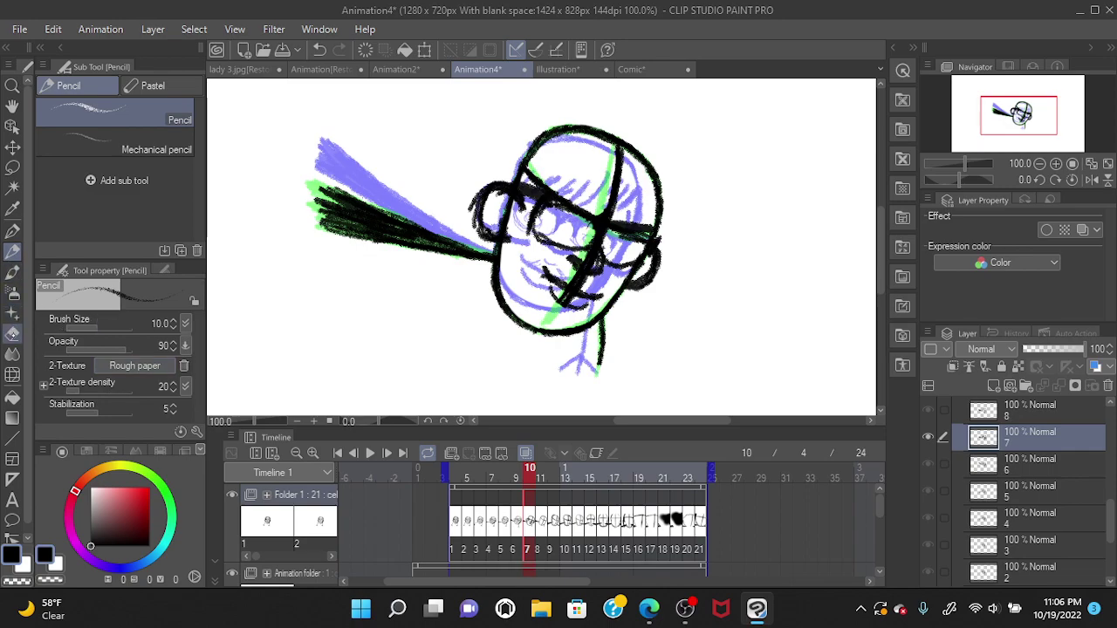
Step: Clean up the top bar of the glasses and erase the guideline between the nose and mouth with the Hard eraser
{"action": "left_click", "coordinate": [12, 334]}
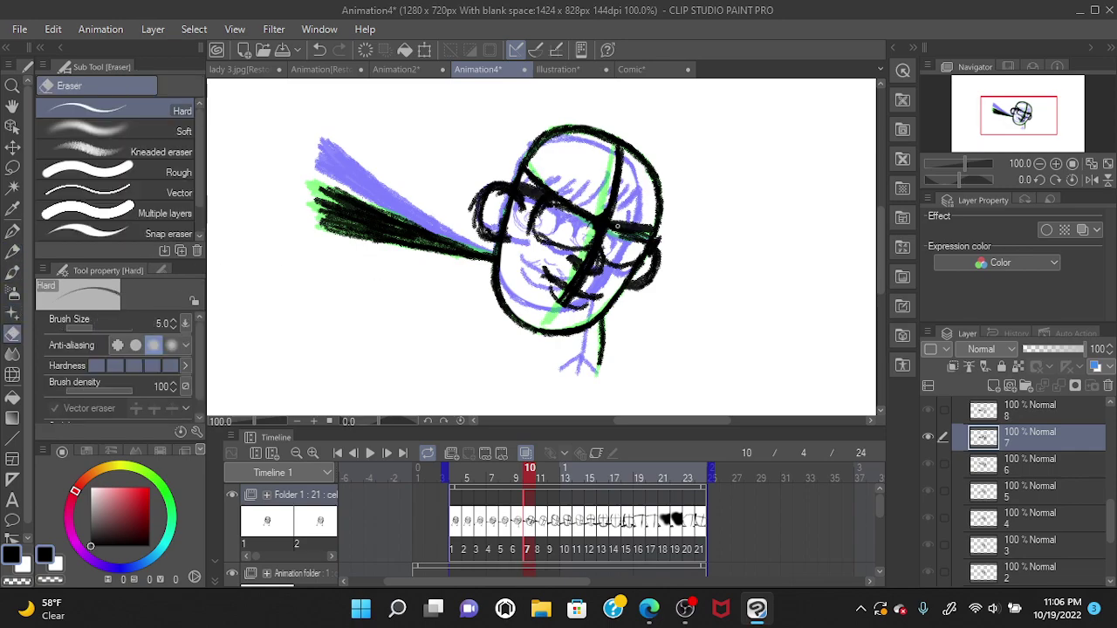
{"action": "mouse_move", "coordinate": [638, 218]}
{"action": "left_mouse_down"}
{"action": "mouse_move", "coordinate": [650, 227]}
{"action": "mouse_move", "coordinate": [635, 222]}
{"action": "left_mouse_up"}
{"action": "mouse_move", "coordinate": [544, 186]}
{"action": "left_mouse_down"}
{"action": "mouse_move", "coordinate": [529, 177]}
{"action": "mouse_move", "coordinate": [569, 201]}
{"action": "left_mouse_up"}
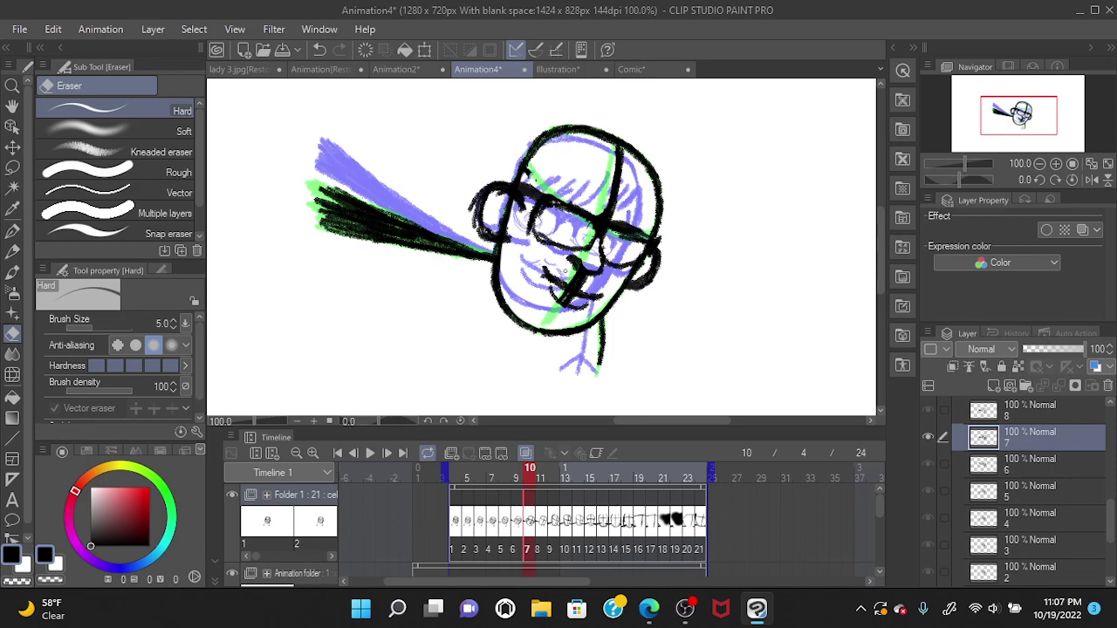
{"action": "mouse_move", "coordinate": [572, 268]}
{"action": "left_mouse_down"}
{"action": "mouse_move", "coordinate": [590, 279]}
{"action": "mouse_move", "coordinate": [578, 290]}
{"action": "mouse_move", "coordinate": [573, 275]}
{"action": "mouse_move", "coordinate": [569, 300]}
{"action": "mouse_move", "coordinate": [544, 277]}
{"action": "mouse_move", "coordinate": [570, 303]}
{"action": "left_mouse_up"}
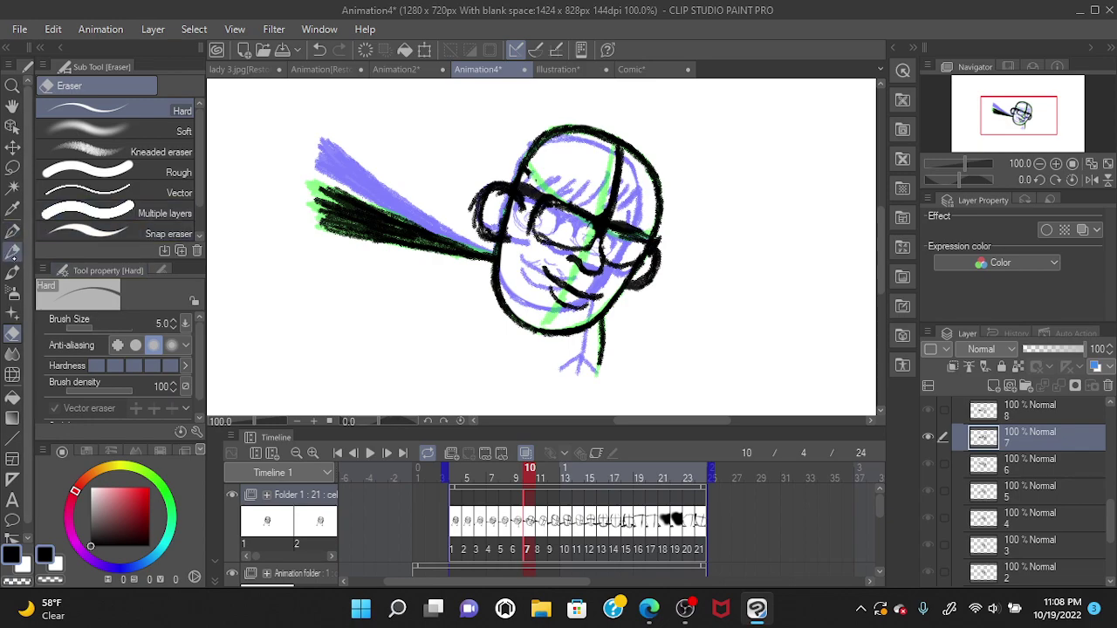
Step: Draw both eyes inside the glasses with the Mechanical pencil
{"action": "left_click", "coordinate": [13, 250]}
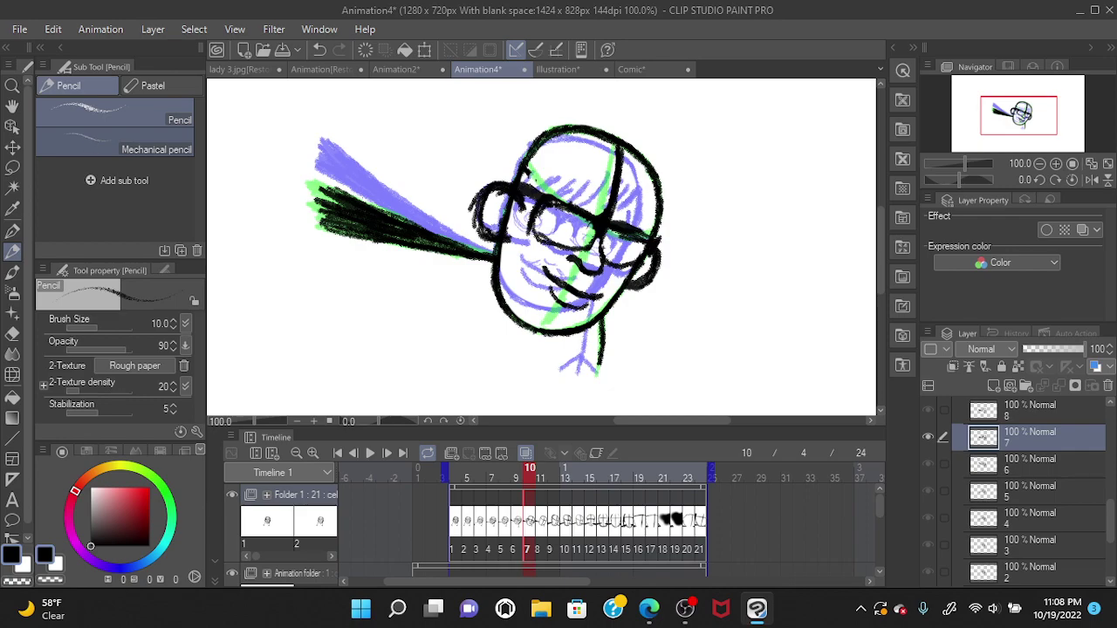
{"action": "left_click", "coordinate": [114, 142]}
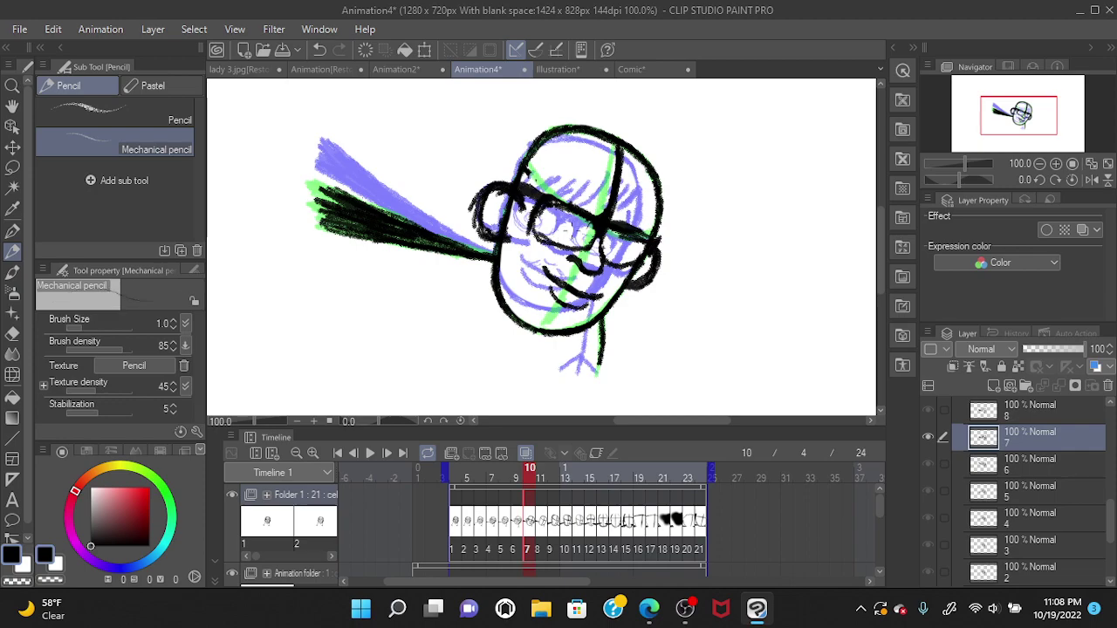
{"action": "mouse_move", "coordinate": [568, 225]}
{"action": "left_mouse_down"}
{"action": "mouse_move", "coordinate": [547, 225]}
{"action": "mouse_move", "coordinate": [578, 240]}
{"action": "mouse_move", "coordinate": [571, 227]}
{"action": "mouse_move", "coordinate": [549, 229]}
{"action": "mouse_move", "coordinate": [560, 242]}
{"action": "mouse_move", "coordinate": [578, 235]}
{"action": "mouse_move", "coordinate": [568, 223]}
{"action": "mouse_move", "coordinate": [552, 238]}
{"action": "mouse_move", "coordinate": [639, 254]}
{"action": "mouse_move", "coordinate": [624, 257]}
{"action": "mouse_move", "coordinate": [626, 245]}
{"action": "mouse_move", "coordinate": [619, 260]}
{"action": "mouse_move", "coordinate": [635, 266]}
{"action": "mouse_move", "coordinate": [623, 241]}
{"action": "mouse_move", "coordinate": [641, 264]}
{"action": "mouse_move", "coordinate": [614, 245]}
{"action": "mouse_move", "coordinate": [632, 258]}
{"action": "left_mouse_up"}
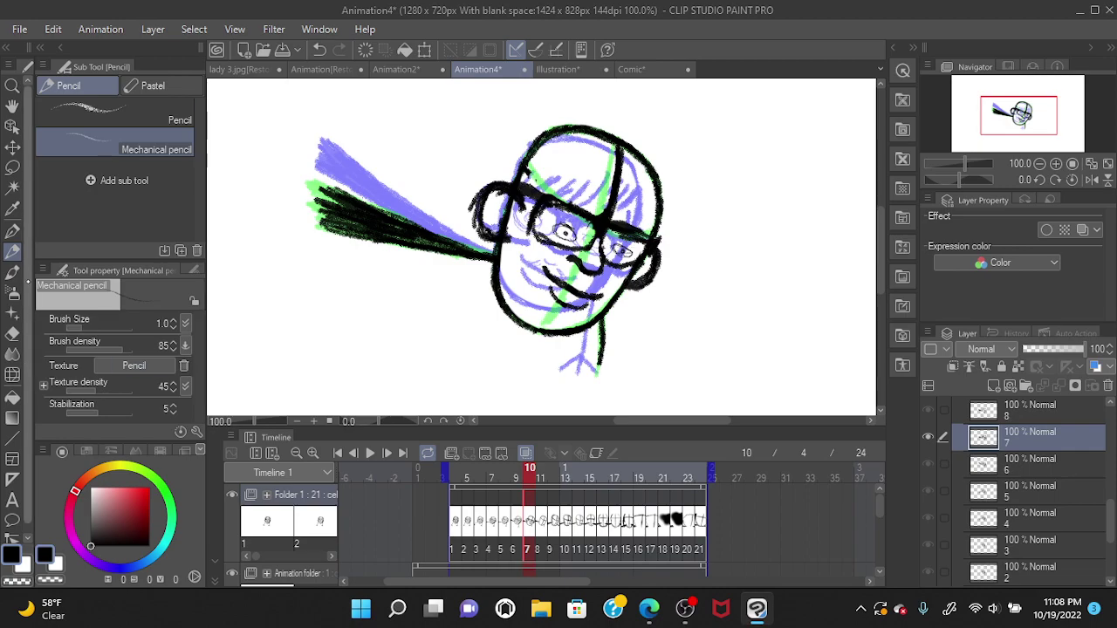
Step: Thin the outlines of both glasses lenses around the eyes with the Hard eraser
{"action": "left_click", "coordinate": [12, 334]}
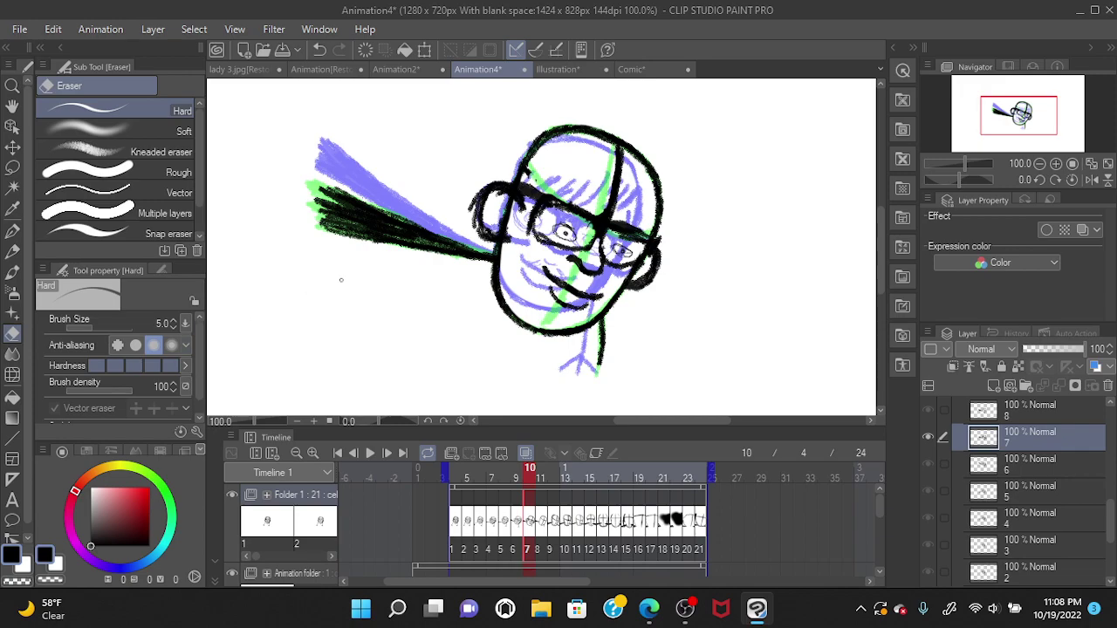
{"action": "mouse_move", "coordinate": [529, 232]}
{"action": "left_mouse_down"}
{"action": "mouse_move", "coordinate": [529, 247]}
{"action": "mouse_move", "coordinate": [545, 238]}
{"action": "mouse_move", "coordinate": [610, 256]}
{"action": "left_mouse_up"}
{"action": "left_click", "coordinate": [607, 263]}
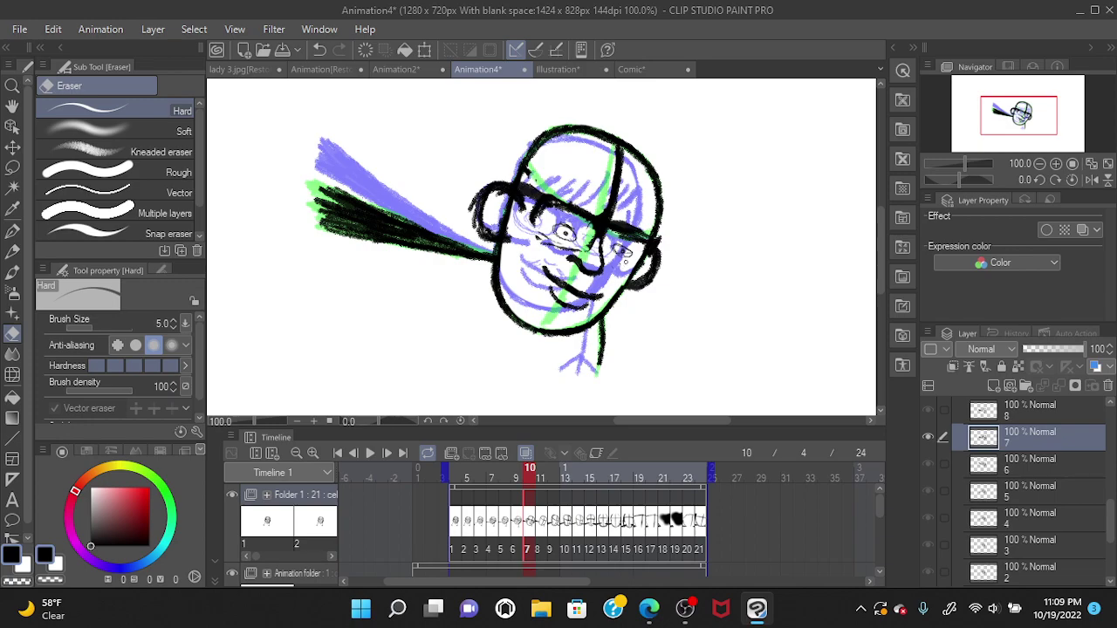
Step: Erase the excess thickness and stray marks from both ears with the Hard eraser
{"action": "mouse_move", "coordinate": [646, 276]}
{"action": "left_mouse_down"}
{"action": "mouse_move", "coordinate": [652, 259]}
{"action": "mouse_move", "coordinate": [636, 282]}
{"action": "left_mouse_up"}
{"action": "mouse_move", "coordinate": [470, 194]}
{"action": "left_mouse_down"}
{"action": "mouse_move", "coordinate": [470, 208]}
{"action": "mouse_move", "coordinate": [480, 192]}
{"action": "mouse_move", "coordinate": [466, 211]}
{"action": "mouse_move", "coordinate": [474, 233]}
{"action": "mouse_move", "coordinate": [486, 214]}
{"action": "mouse_move", "coordinate": [485, 231]}
{"action": "mouse_move", "coordinate": [510, 222]}
{"action": "mouse_move", "coordinate": [498, 192]}
{"action": "mouse_move", "coordinate": [513, 201]}
{"action": "mouse_move", "coordinate": [501, 194]}
{"action": "mouse_move", "coordinate": [500, 206]}
{"action": "left_mouse_up"}
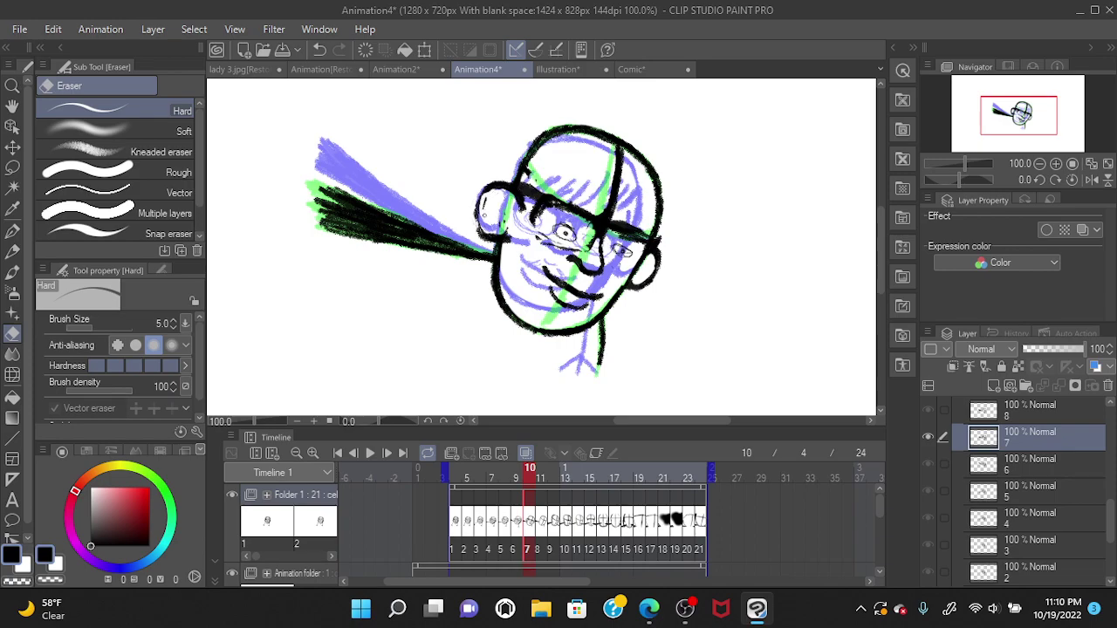
{"action": "left_click_drag", "start_coordinate": [503, 223], "coordinate": [506, 220]}
{"action": "left_click_drag", "start_coordinate": [488, 210], "coordinate": [493, 228]}
Step: Reinforce the outline of the larger ear and add a short stroke beside it at the face edge with the Pencil
{"action": "left_click", "coordinate": [12, 252]}
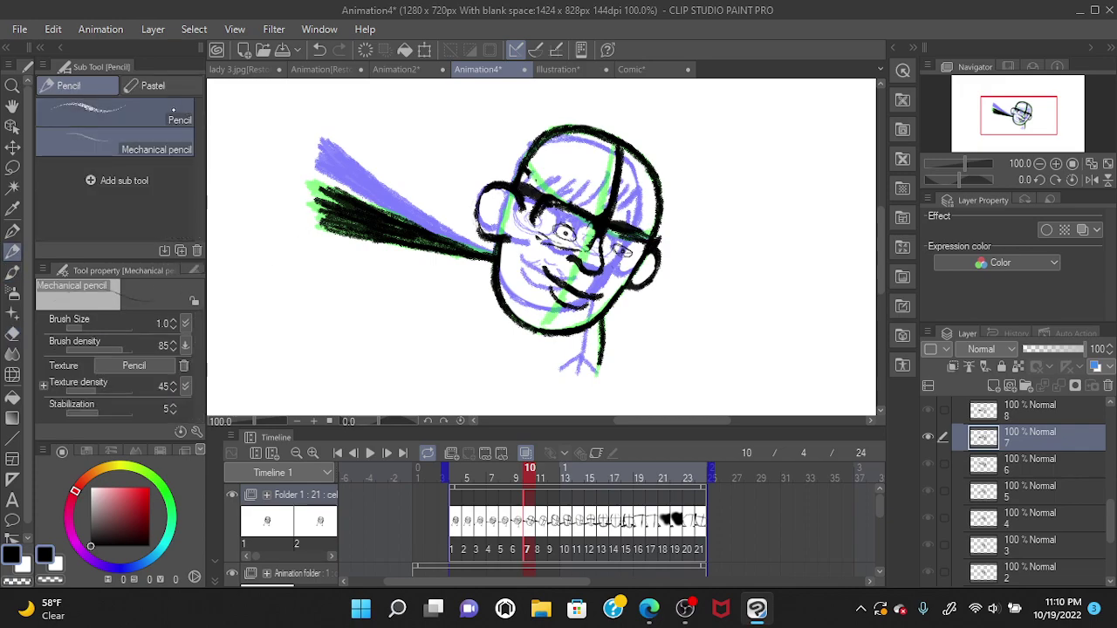
{"action": "left_click", "coordinate": [114, 110]}
{"action": "mouse_move", "coordinate": [482, 214]}
{"action": "left_mouse_down"}
{"action": "mouse_move", "coordinate": [480, 236]}
{"action": "mouse_move", "coordinate": [477, 201]}
{"action": "mouse_move", "coordinate": [492, 181]}
{"action": "left_mouse_up"}
{"action": "mouse_move", "coordinate": [517, 220]}
{"action": "left_mouse_down"}
{"action": "mouse_move", "coordinate": [512, 229]}
{"action": "mouse_move", "coordinate": [516, 211]}
{"action": "left_mouse_up"}
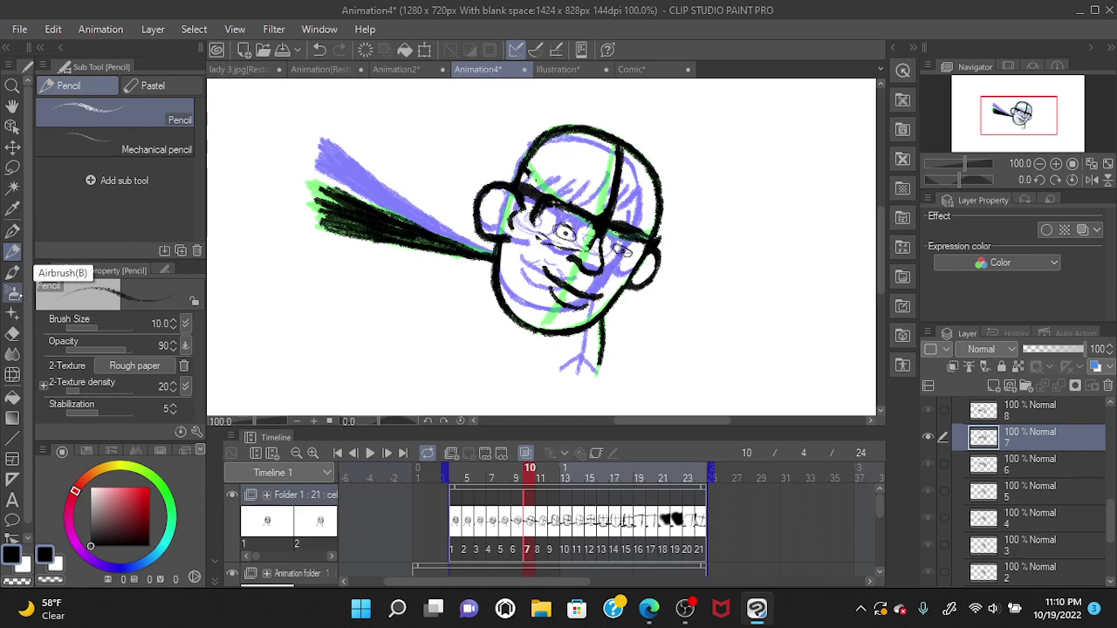
Step: Erase the rough lines under the lenses and thin the glasses' top bar with the Hard eraser
{"action": "left_click", "coordinate": [158, 150]}
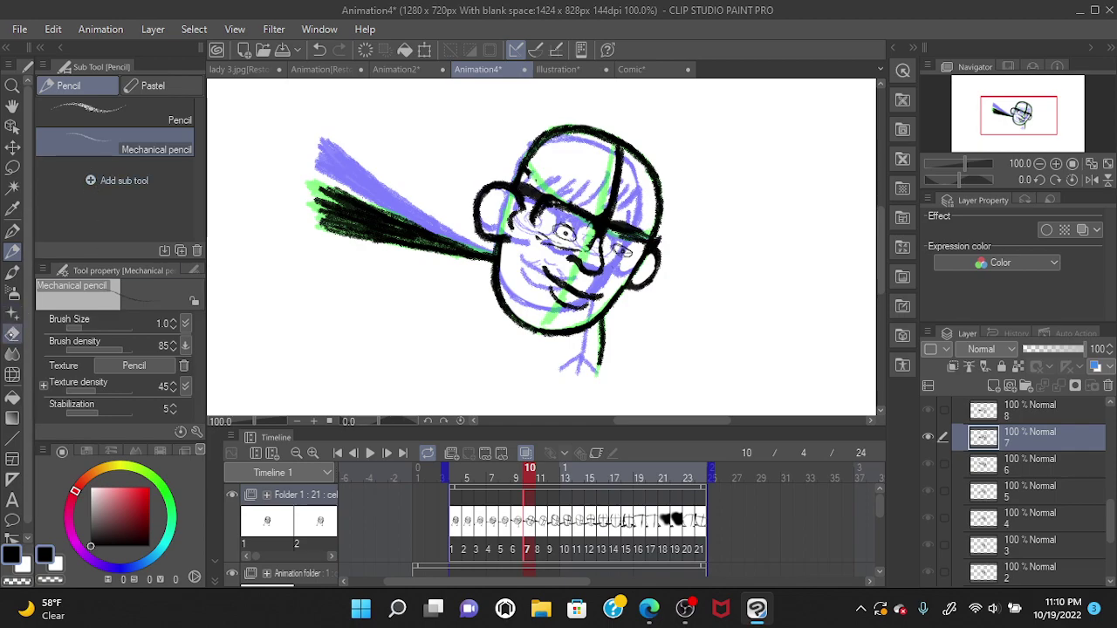
{"action": "left_click", "coordinate": [12, 333]}
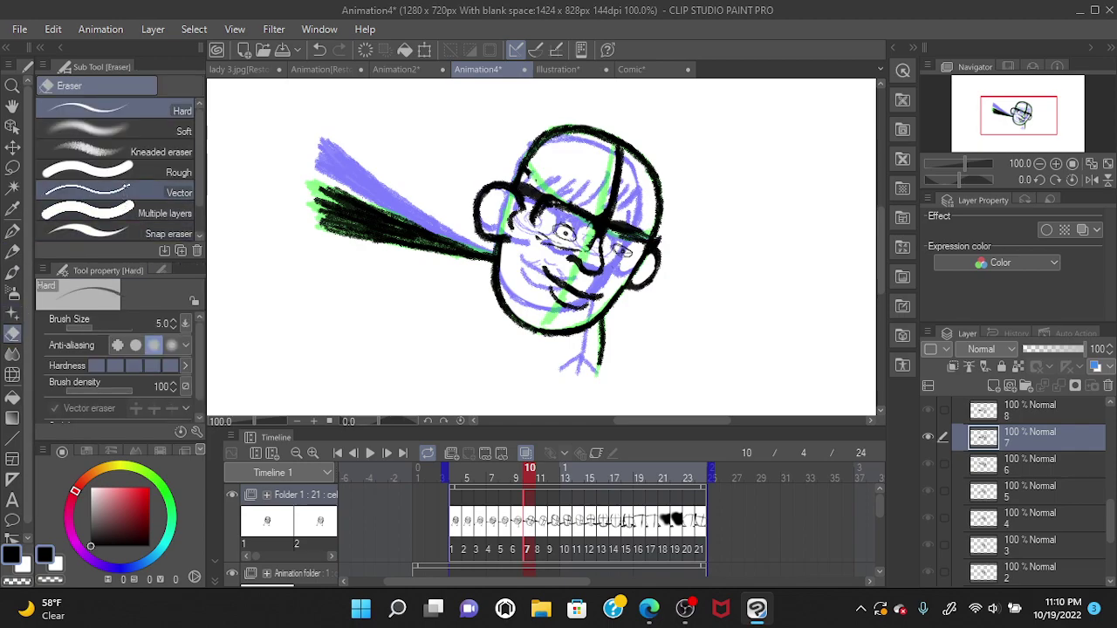
{"action": "left_click", "coordinate": [123, 189]}
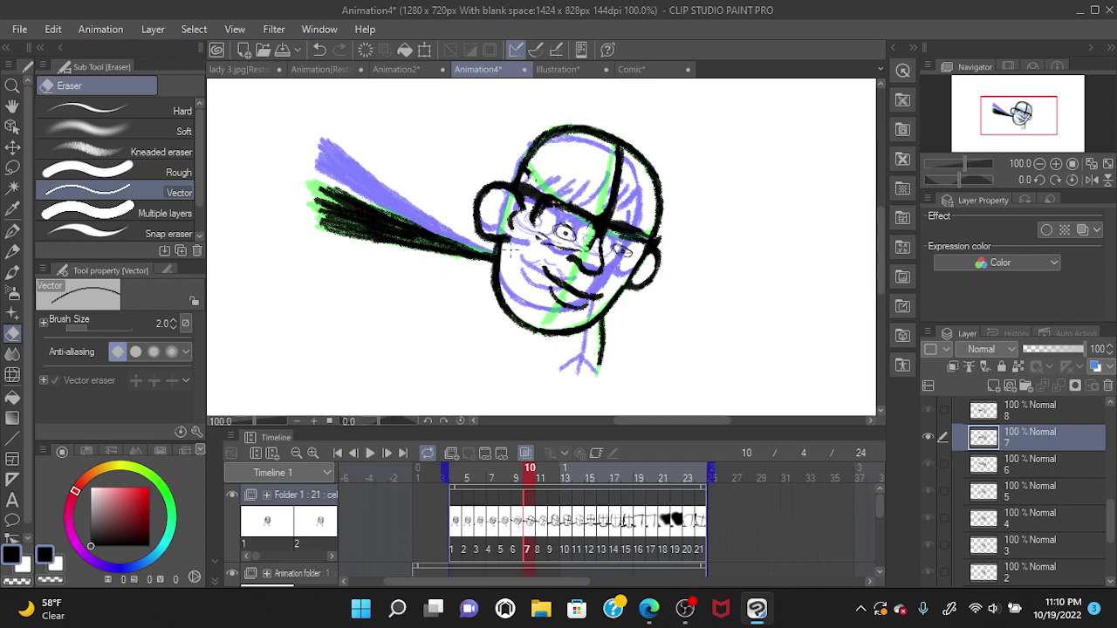
{"action": "left_click", "coordinate": [128, 112]}
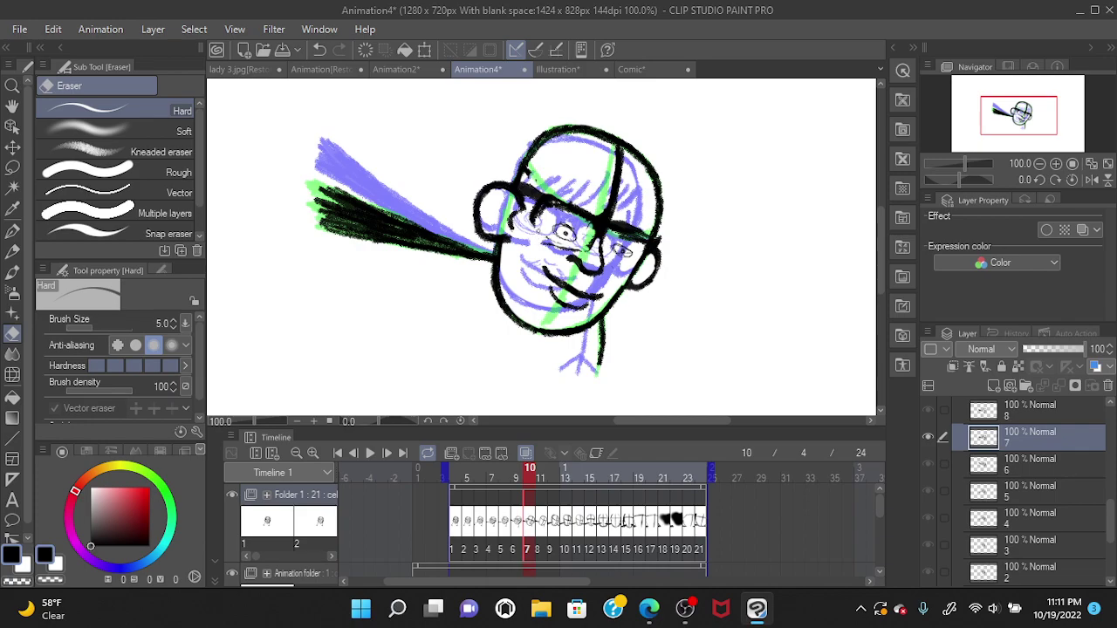
{"action": "left_click_drag", "start_coordinate": [566, 251], "coordinate": [584, 251]}
{"action": "left_click_drag", "start_coordinate": [560, 245], "coordinate": [552, 246]}
{"action": "left_click_drag", "start_coordinate": [544, 241], "coordinate": [542, 251]}
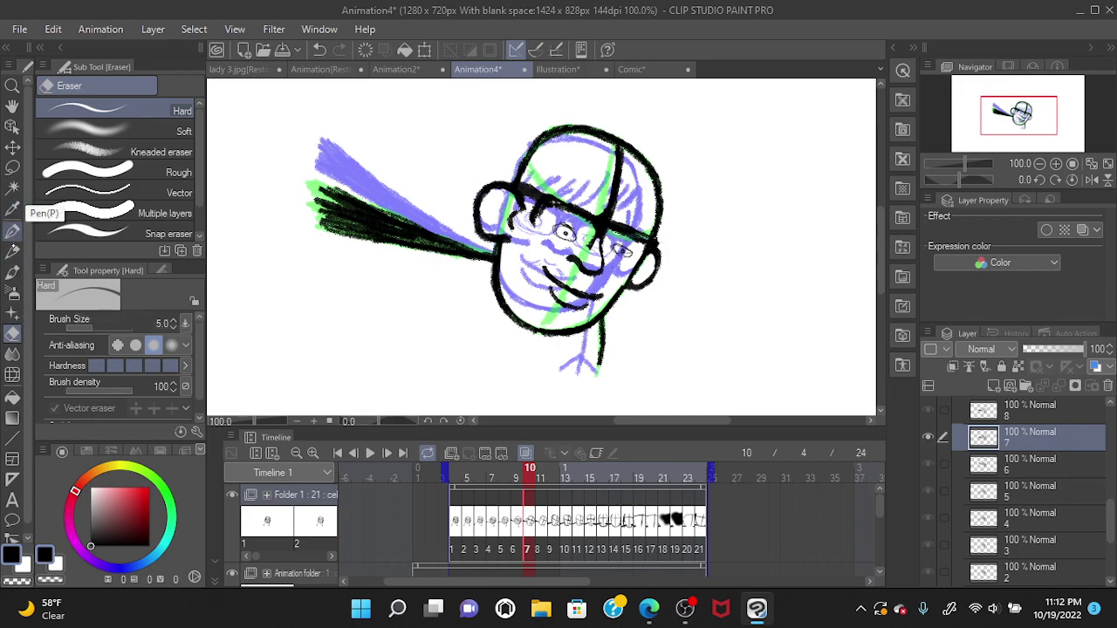
Step: Draw thin lower rims for both glasses lenses around the eyes with the Mechanical pencil
{"action": "left_click", "coordinate": [13, 250]}
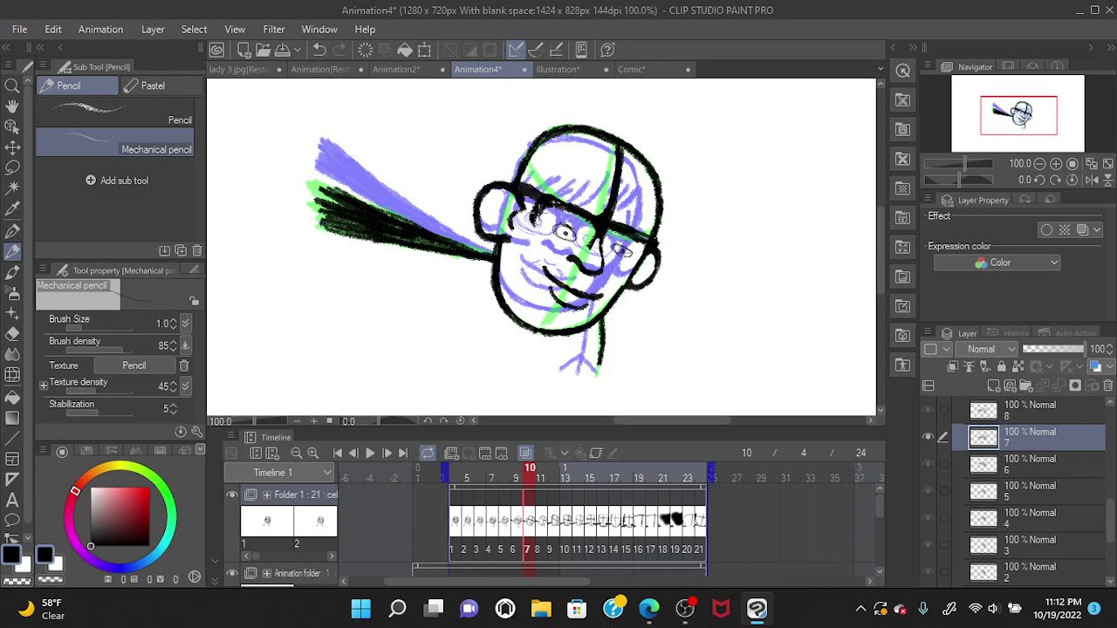
{"action": "mouse_move", "coordinate": [538, 225]}
{"action": "left_mouse_down"}
{"action": "mouse_move", "coordinate": [566, 246]}
{"action": "mouse_move", "coordinate": [597, 247]}
{"action": "mouse_move", "coordinate": [572, 251]}
{"action": "mouse_move", "coordinate": [585, 248]}
{"action": "mouse_move", "coordinate": [538, 222]}
{"action": "left_mouse_up"}
{"action": "mouse_move", "coordinate": [609, 256]}
{"action": "left_mouse_down"}
{"action": "mouse_move", "coordinate": [651, 261]}
{"action": "mouse_move", "coordinate": [636, 270]}
{"action": "mouse_move", "coordinate": [649, 260]}
{"action": "left_mouse_up"}
{"action": "mouse_move", "coordinate": [636, 265]}
{"action": "left_mouse_down"}
{"action": "mouse_move", "coordinate": [644, 273]}
{"action": "mouse_move", "coordinate": [605, 259]}
{"action": "left_mouse_up"}
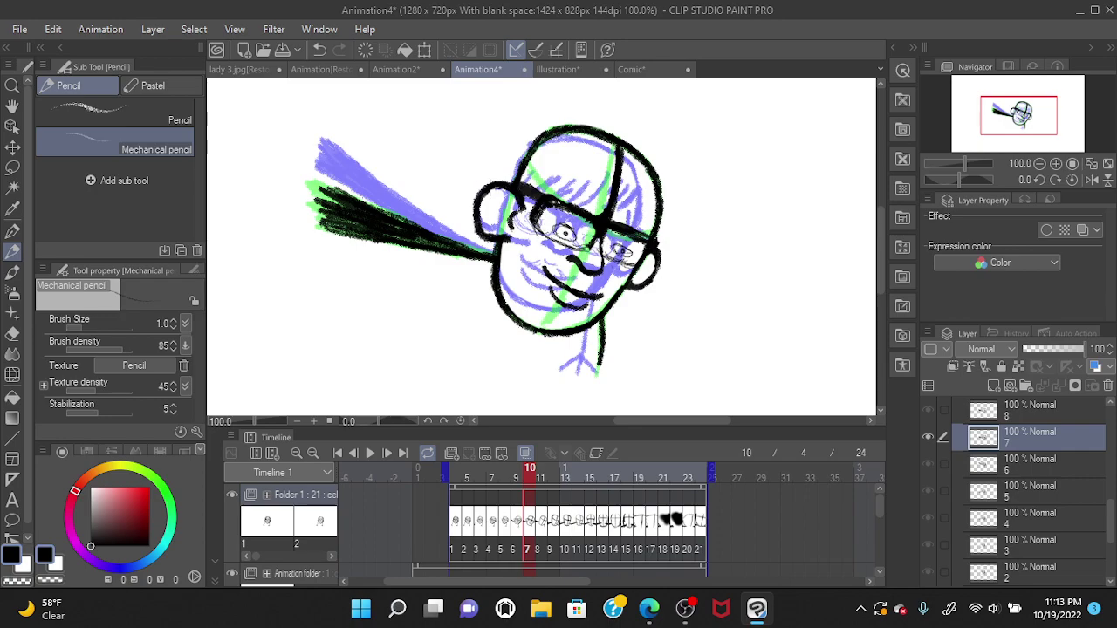
Step: Draw slanted fringe strokes across the forehead of cel 7 with the Pencil, using cel 6 as reference
{"action": "left_click", "coordinate": [13, 332]}
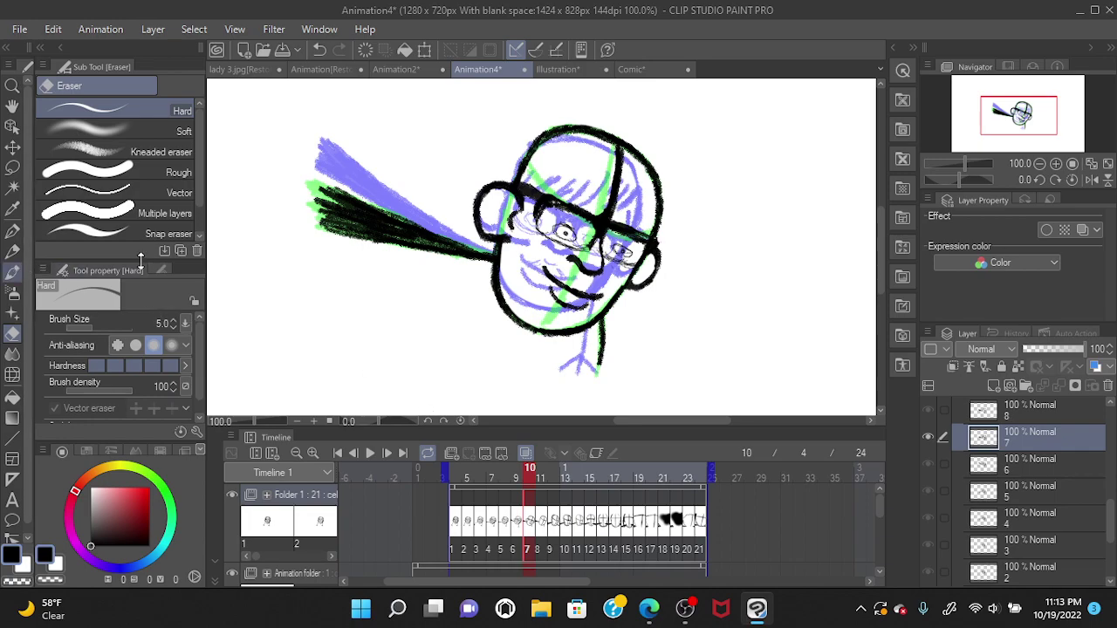
{"action": "key", "text": "b"}
{"action": "key", "text": "p"}
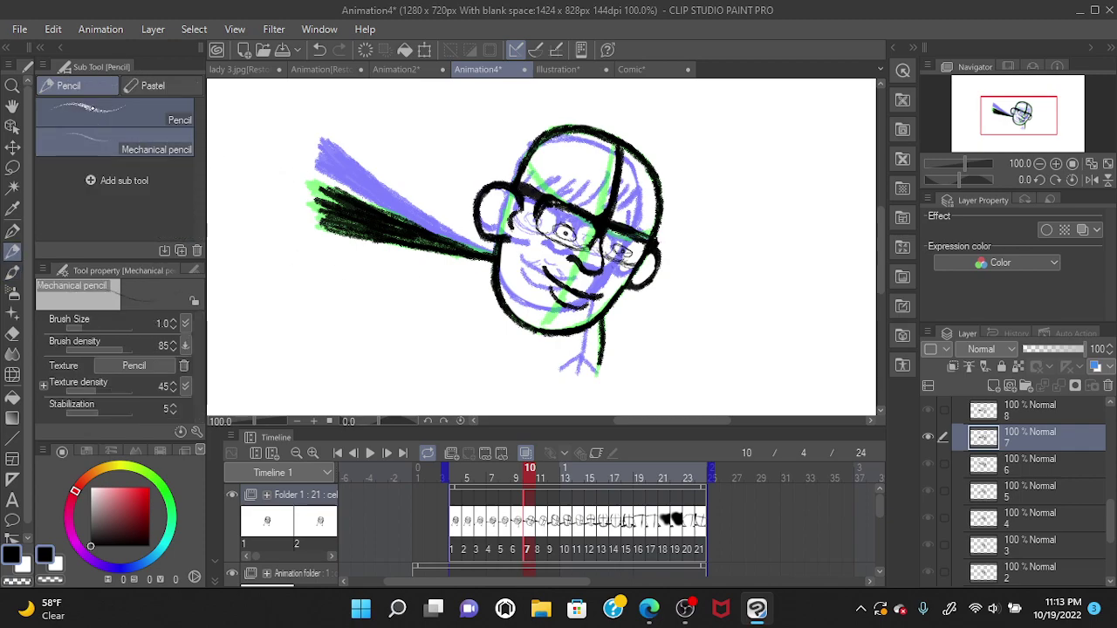
{"action": "left_click", "coordinate": [92, 108]}
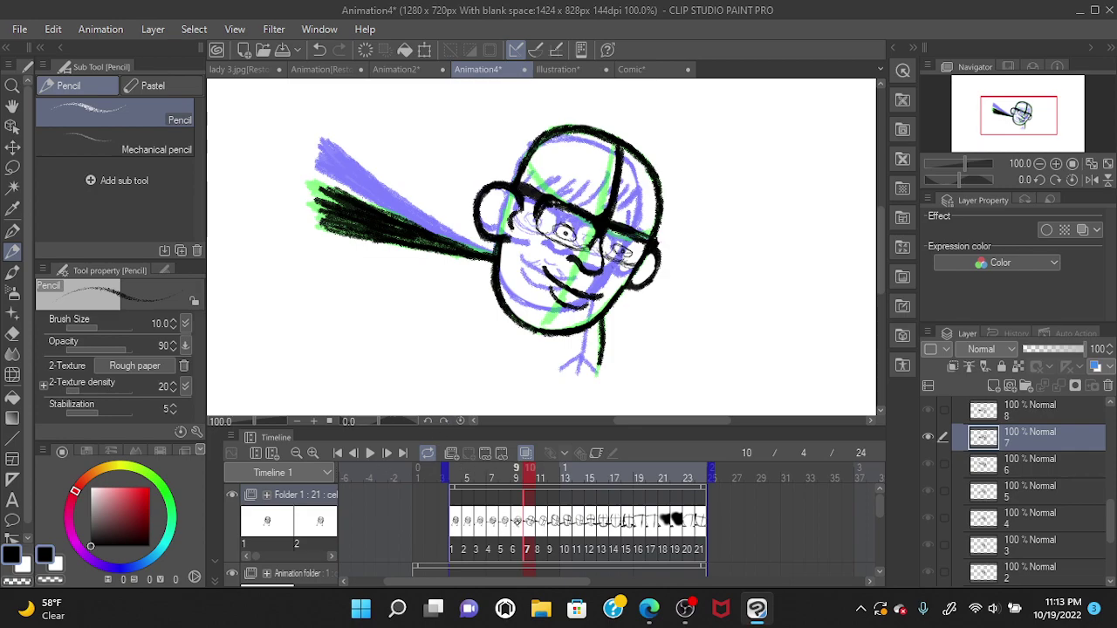
{"action": "left_click", "coordinate": [518, 523]}
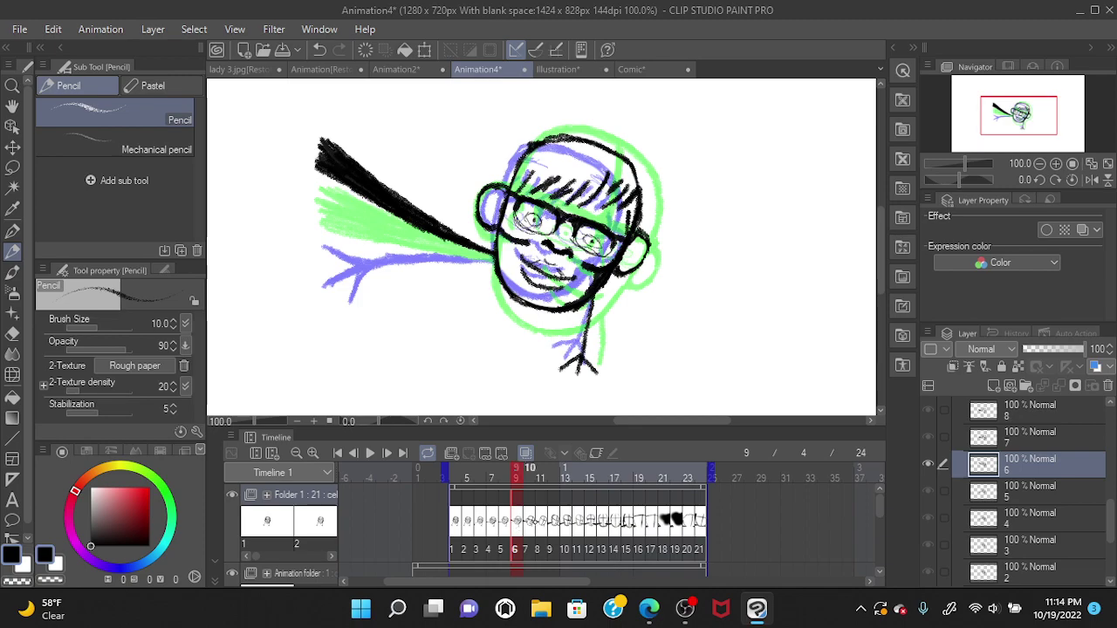
{"action": "left_click", "coordinate": [527, 522]}
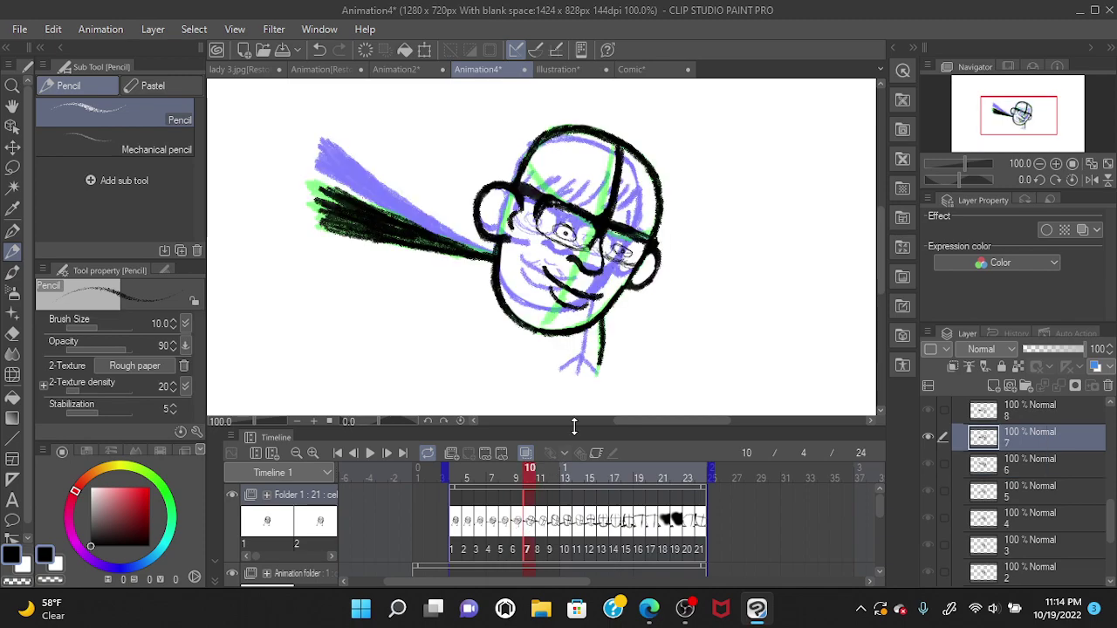
{"action": "left_click", "coordinate": [518, 523]}
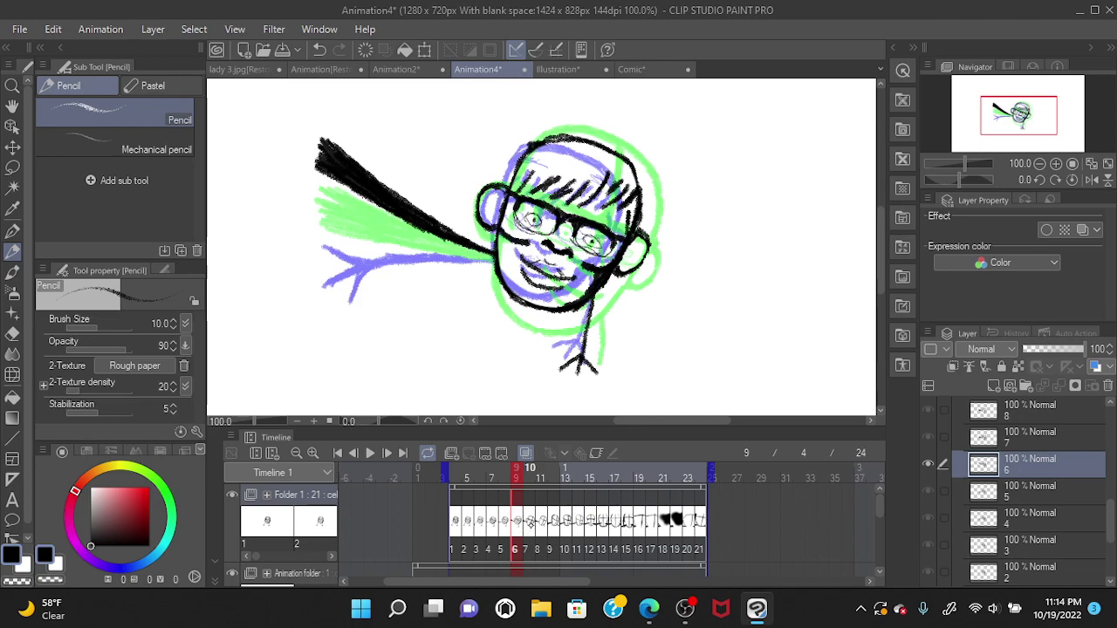
{"action": "left_click", "coordinate": [528, 524]}
{"action": "mouse_move", "coordinate": [565, 173]}
{"action": "left_mouse_down"}
{"action": "mouse_move", "coordinate": [538, 190]}
{"action": "mouse_move", "coordinate": [559, 180]}
{"action": "mouse_move", "coordinate": [552, 199]}
{"action": "left_mouse_up"}
{"action": "left_click_drag", "start_coordinate": [602, 166], "coordinate": [576, 208]}
{"action": "mouse_move", "coordinate": [602, 190]}
{"action": "left_mouse_down"}
{"action": "mouse_move", "coordinate": [569, 208]}
{"action": "mouse_move", "coordinate": [600, 208]}
{"action": "mouse_move", "coordinate": [593, 215]}
{"action": "left_mouse_up"}
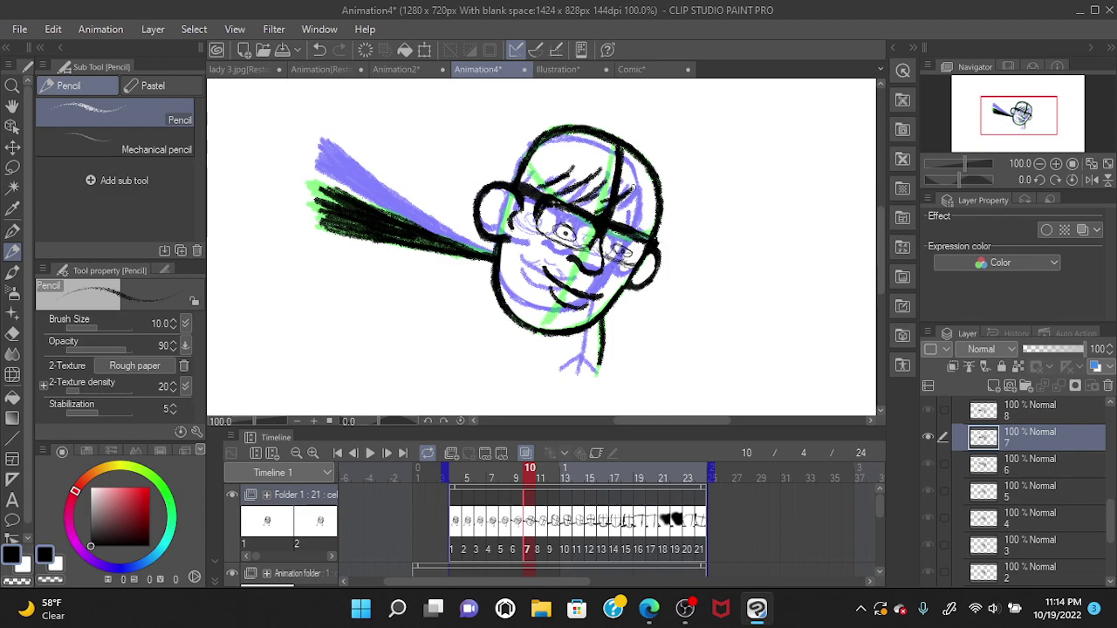
Step: Undo the last fringe strokes beside the vertical guideline, keeping the earlier strokes on the forehead
{"action": "left_click", "coordinate": [319, 49]}
{"action": "left_click", "coordinate": [319, 50]}
{"action": "left_click", "coordinate": [320, 50]}
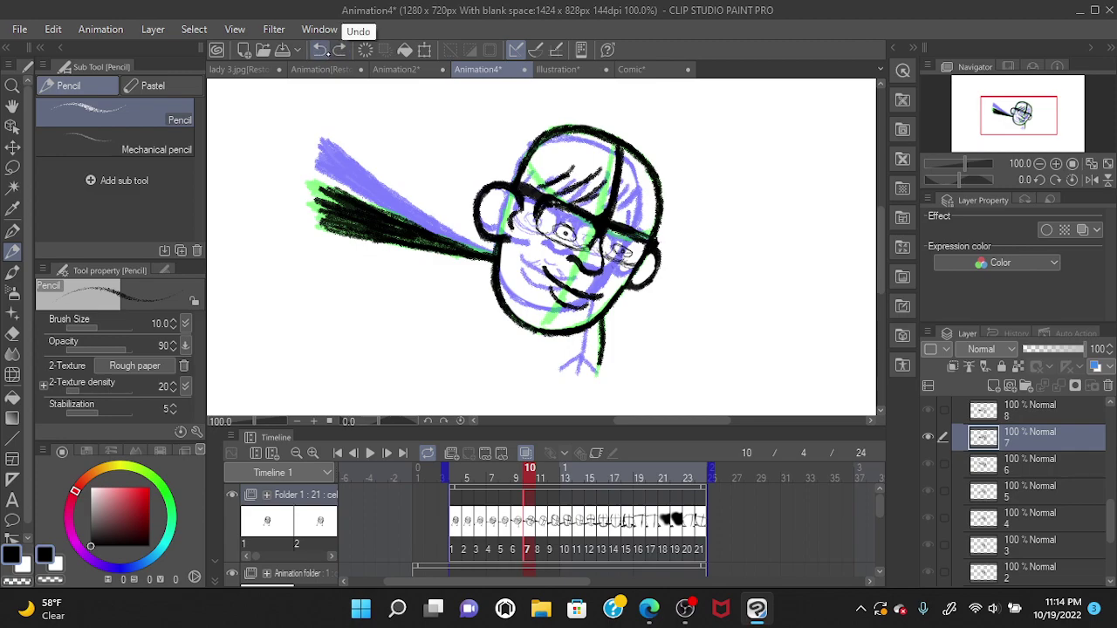
{"action": "left_click", "coordinate": [319, 50]}
{"action": "left_click", "coordinate": [339, 50]}
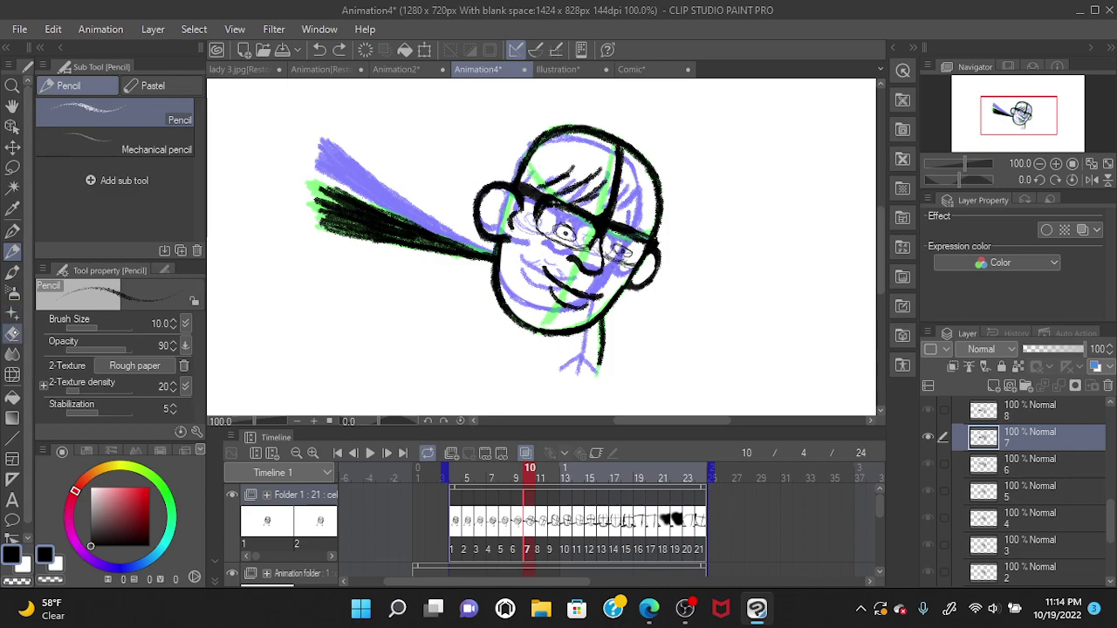
Step: Erase the vertical guideline from the forehead and clean the top edge of the glasses with the Hard eraser
{"action": "left_click", "coordinate": [12, 333]}
{"action": "left_click", "coordinate": [129, 169]}
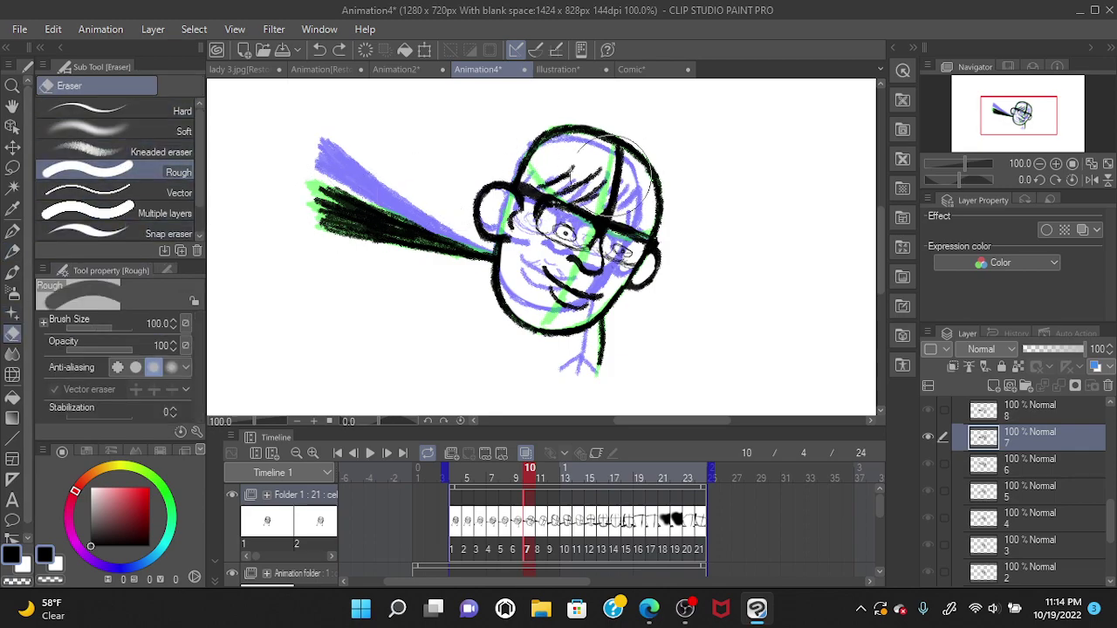
{"action": "left_click", "coordinate": [87, 111]}
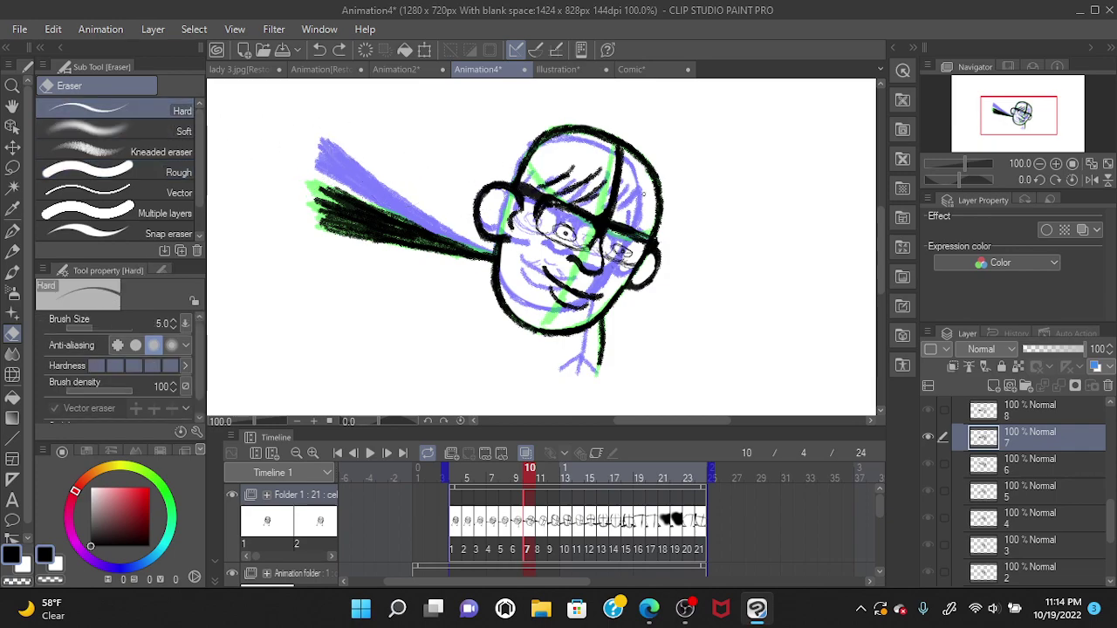
{"action": "mouse_move", "coordinate": [614, 190]}
{"action": "left_mouse_down"}
{"action": "mouse_move", "coordinate": [615, 203]}
{"action": "mouse_move", "coordinate": [612, 160]}
{"action": "mouse_move", "coordinate": [624, 177]}
{"action": "mouse_move", "coordinate": [614, 148]}
{"action": "mouse_move", "coordinate": [624, 157]}
{"action": "mouse_move", "coordinate": [614, 206]}
{"action": "left_mouse_up"}
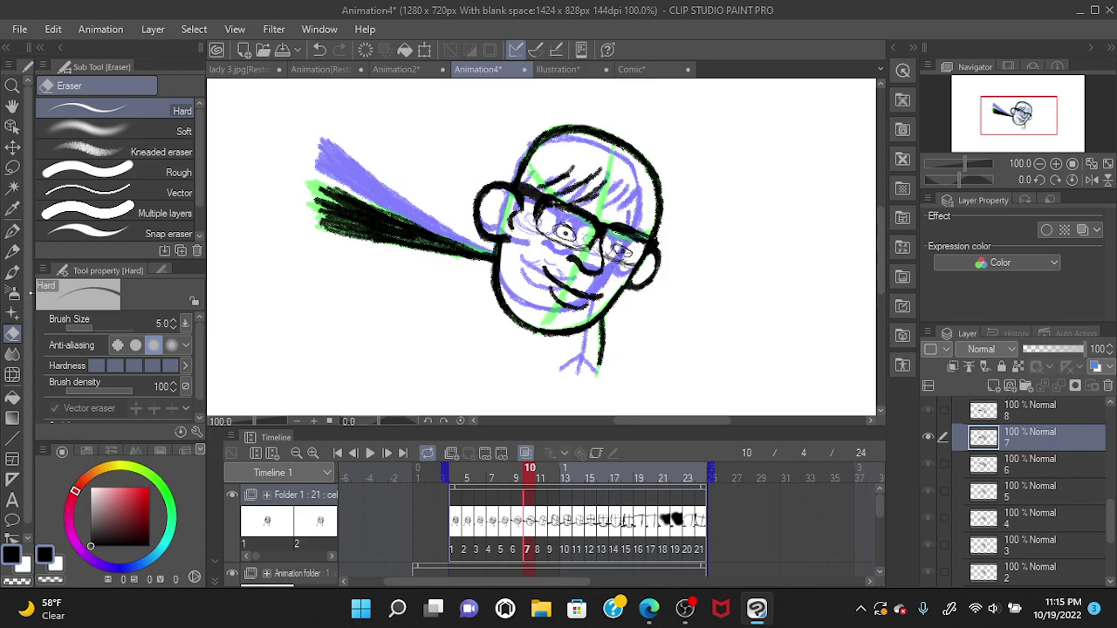
Step: Complete the fringe on both sides of the forehead with the Pencil and add thin mouth lines with the Mechanical pencil
{"action": "left_click", "coordinate": [12, 250]}
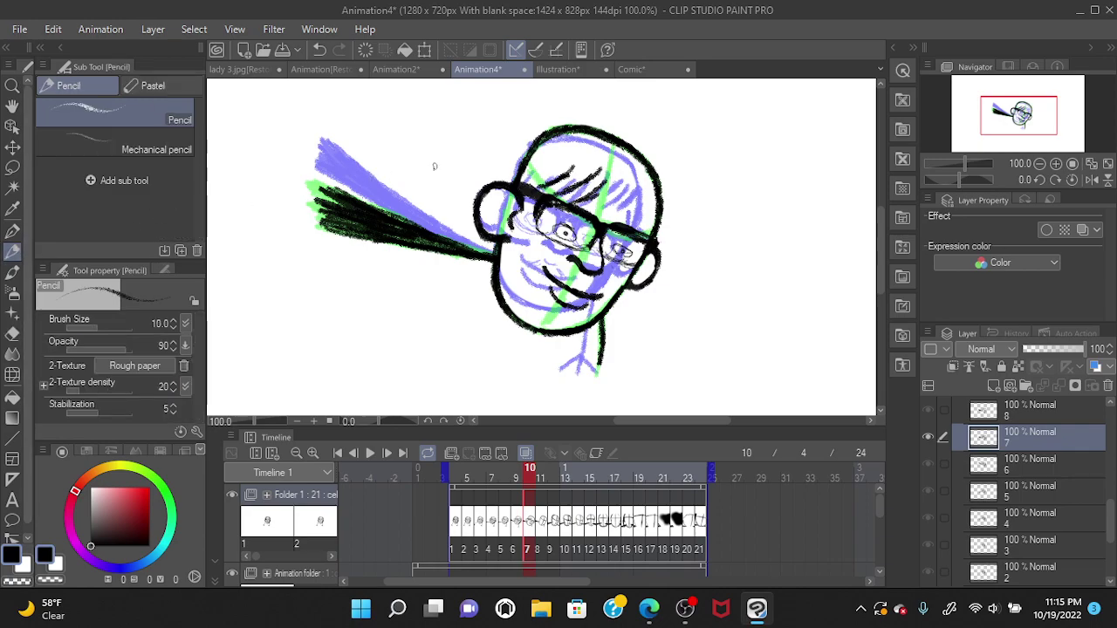
{"action": "left_click_drag", "start_coordinate": [621, 179], "coordinate": [613, 193]}
{"action": "mouse_move", "coordinate": [616, 183]}
{"action": "left_mouse_down"}
{"action": "mouse_move", "coordinate": [589, 207]}
{"action": "mouse_move", "coordinate": [638, 168]}
{"action": "mouse_move", "coordinate": [611, 206]}
{"action": "mouse_move", "coordinate": [643, 177]}
{"action": "mouse_move", "coordinate": [604, 213]}
{"action": "mouse_move", "coordinate": [641, 184]}
{"action": "mouse_move", "coordinate": [637, 224]}
{"action": "left_mouse_up"}
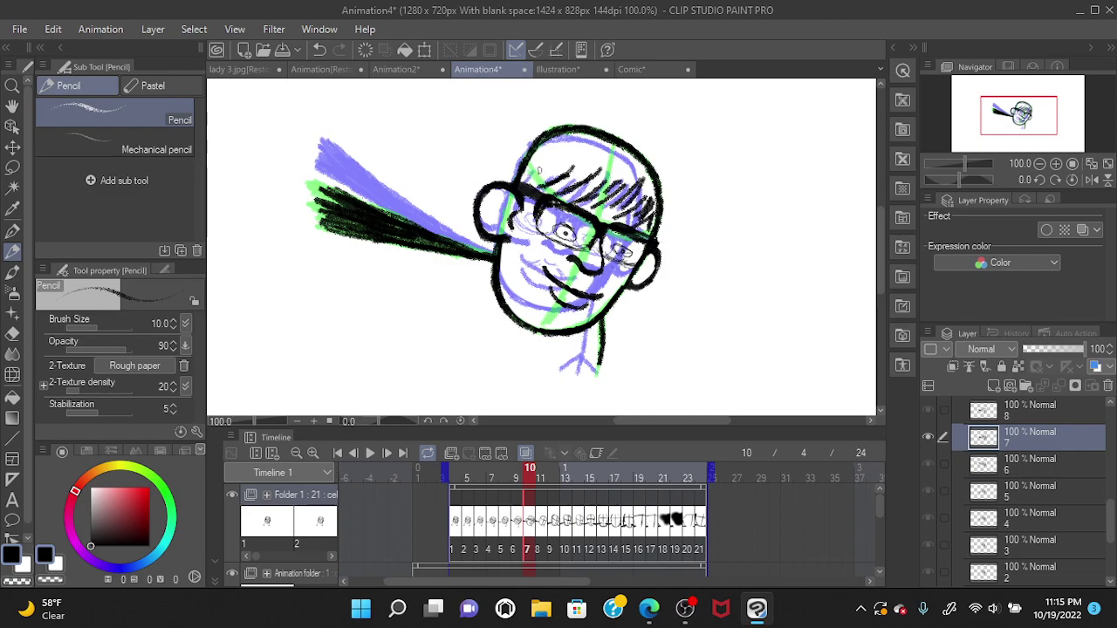
{"action": "left_click_drag", "start_coordinate": [518, 185], "coordinate": [541, 159]}
{"action": "left_click", "coordinate": [110, 140]}
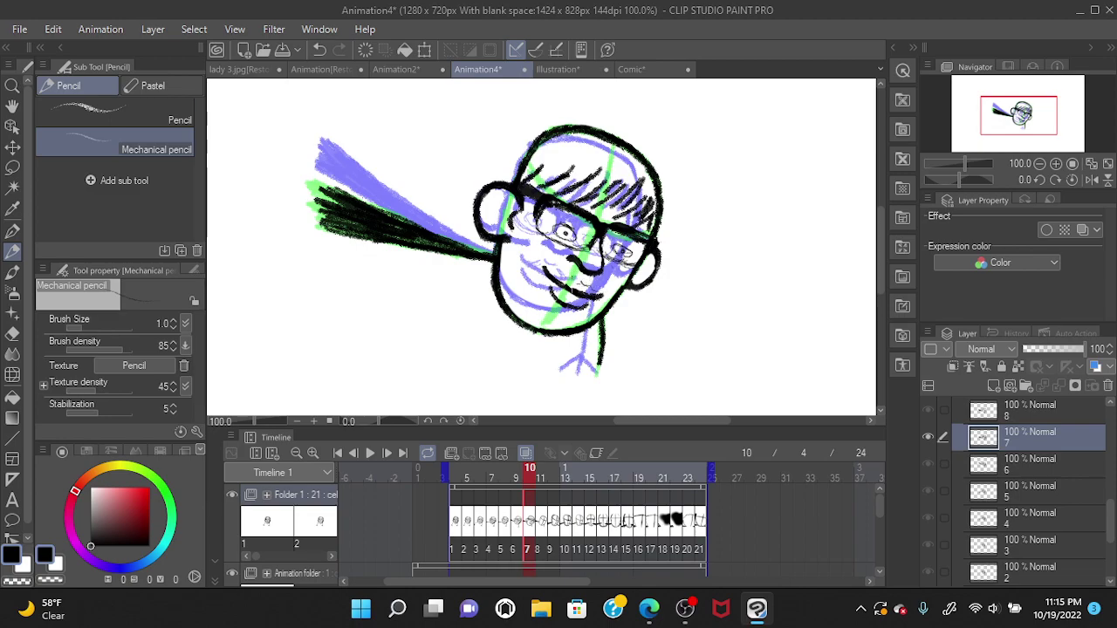
{"action": "left_click_drag", "start_coordinate": [553, 278], "coordinate": [575, 281]}
Step: Trace the larger eye with its pupil on cel 8 over the onion skin with the Mechanical pencil
{"action": "left_click", "coordinate": [540, 521]}
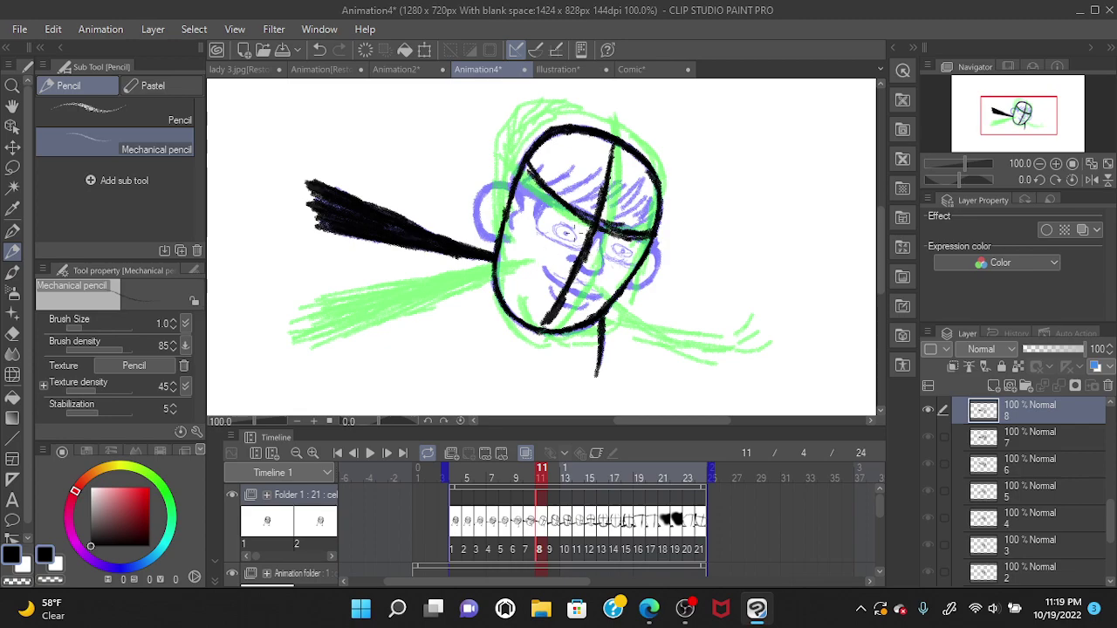
{"action": "left_click_drag", "start_coordinate": [565, 231], "coordinate": [559, 219]}
{"action": "left_click_drag", "start_coordinate": [555, 220], "coordinate": [551, 233]}
{"action": "left_click", "coordinate": [320, 50]}
{"action": "left_click", "coordinate": [319, 50]}
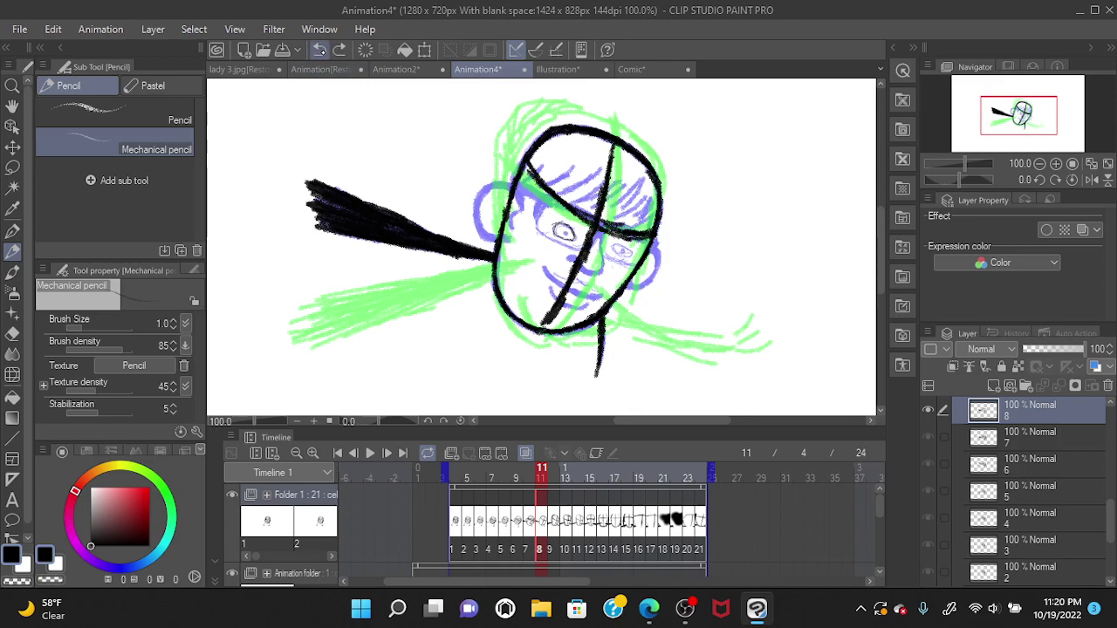
{"action": "left_click", "coordinate": [340, 50]}
{"action": "left_click", "coordinate": [340, 50]}
Step: Trace the smaller eye with its pupil on cel 8 with the Mechanical pencil
{"action": "left_click_drag", "start_coordinate": [611, 241], "coordinate": [620, 247]}
{"action": "left_click", "coordinate": [319, 50]}
{"action": "left_click", "coordinate": [339, 50]}
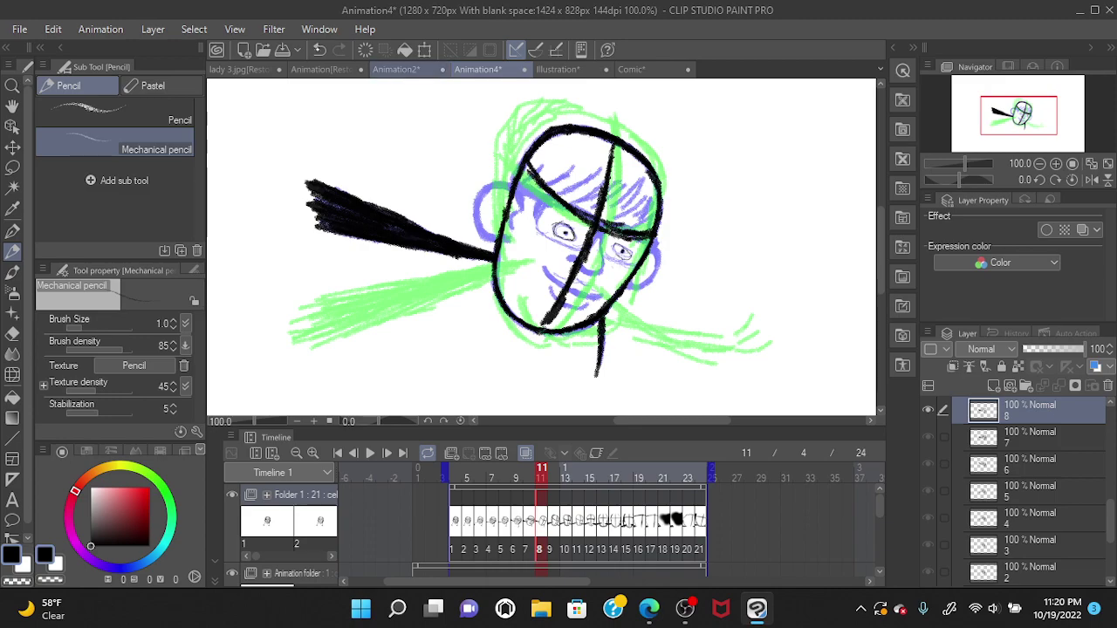
{"action": "left_click_drag", "start_coordinate": [647, 260], "coordinate": [634, 274]}
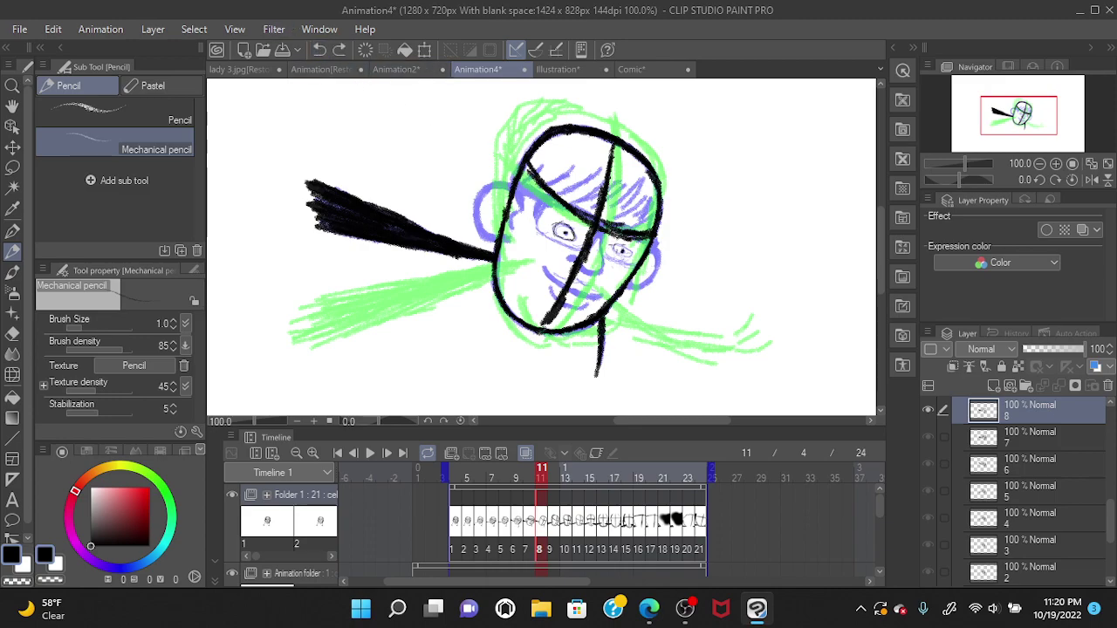
{"action": "left_click_drag", "start_coordinate": [621, 250], "coordinate": [626, 251]}
{"action": "left_click", "coordinate": [320, 49]}
Step: Draw the thin lower rims of both glasses lenses around the eyes on cel 8
{"action": "left_click_drag", "start_coordinate": [609, 253], "coordinate": [635, 257]}
{"action": "mouse_move", "coordinate": [536, 222]}
{"action": "left_mouse_down"}
{"action": "mouse_move", "coordinate": [538, 238]}
{"action": "mouse_move", "coordinate": [580, 245]}
{"action": "left_mouse_up"}
{"action": "left_click", "coordinate": [319, 50]}
{"action": "left_click_drag", "start_coordinate": [606, 257], "coordinate": [634, 263]}
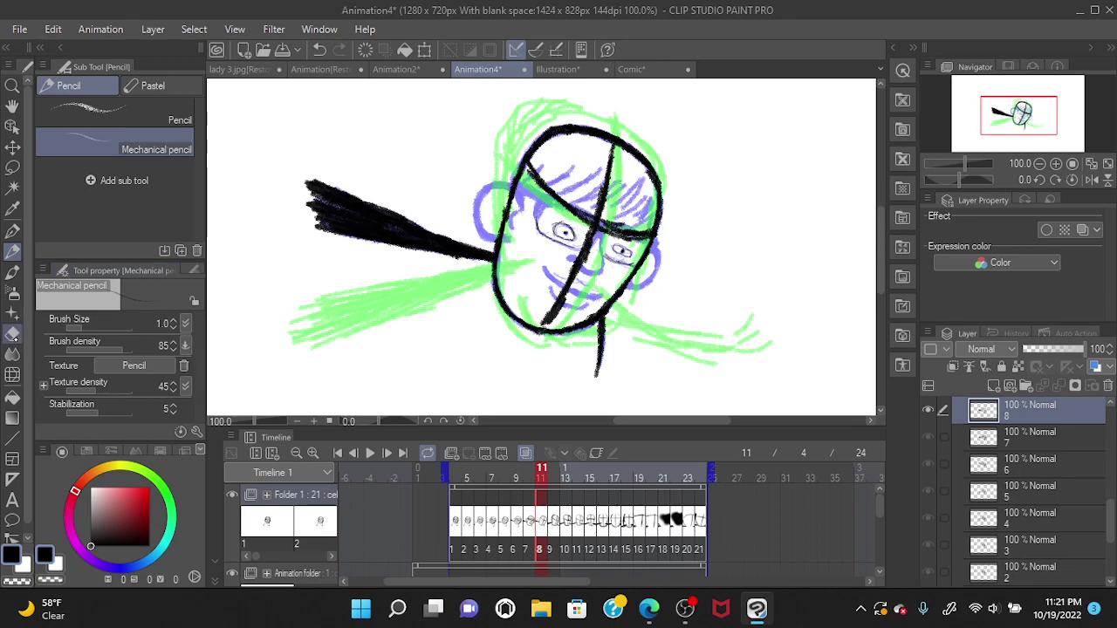
Step: Try to erase the curved horizontal guideline on cel 8 with the Rough eraser, then undo the erasure
{"action": "left_click", "coordinate": [12, 333]}
{"action": "left_click", "coordinate": [131, 172]}
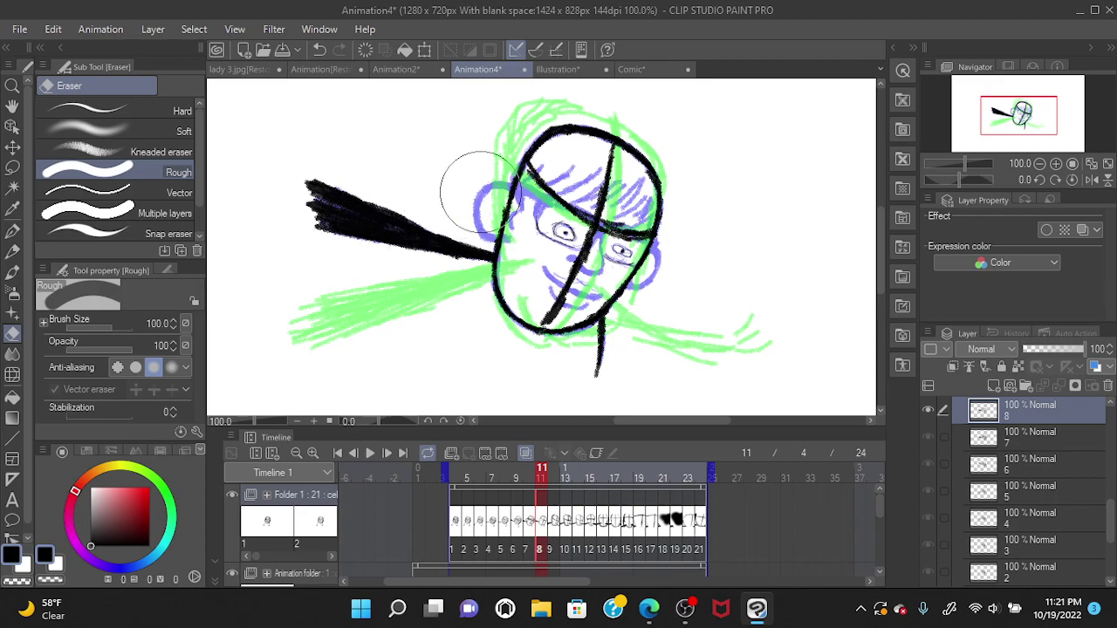
{"action": "mouse_move", "coordinate": [567, 170]}
{"action": "left_mouse_down"}
{"action": "mouse_move", "coordinate": [569, 183]}
{"action": "mouse_move", "coordinate": [618, 188]}
{"action": "left_mouse_up"}
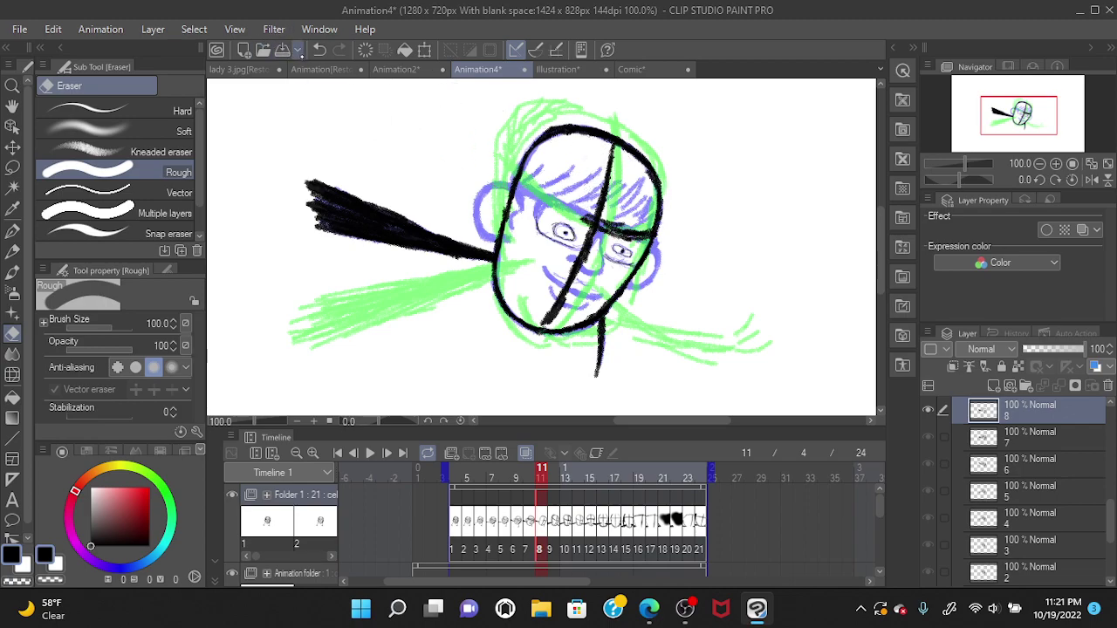
{"action": "left_click", "coordinate": [320, 49]}
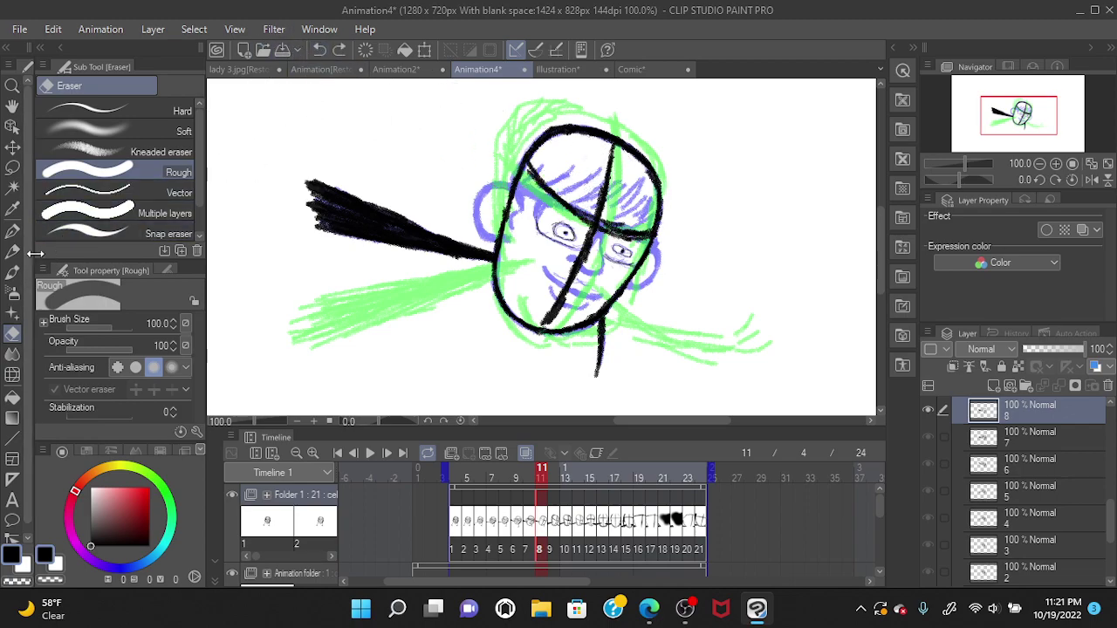
Step: Erase the horizontal and vertical construction guidelines inside the head on cel 8 with the Hard eraser and compare with cel 7
{"action": "left_click", "coordinate": [105, 109]}
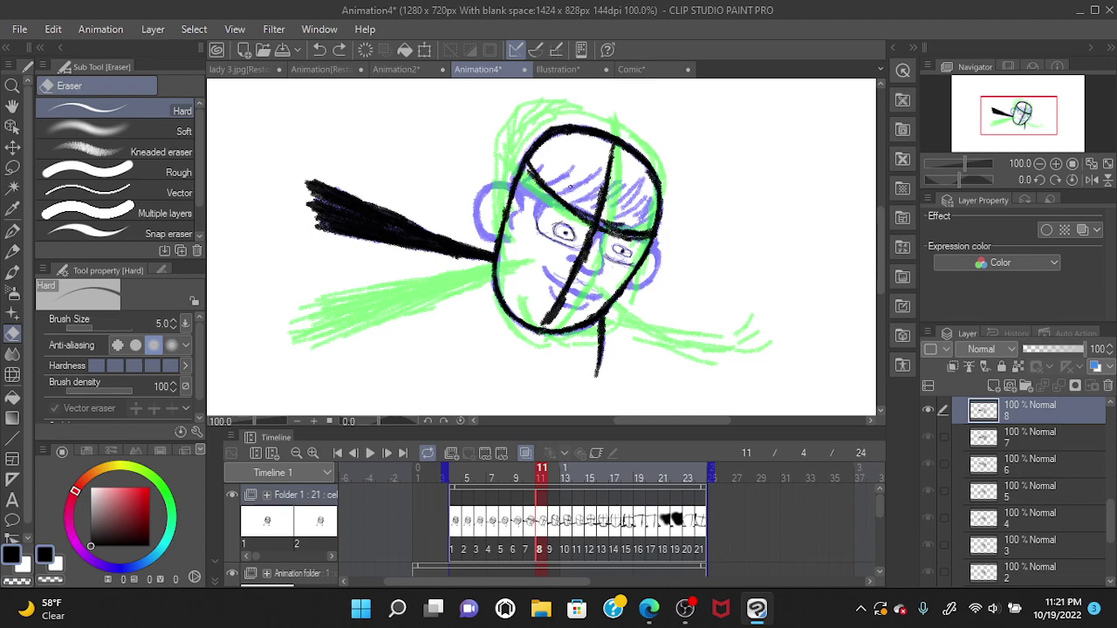
{"action": "mouse_move", "coordinate": [551, 177]}
{"action": "left_mouse_down"}
{"action": "mouse_move", "coordinate": [572, 208]}
{"action": "mouse_move", "coordinate": [652, 234]}
{"action": "mouse_move", "coordinate": [633, 224]}
{"action": "mouse_move", "coordinate": [643, 236]}
{"action": "mouse_move", "coordinate": [633, 226]}
{"action": "mouse_move", "coordinate": [626, 236]}
{"action": "mouse_move", "coordinate": [640, 234]}
{"action": "mouse_move", "coordinate": [604, 181]}
{"action": "mouse_move", "coordinate": [597, 207]}
{"action": "mouse_move", "coordinate": [605, 179]}
{"action": "mouse_move", "coordinate": [579, 269]}
{"action": "mouse_move", "coordinate": [550, 320]}
{"action": "mouse_move", "coordinate": [597, 216]}
{"action": "left_mouse_up"}
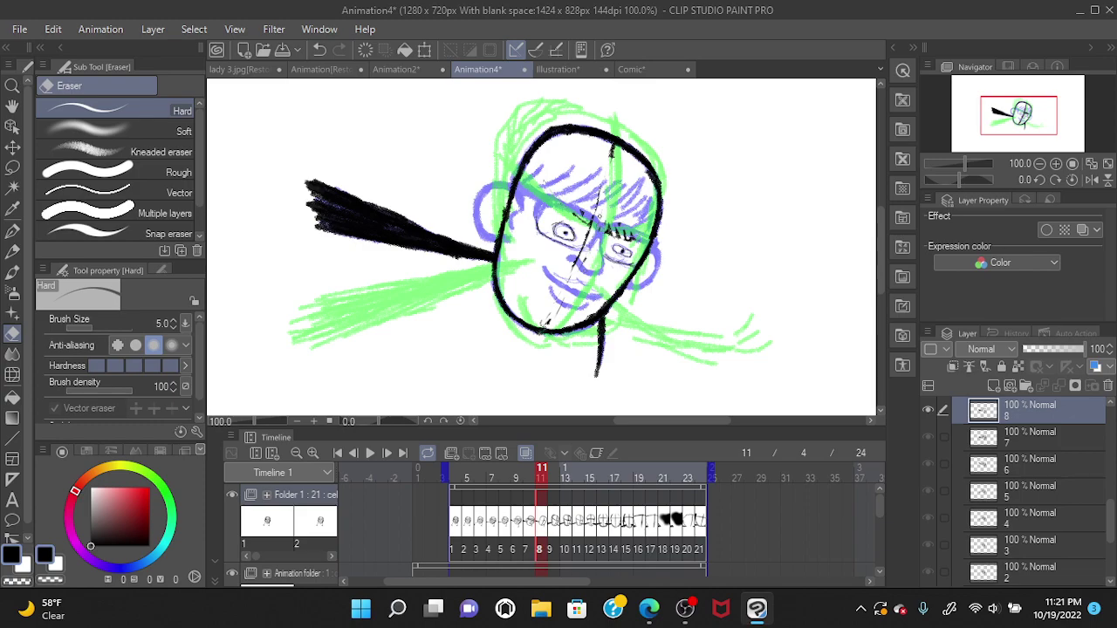
{"action": "mouse_move", "coordinate": [587, 261]}
{"action": "left_mouse_down"}
{"action": "mouse_move", "coordinate": [591, 224]}
{"action": "mouse_move", "coordinate": [575, 274]}
{"action": "mouse_move", "coordinate": [576, 242]}
{"action": "left_mouse_up"}
{"action": "left_click_drag", "start_coordinate": [597, 198], "coordinate": [594, 210]}
{"action": "left_click_drag", "start_coordinate": [612, 153], "coordinate": [612, 159]}
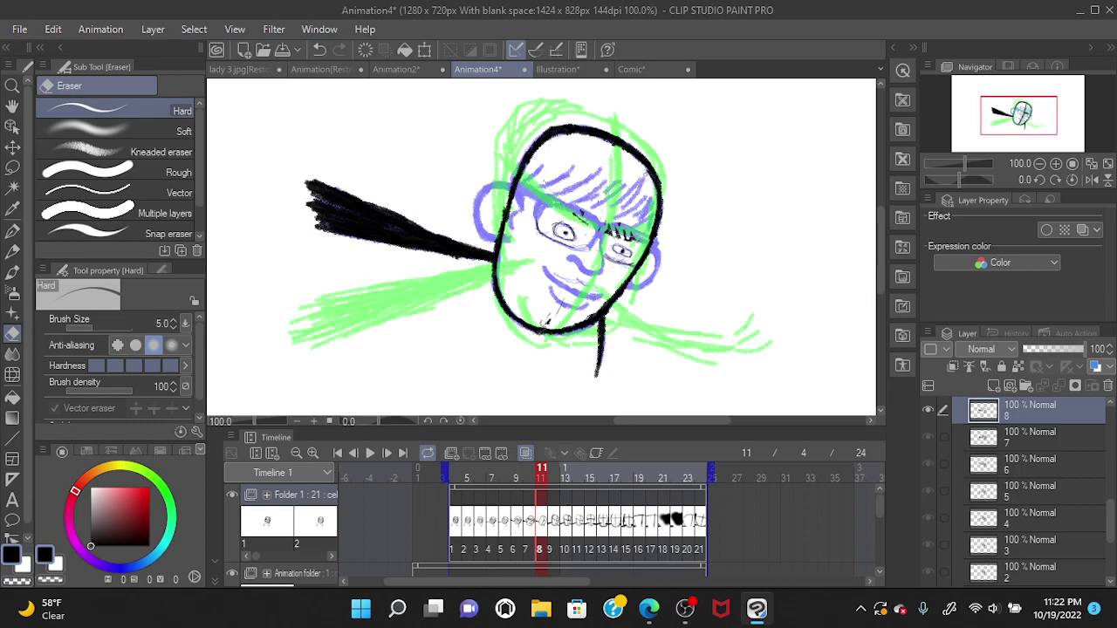
{"action": "left_click_drag", "start_coordinate": [648, 173], "coordinate": [641, 169]}
{"action": "left_click", "coordinate": [527, 524]}
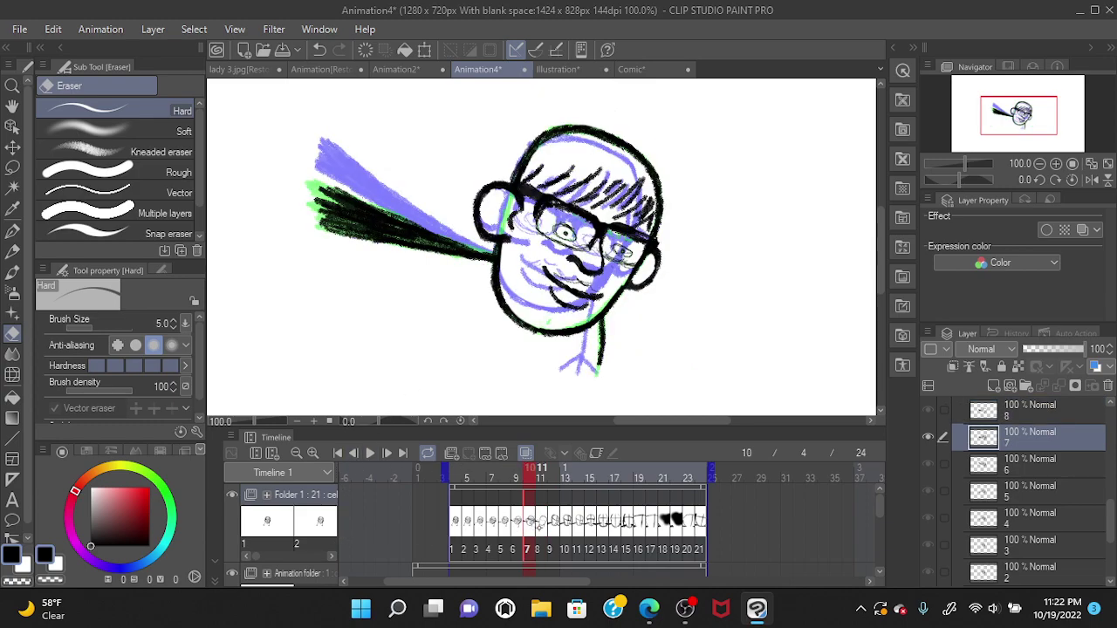
{"action": "left_click", "coordinate": [541, 525]}
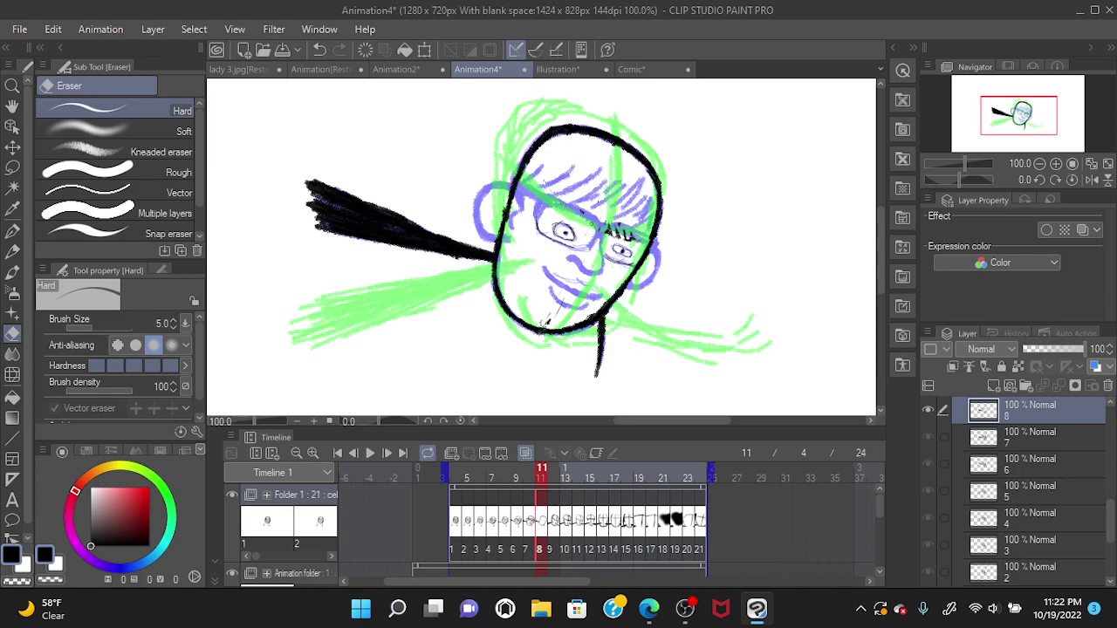
Step: Erase the leftover guideline marks by the smaller eye and at the chin on cel 8 with the Hard and Rough erasers
{"action": "mouse_move", "coordinate": [620, 246]}
{"action": "left_mouse_down"}
{"action": "mouse_move", "coordinate": [605, 231]}
{"action": "mouse_move", "coordinate": [634, 239]}
{"action": "left_mouse_up"}
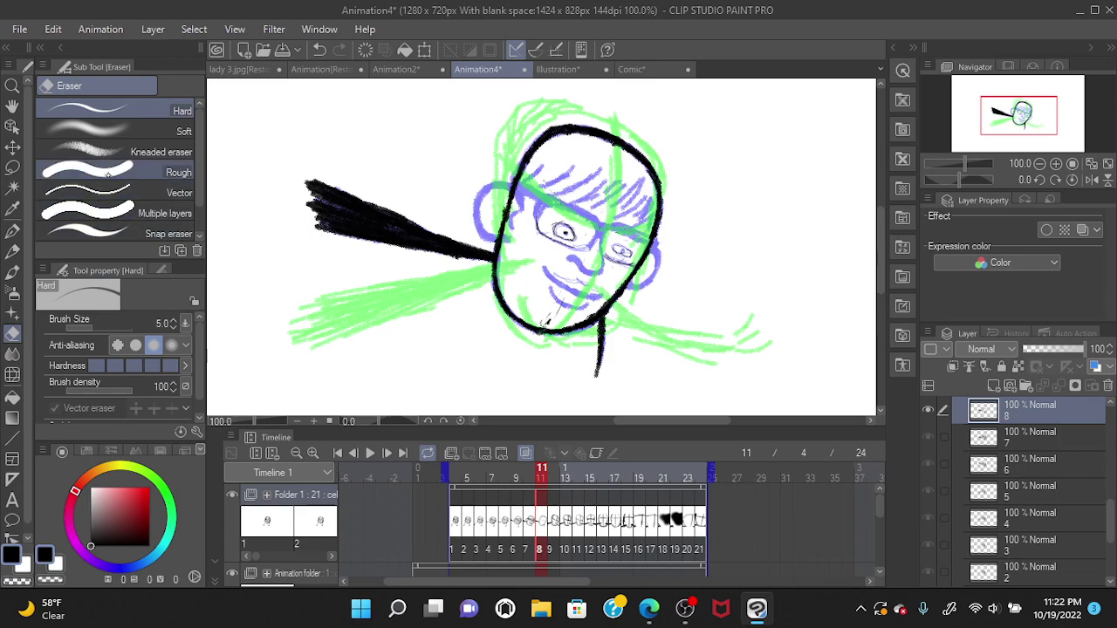
{"action": "left_click", "coordinate": [88, 172]}
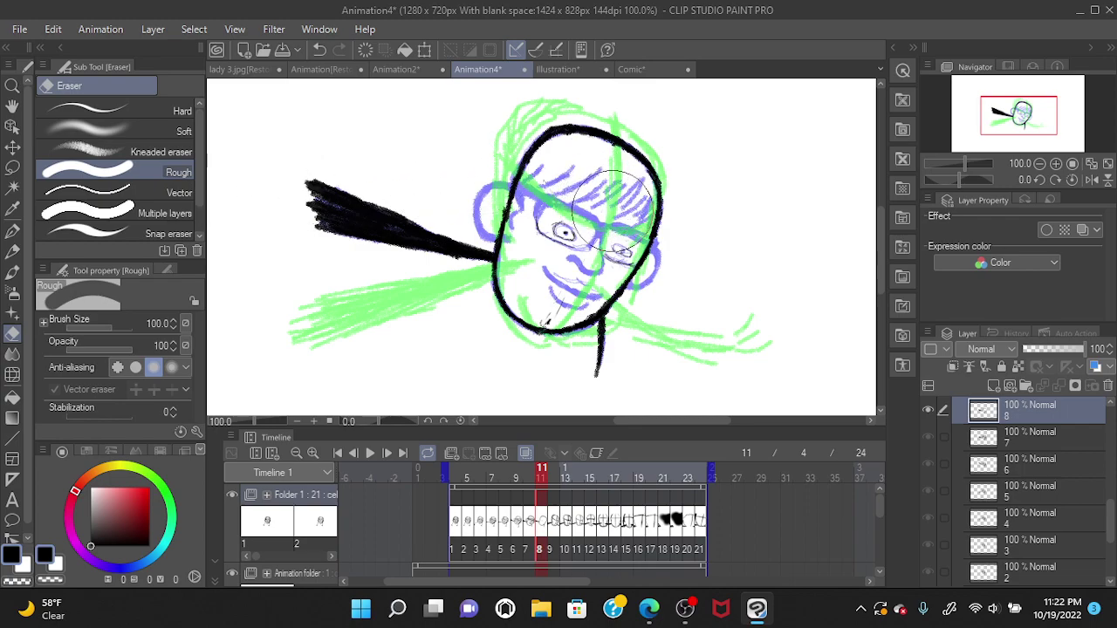
{"action": "left_click", "coordinate": [318, 50]}
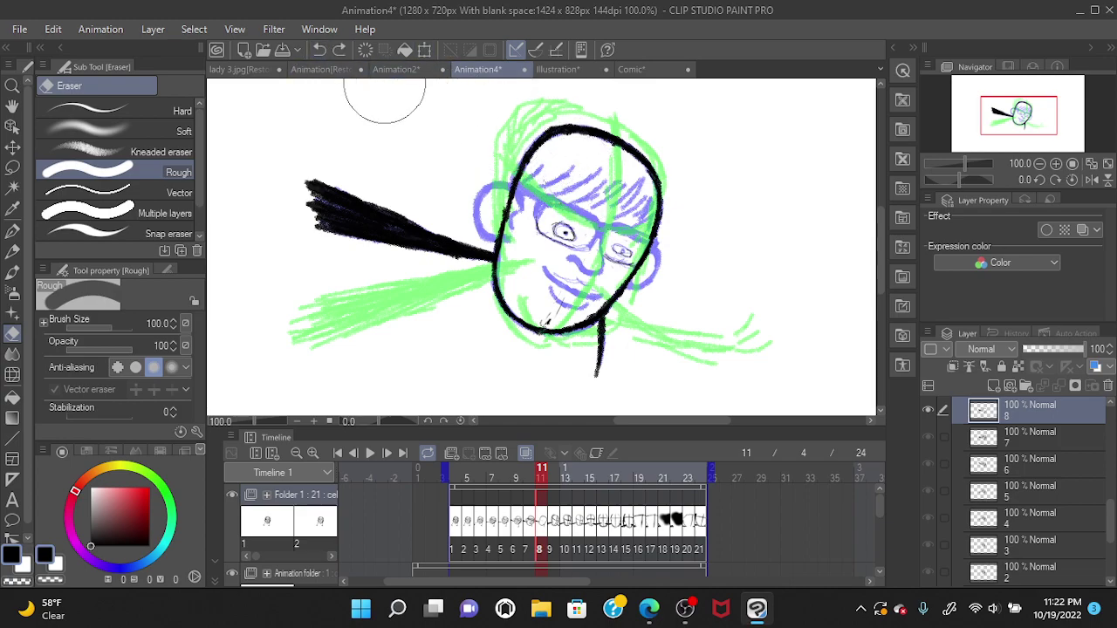
{"action": "left_click", "coordinate": [319, 50]}
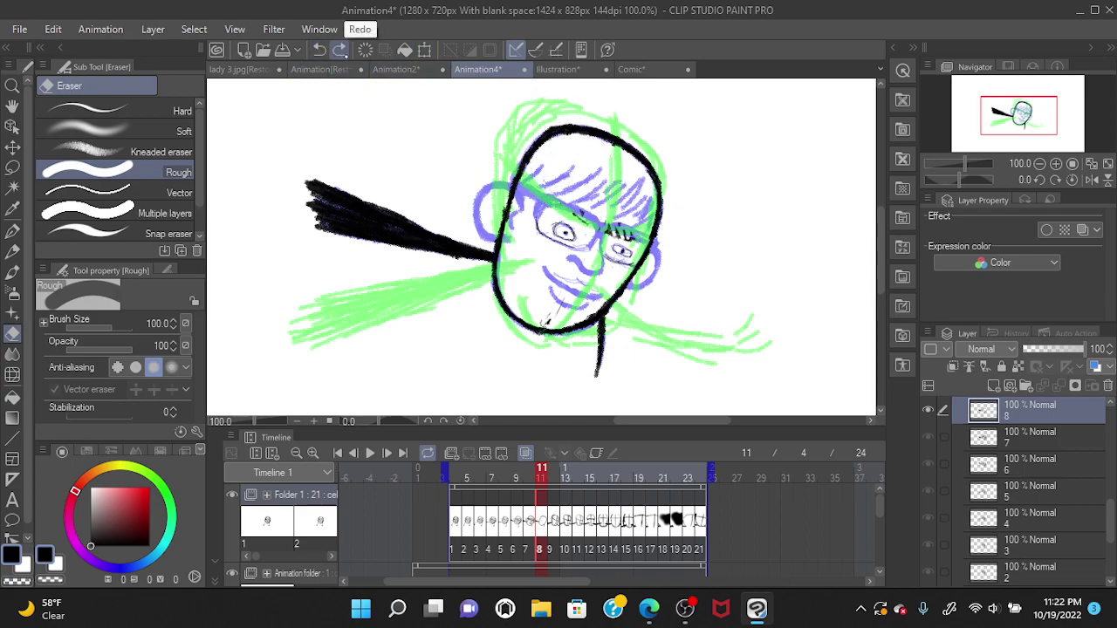
{"action": "mouse_move", "coordinate": [606, 188]}
{"action": "left_mouse_down"}
{"action": "mouse_move", "coordinate": [613, 199]}
{"action": "mouse_move", "coordinate": [573, 171]}
{"action": "left_mouse_up"}
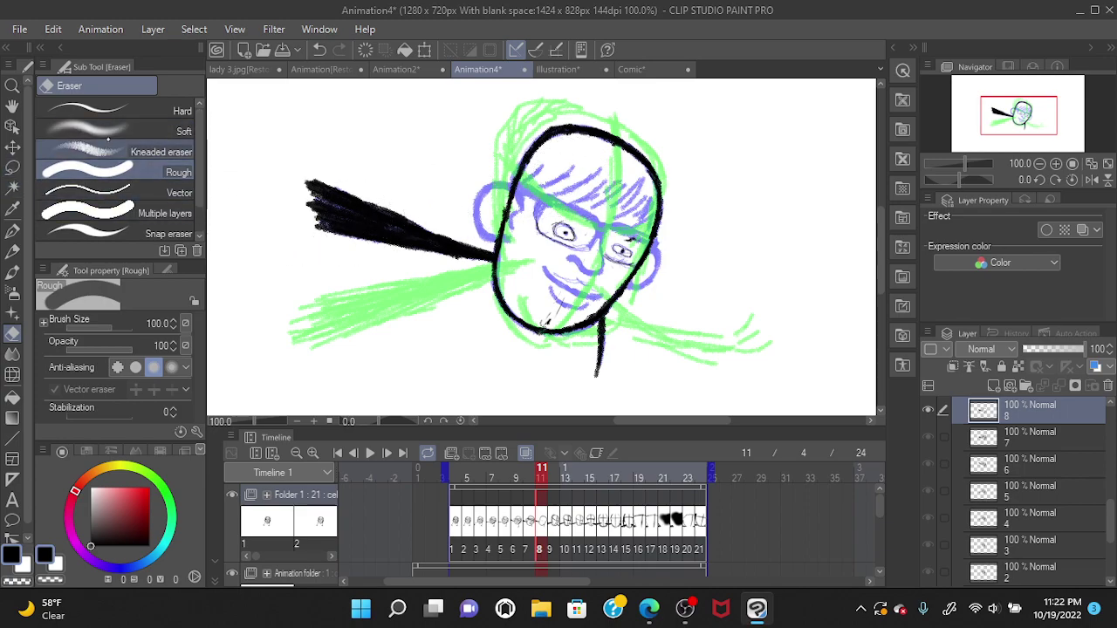
{"action": "left_click", "coordinate": [96, 110]}
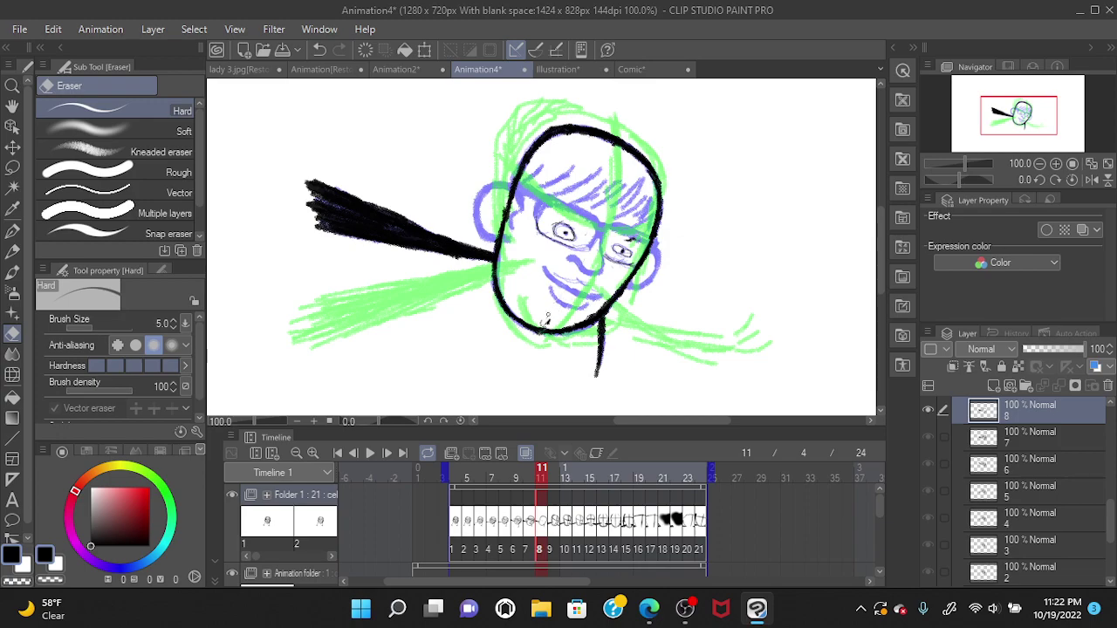
{"action": "left_click_drag", "start_coordinate": [545, 320], "coordinate": [540, 320]}
Step: Retrace the lower edges of the glasses lenses on cel 8 with the Mechanical pencil, undoing the stray strokes
{"action": "key", "text": "p"}
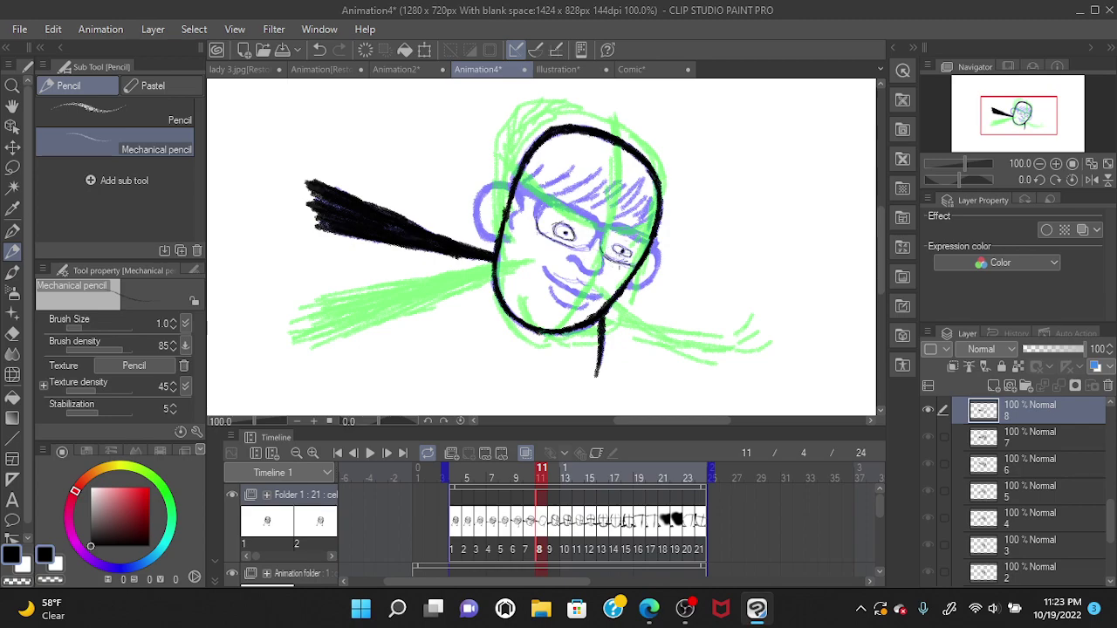
{"action": "left_click_drag", "start_coordinate": [607, 257], "coordinate": [624, 263]}
{"action": "key", "text": "ctrl+z"}
{"action": "left_click_drag", "start_coordinate": [571, 241], "coordinate": [596, 245]}
{"action": "key", "text": "ctrl+z"}
{"action": "left_click", "coordinate": [319, 49]}
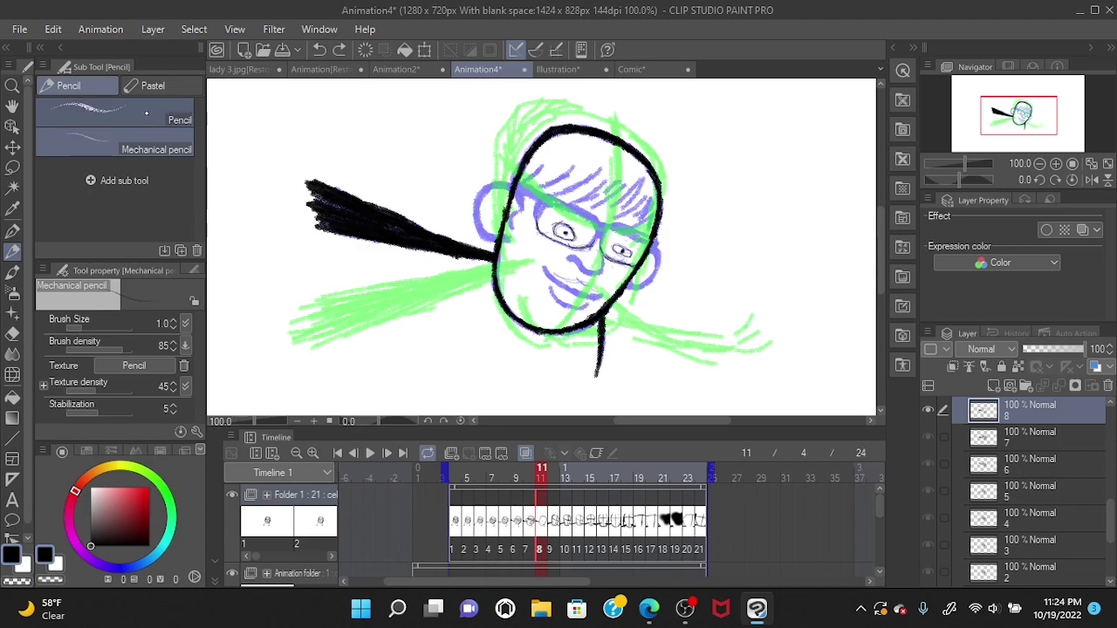
Step: Draw the thick upper frame of the glasses and its temple arm across the face on cel 8 with the Pencil
{"action": "left_click", "coordinate": [131, 112]}
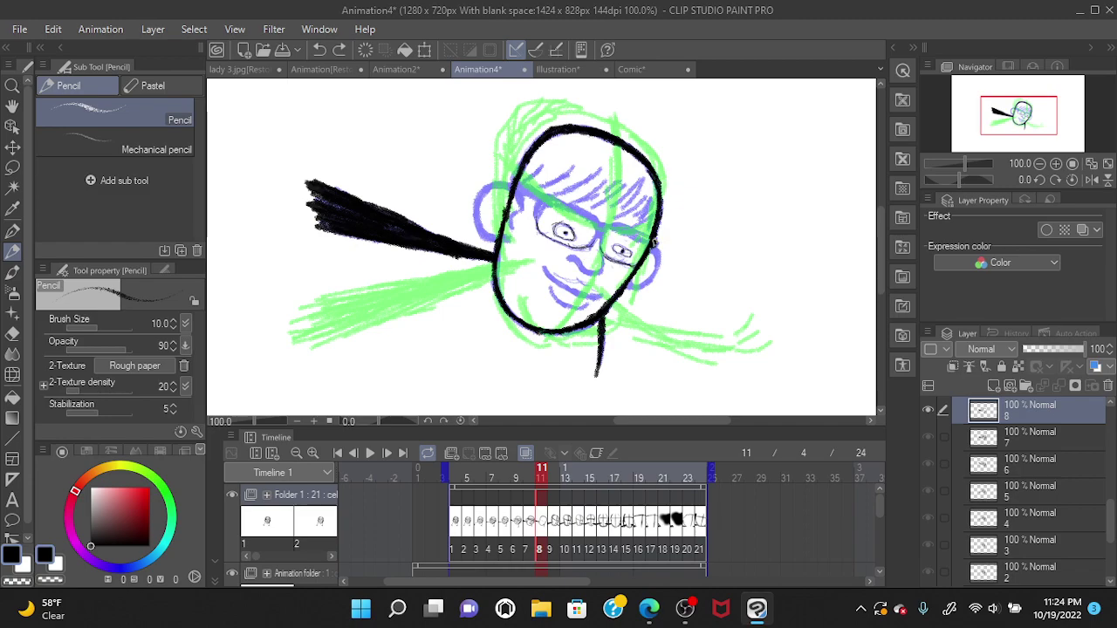
{"action": "mouse_move", "coordinate": [651, 242]}
{"action": "left_mouse_down"}
{"action": "mouse_move", "coordinate": [608, 225]}
{"action": "mouse_move", "coordinate": [656, 248]}
{"action": "left_mouse_up"}
{"action": "mouse_move", "coordinate": [601, 226]}
{"action": "left_mouse_down"}
{"action": "mouse_move", "coordinate": [615, 229]}
{"action": "mouse_move", "coordinate": [554, 203]}
{"action": "left_mouse_up"}
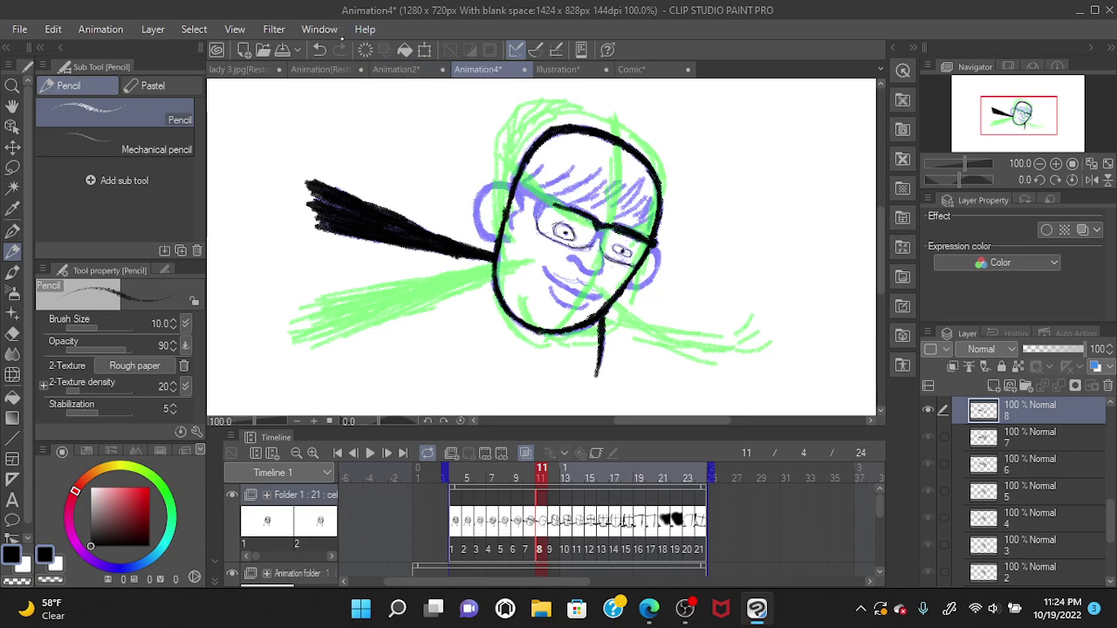
{"action": "left_click", "coordinate": [320, 50]}
{"action": "left_click_drag", "start_coordinate": [576, 213], "coordinate": [543, 200]}
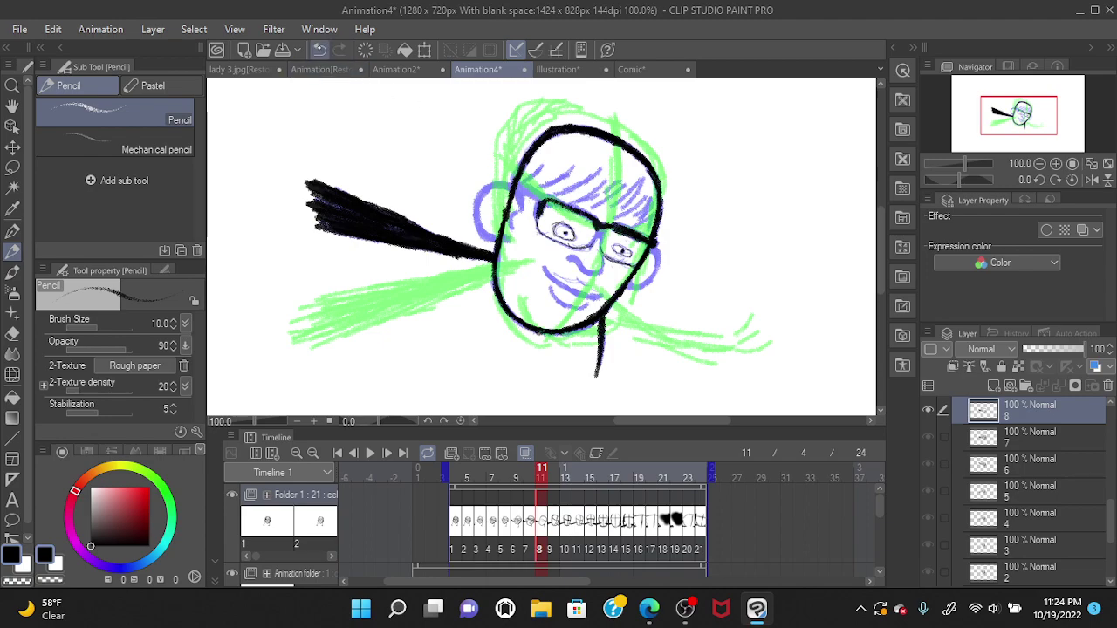
{"action": "left_click", "coordinate": [321, 50]}
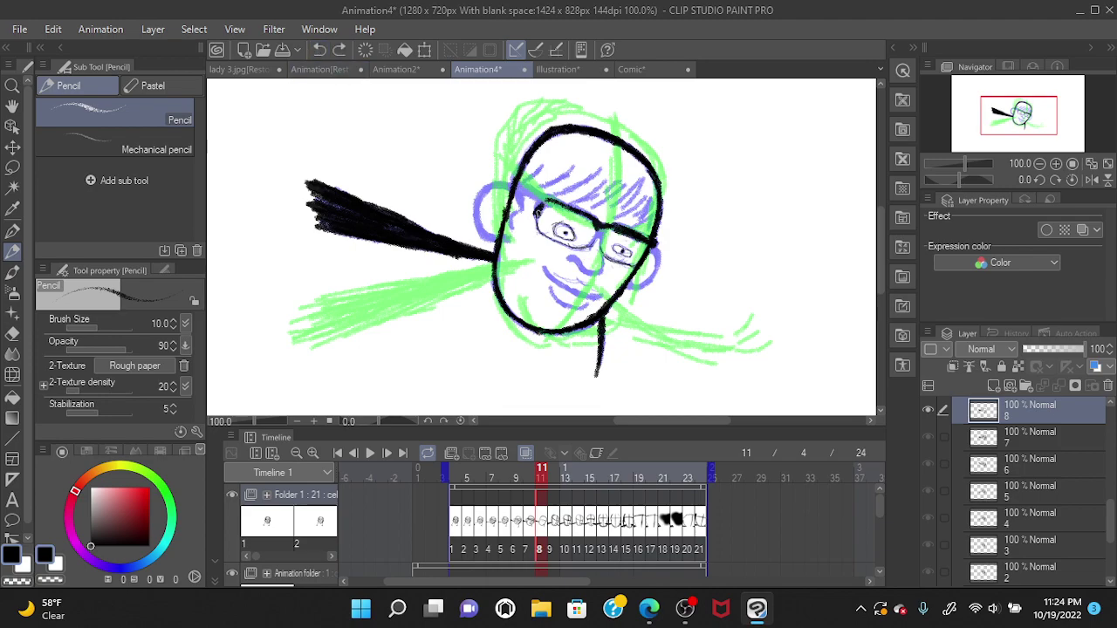
{"action": "left_click_drag", "start_coordinate": [548, 203], "coordinate": [537, 207]}
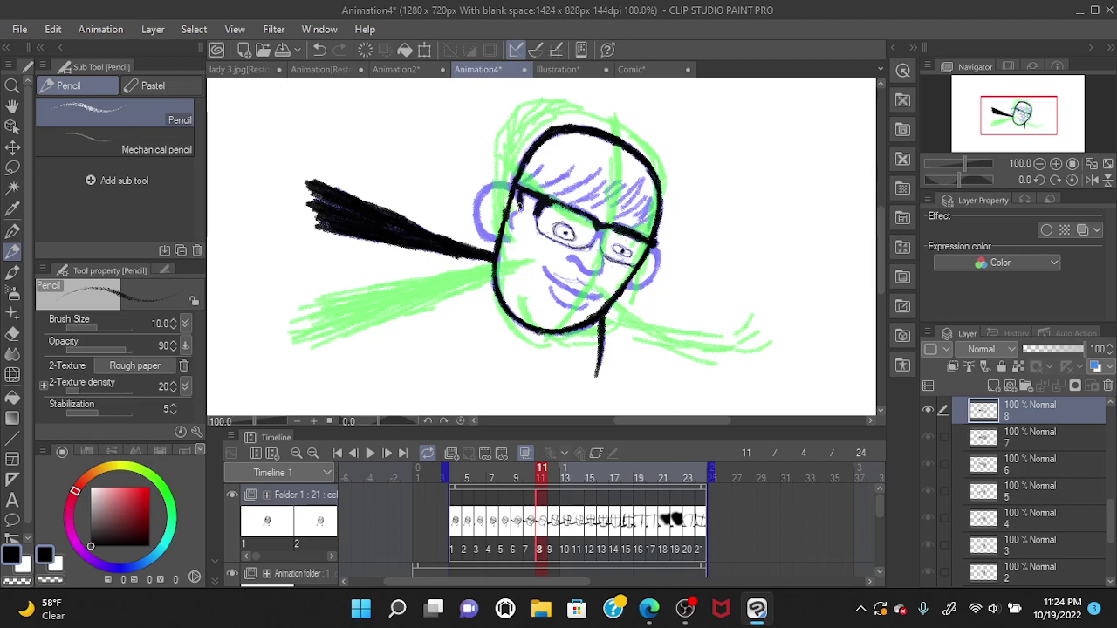
Step: Draw the larger ear beside the glasses' temple arm on cel 8 with the Pencil, undoing stray strokes
{"action": "left_click_drag", "start_coordinate": [520, 205], "coordinate": [504, 185]}
{"action": "left_click_drag", "start_coordinate": [483, 188], "coordinate": [473, 216]}
{"action": "left_click_drag", "start_coordinate": [478, 225], "coordinate": [490, 239]}
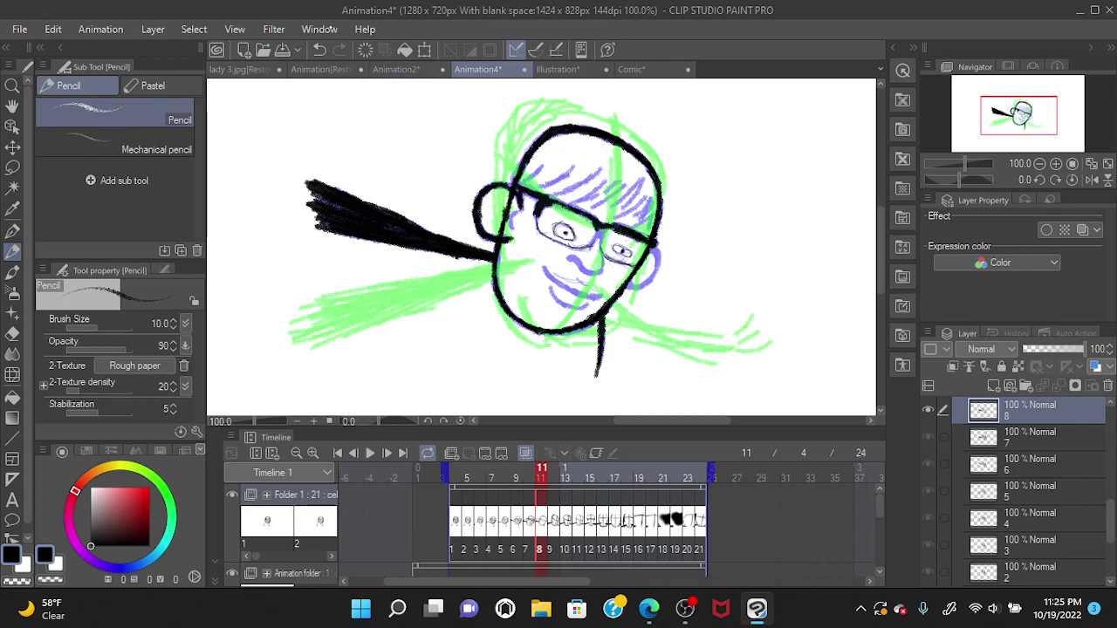
{"action": "left_click", "coordinate": [320, 50]}
{"action": "mouse_move", "coordinate": [478, 220]}
{"action": "left_mouse_down"}
{"action": "mouse_move", "coordinate": [482, 190]}
{"action": "mouse_move", "coordinate": [521, 166]}
{"action": "left_mouse_up"}
{"action": "left_click", "coordinate": [320, 50]}
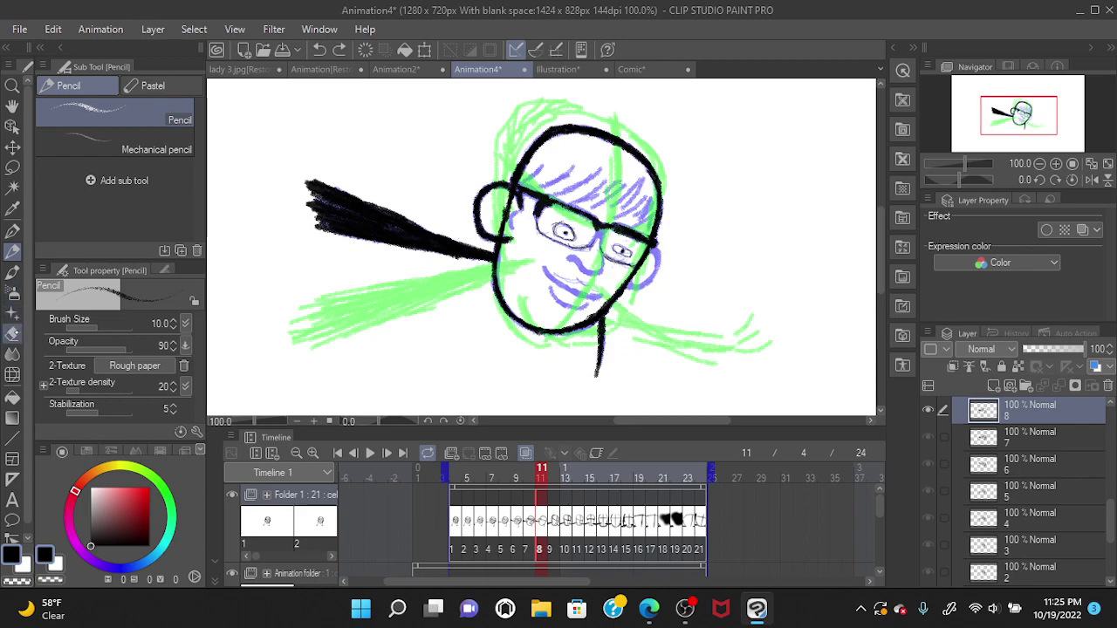
Step: Erase the section of head outline crossing the larger ear on cel 8 with the Hard eraser
{"action": "left_click", "coordinate": [12, 333]}
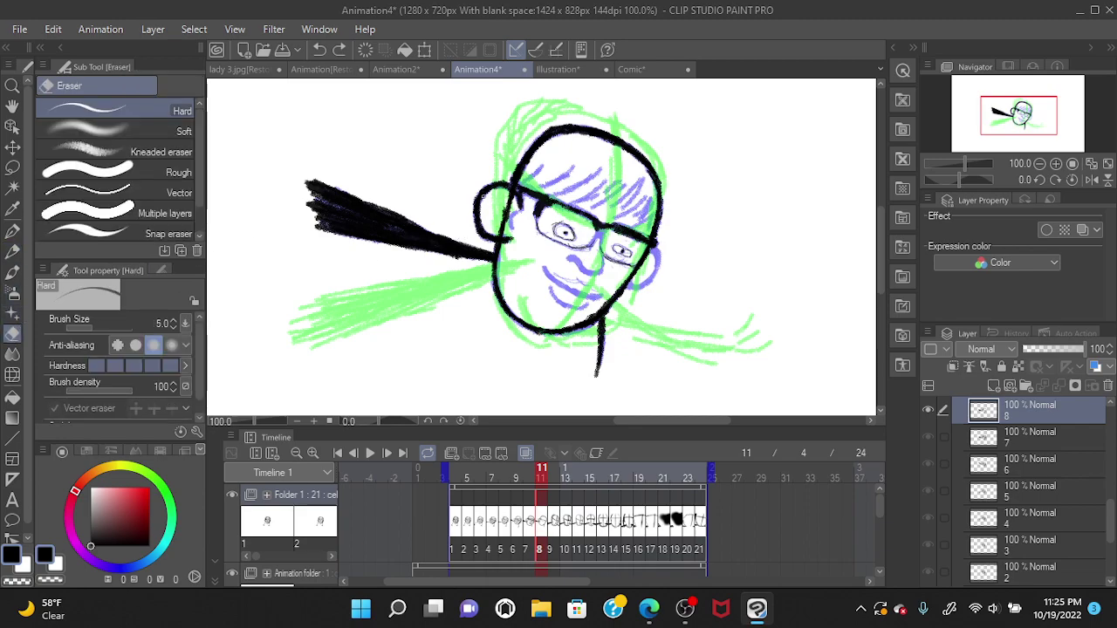
{"action": "mouse_move", "coordinate": [499, 207]}
{"action": "left_mouse_down"}
{"action": "mouse_move", "coordinate": [502, 220]}
{"action": "mouse_move", "coordinate": [510, 199]}
{"action": "mouse_move", "coordinate": [501, 226]}
{"action": "left_mouse_up"}
{"action": "left_click_drag", "start_coordinate": [512, 197], "coordinate": [504, 214]}
Step: Draw the slanted fringe strokes across the forehead on cel 8 with the Pencil, following the onion skin of cel 7
{"action": "left_click", "coordinate": [13, 250]}
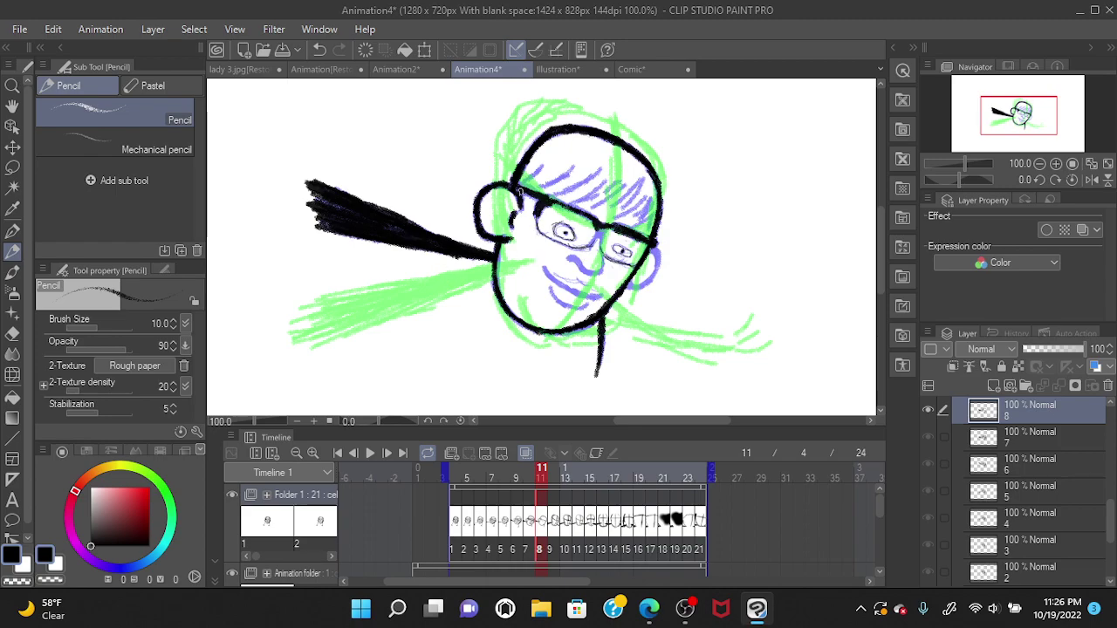
{"action": "left_click_drag", "start_coordinate": [540, 166], "coordinate": [522, 179]}
{"action": "key", "text": "ctrl+z"}
{"action": "key", "text": "ctrl+y"}
{"action": "left_click_drag", "start_coordinate": [541, 182], "coordinate": [572, 166]}
{"action": "left_click_drag", "start_coordinate": [569, 191], "coordinate": [603, 168]}
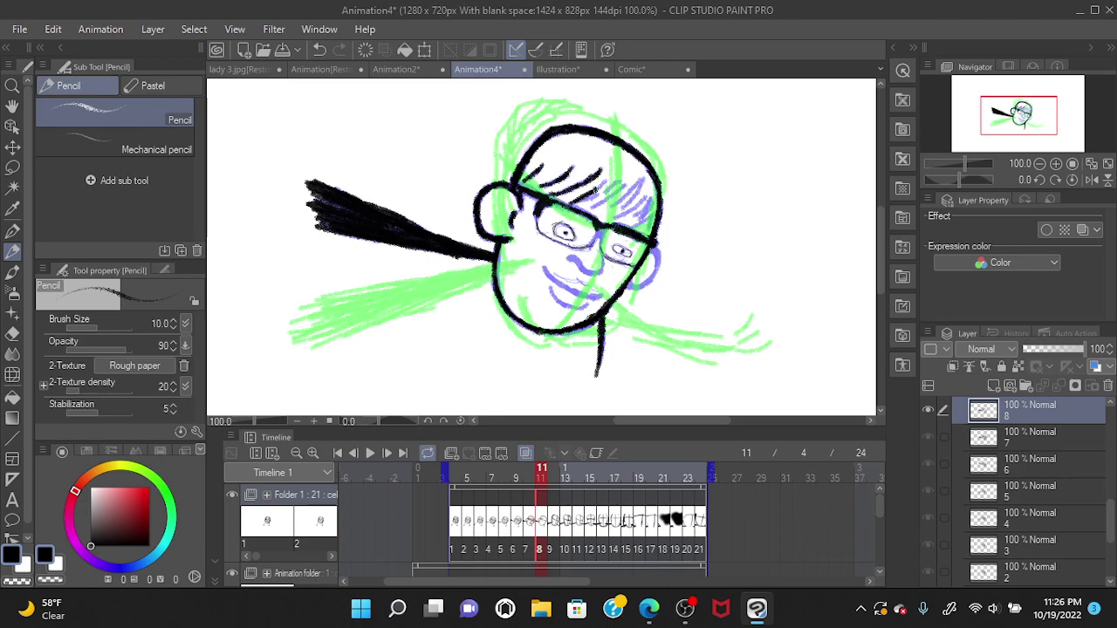
{"action": "left_click_drag", "start_coordinate": [609, 187], "coordinate": [622, 181]}
{"action": "left_click", "coordinate": [319, 50]}
{"action": "left_click_drag", "start_coordinate": [608, 201], "coordinate": [645, 175]}
{"action": "mouse_move", "coordinate": [614, 226]}
{"action": "left_mouse_down"}
{"action": "mouse_move", "coordinate": [647, 192]}
{"action": "mouse_move", "coordinate": [641, 210]}
{"action": "mouse_move", "coordinate": [653, 194]}
{"action": "mouse_move", "coordinate": [659, 211]}
{"action": "mouse_move", "coordinate": [653, 198]}
{"action": "left_mouse_up"}
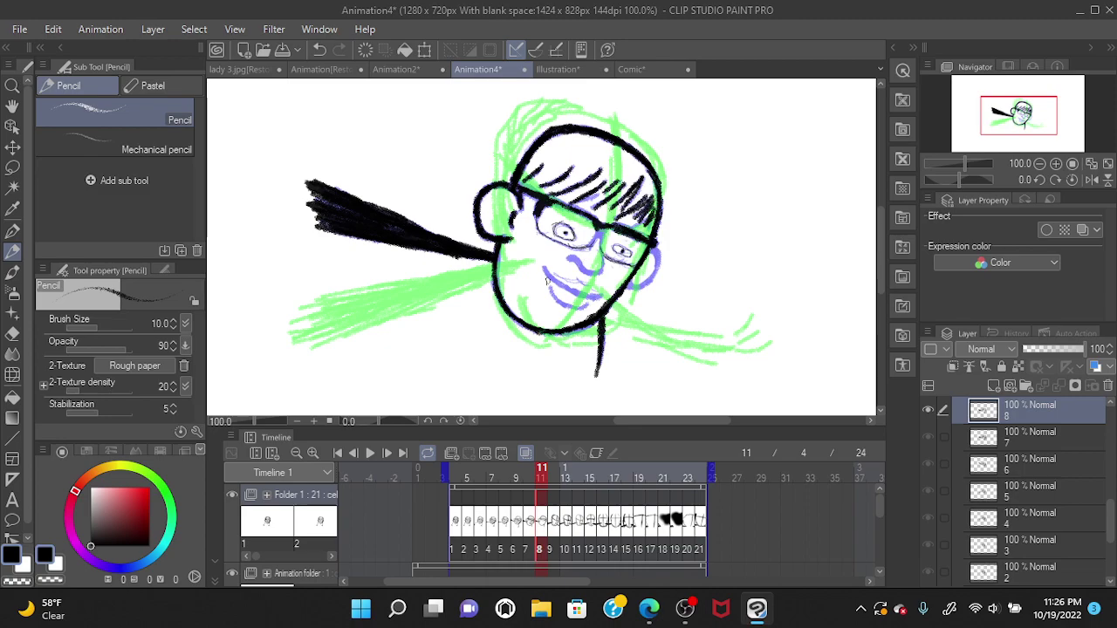
Step: Undo the last fringe strokes above the smaller eye on cel 8 and redraw them down to the glasses frame
{"action": "left_click", "coordinate": [320, 50]}
{"action": "left_click", "coordinate": [319, 50]}
{"action": "left_click", "coordinate": [320, 50]}
{"action": "left_click", "coordinate": [320, 50]}
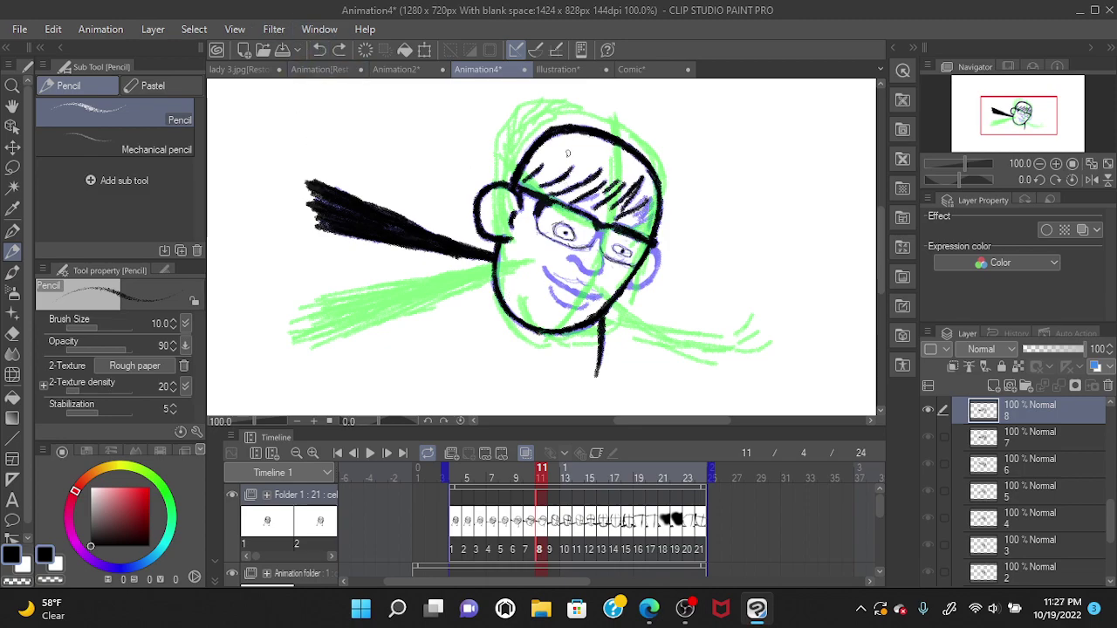
{"action": "left_click", "coordinate": [320, 50]}
{"action": "left_click_drag", "start_coordinate": [613, 224], "coordinate": [650, 198]}
{"action": "left_click", "coordinate": [319, 49]}
{"action": "mouse_move", "coordinate": [613, 224]}
{"action": "left_mouse_down"}
{"action": "mouse_move", "coordinate": [650, 193]}
{"action": "mouse_move", "coordinate": [647, 210]}
{"action": "left_mouse_up"}
{"action": "mouse_move", "coordinate": [643, 219]}
{"action": "left_mouse_down"}
{"action": "mouse_move", "coordinate": [654, 206]}
{"action": "mouse_move", "coordinate": [644, 235]}
{"action": "left_mouse_up"}
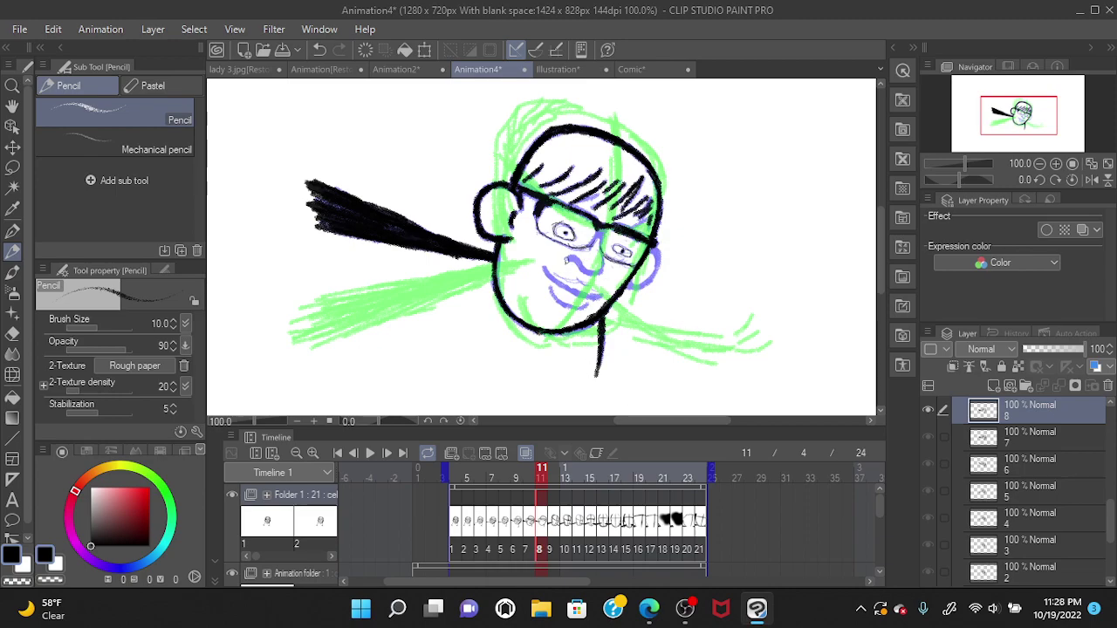
Step: Draw the nose, smiling mouth, lower lip and smaller ear on cel 8 with the Pencil
{"action": "left_click_drag", "start_coordinate": [570, 255], "coordinate": [592, 274]}
{"action": "left_click", "coordinate": [319, 50]}
{"action": "left_click_drag", "start_coordinate": [578, 265], "coordinate": [595, 277]}
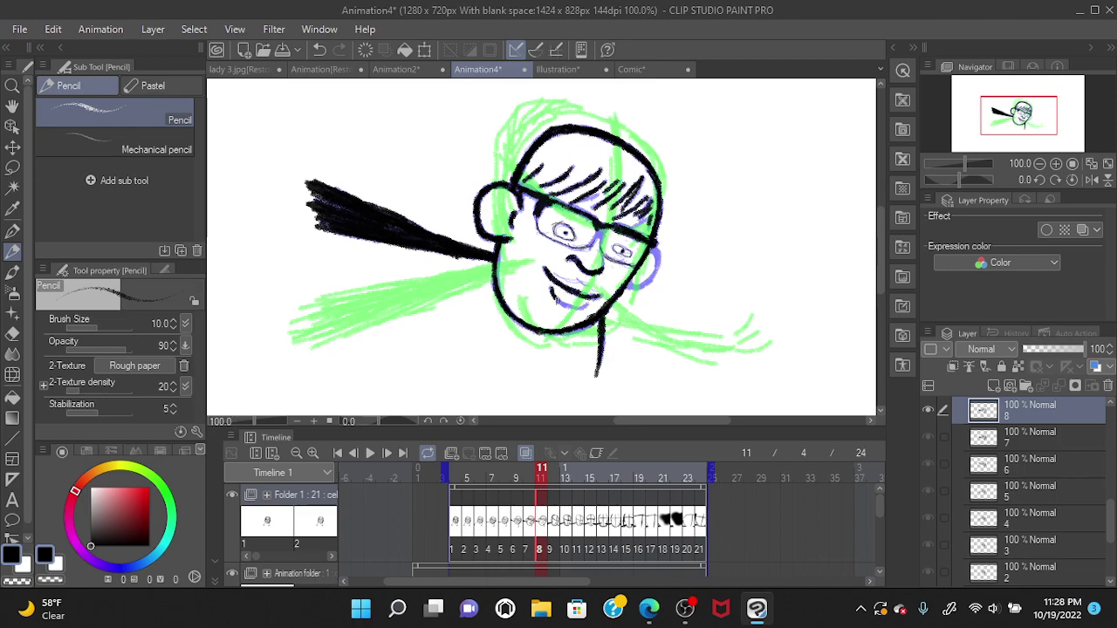
{"action": "left_click_drag", "start_coordinate": [559, 300], "coordinate": [578, 311]}
{"action": "left_click_drag", "start_coordinate": [646, 284], "coordinate": [655, 249]}
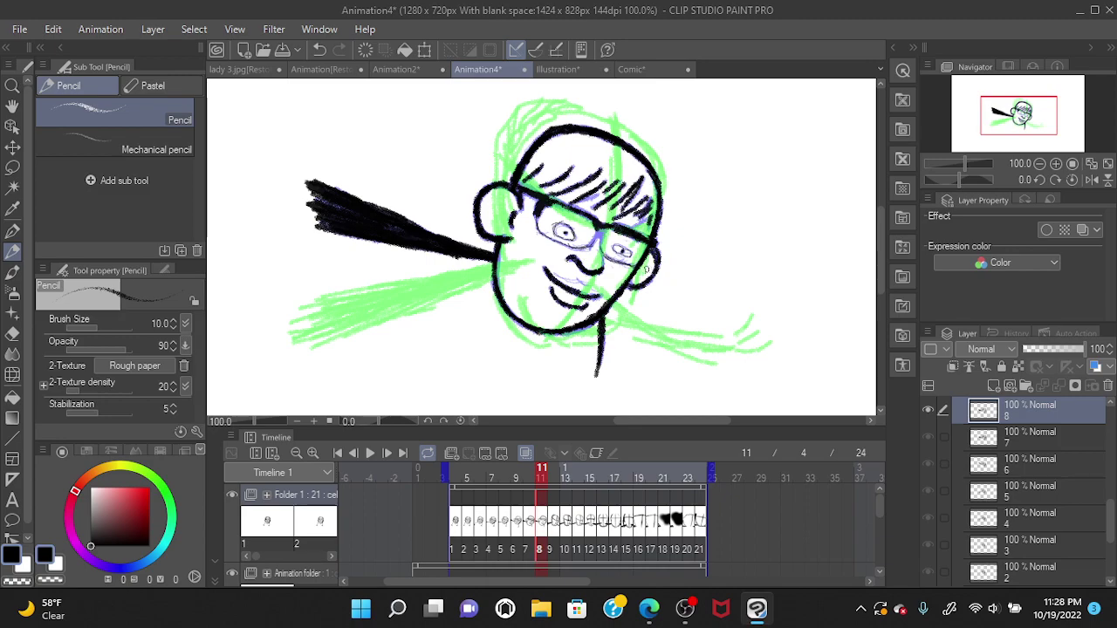
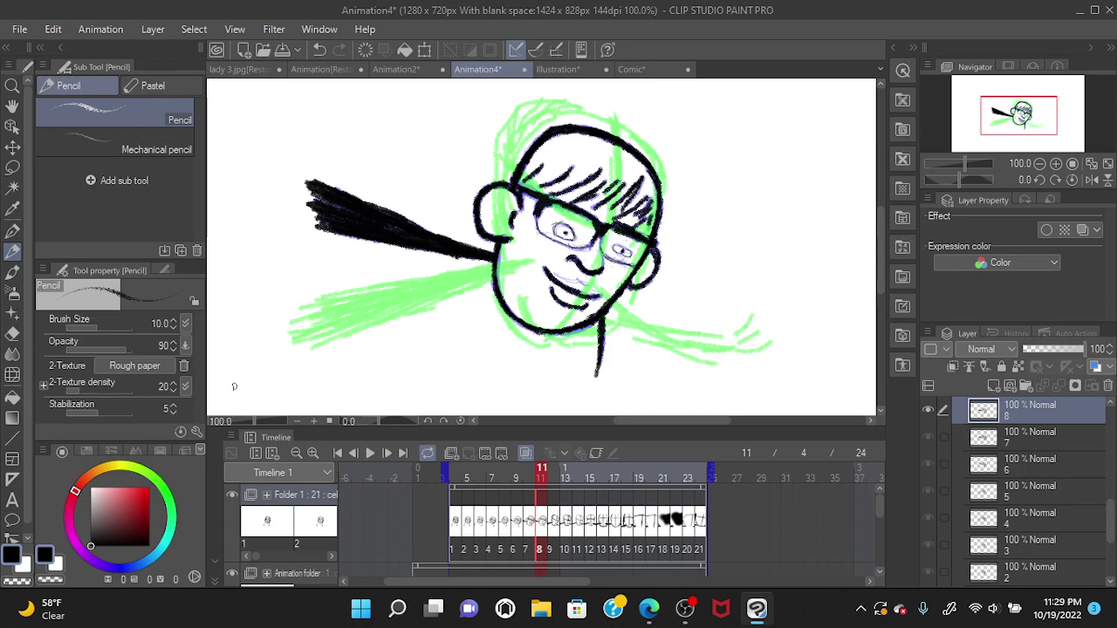
Step: Outline the larger glasses lens below its thick frame on cel 8 with the Mechanical pencil
{"action": "left_click", "coordinate": [138, 149]}
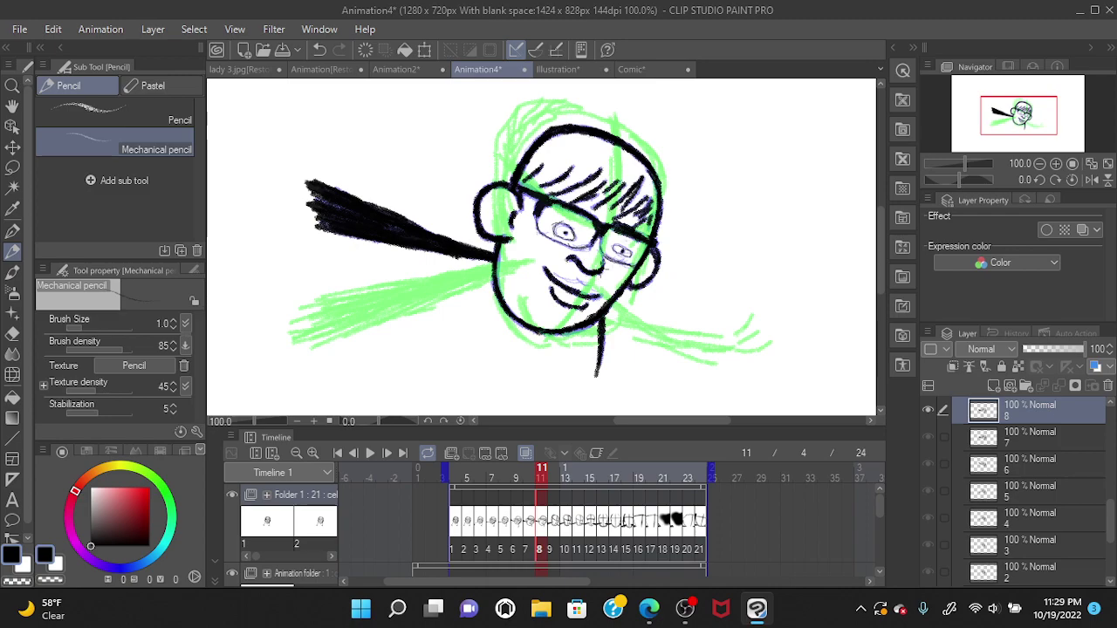
{"action": "mouse_move", "coordinate": [601, 242]}
{"action": "left_mouse_down"}
{"action": "mouse_move", "coordinate": [602, 263]}
{"action": "mouse_move", "coordinate": [545, 231]}
{"action": "left_mouse_up"}
{"action": "key", "text": "ctrl+z"}
{"action": "left_click_drag", "start_coordinate": [533, 216], "coordinate": [550, 232]}
Step: Draw the thin upper-lip line above the mouth on cel 8 with the Mechanical pencil, undoing and redoing strokes as needed
{"action": "left_click_drag", "start_coordinate": [571, 292], "coordinate": [590, 279]}
{"action": "key", "text": "ctrl+z"}
{"action": "left_click", "coordinate": [320, 49]}
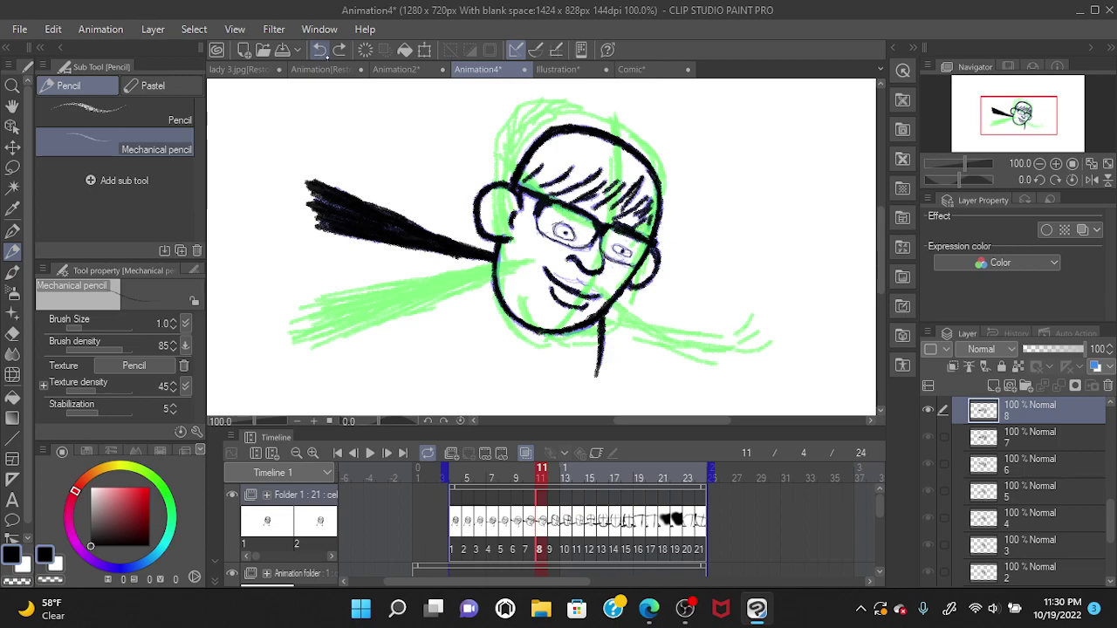
{"action": "left_click", "coordinate": [339, 49]}
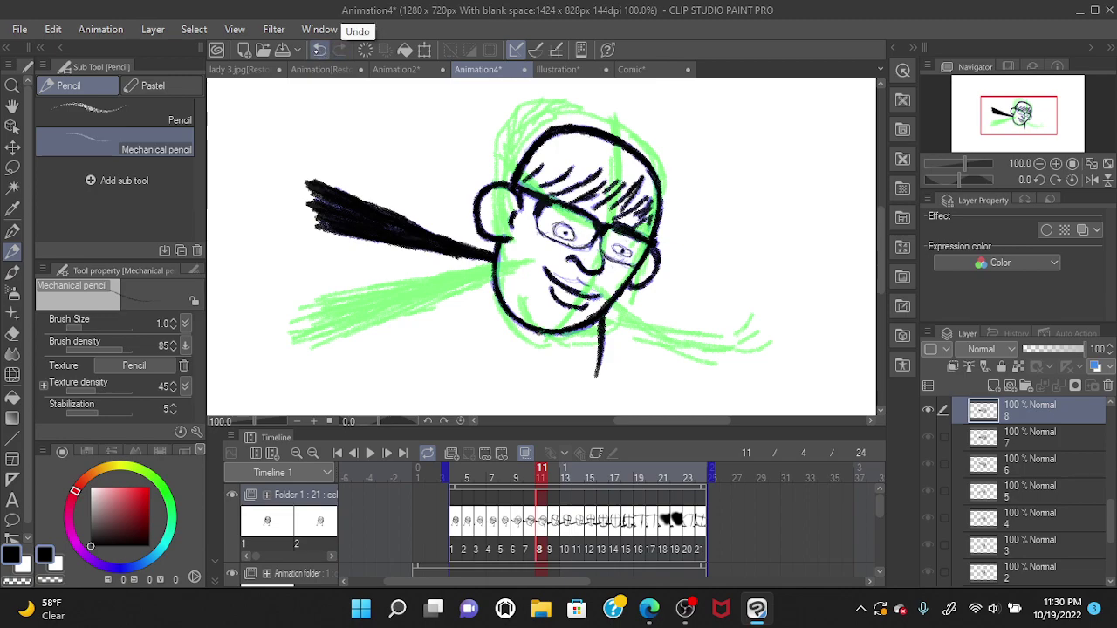
{"action": "left_click", "coordinate": [319, 50]}
{"action": "key", "text": "ctrl+z"}
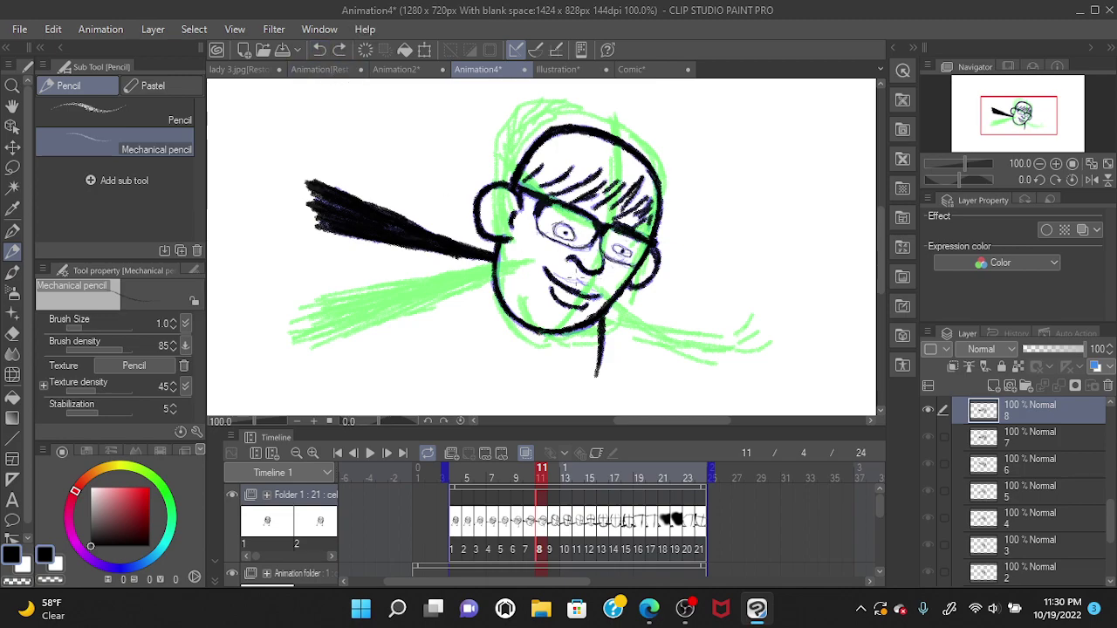
{"action": "key", "text": "ctrl+z"}
{"action": "left_click_drag", "start_coordinate": [590, 283], "coordinate": [602, 294]}
{"action": "left_click", "coordinate": [319, 50]}
{"action": "mouse_move", "coordinate": [590, 284]}
{"action": "left_mouse_down"}
{"action": "mouse_move", "coordinate": [601, 294]}
{"action": "mouse_move", "coordinate": [564, 280]}
{"action": "mouse_move", "coordinate": [579, 283]}
{"action": "left_mouse_up"}
Step: Go to cel 9 and erase the end of the dark arm overlapping the face with the Rough eraser
{"action": "left_click", "coordinate": [554, 468]}
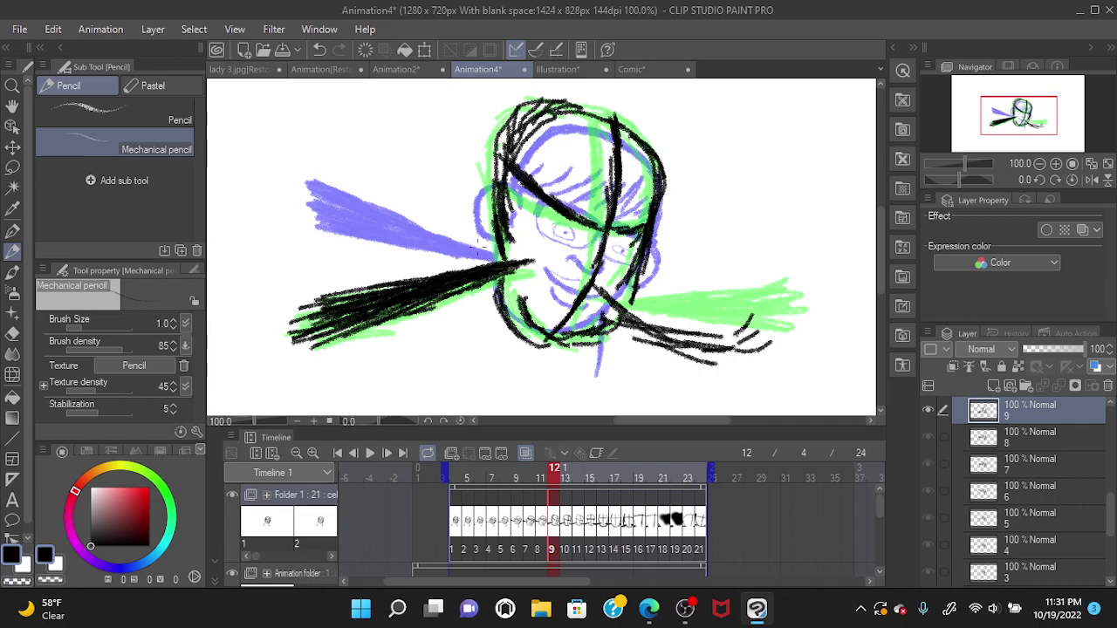
{"action": "left_click", "coordinate": [13, 334]}
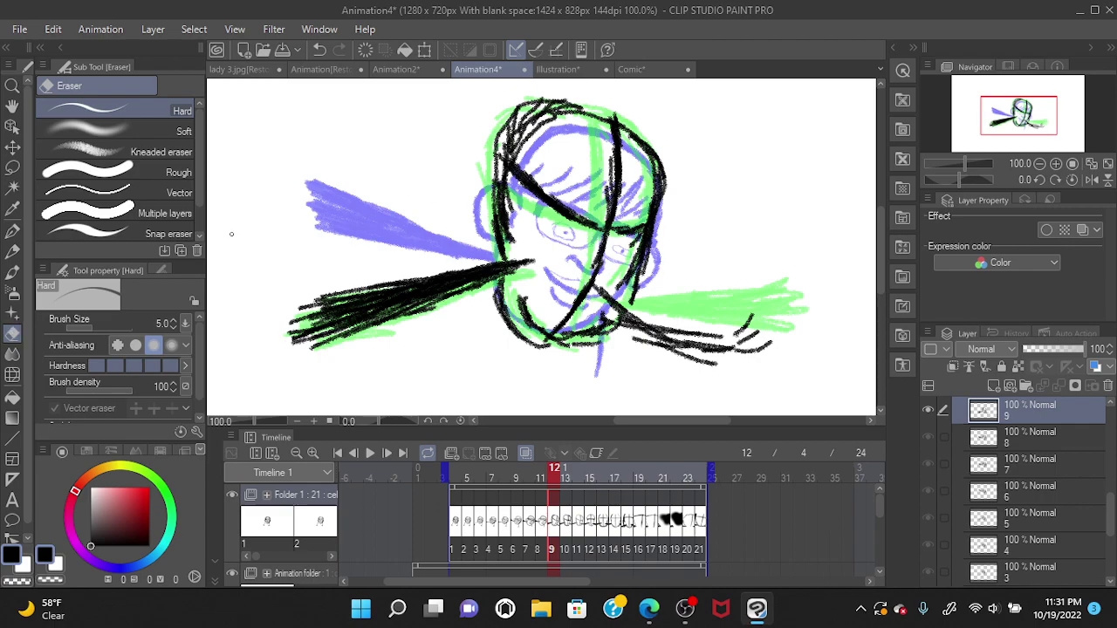
{"action": "left_click", "coordinate": [112, 171]}
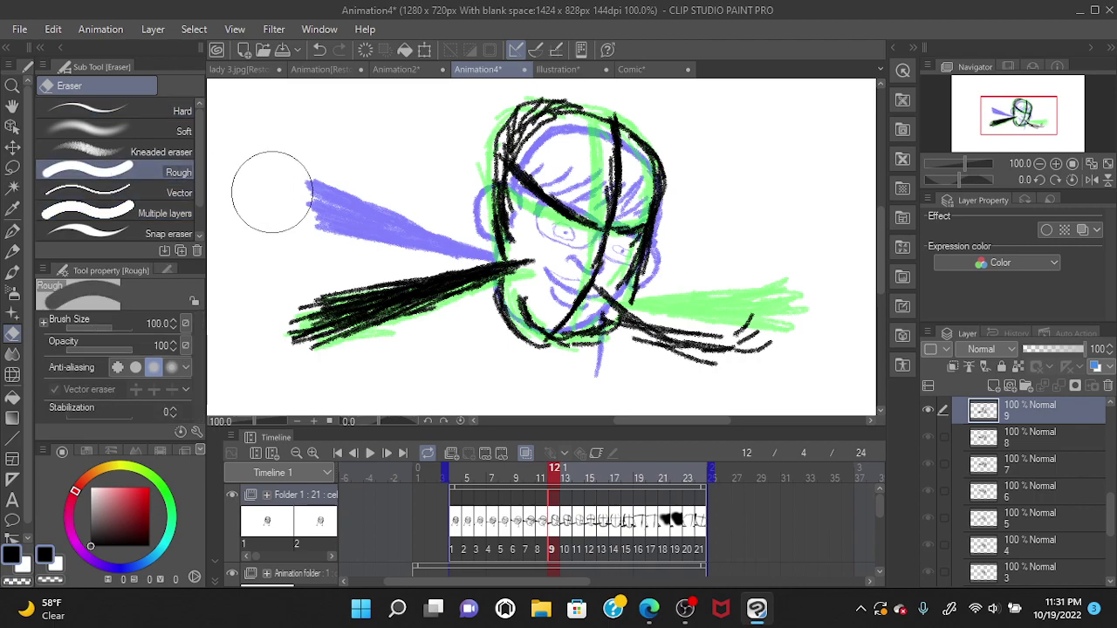
{"action": "mouse_move", "coordinate": [549, 251]}
{"action": "left_mouse_down"}
{"action": "mouse_move", "coordinate": [537, 262]}
{"action": "mouse_move", "coordinate": [568, 253]}
{"action": "mouse_move", "coordinate": [545, 266]}
{"action": "mouse_move", "coordinate": [559, 263]}
{"action": "left_mouse_up"}
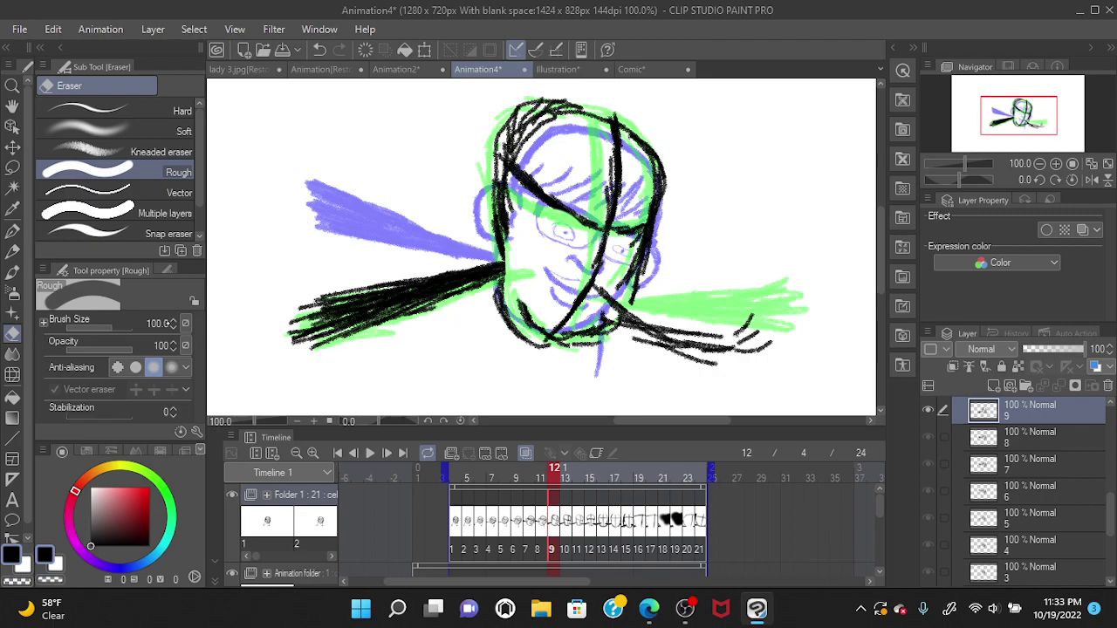
Step: Thicken the left side of the head outline on cel 9 up to the crown with the Pencil
{"action": "left_click", "coordinate": [12, 252]}
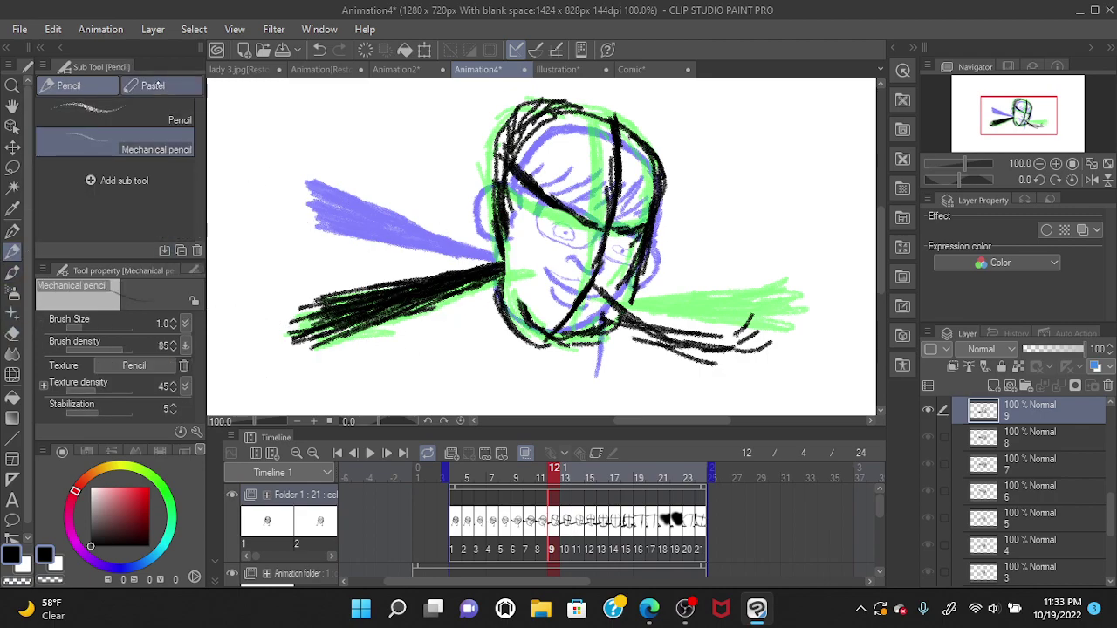
{"action": "left_click", "coordinate": [122, 112]}
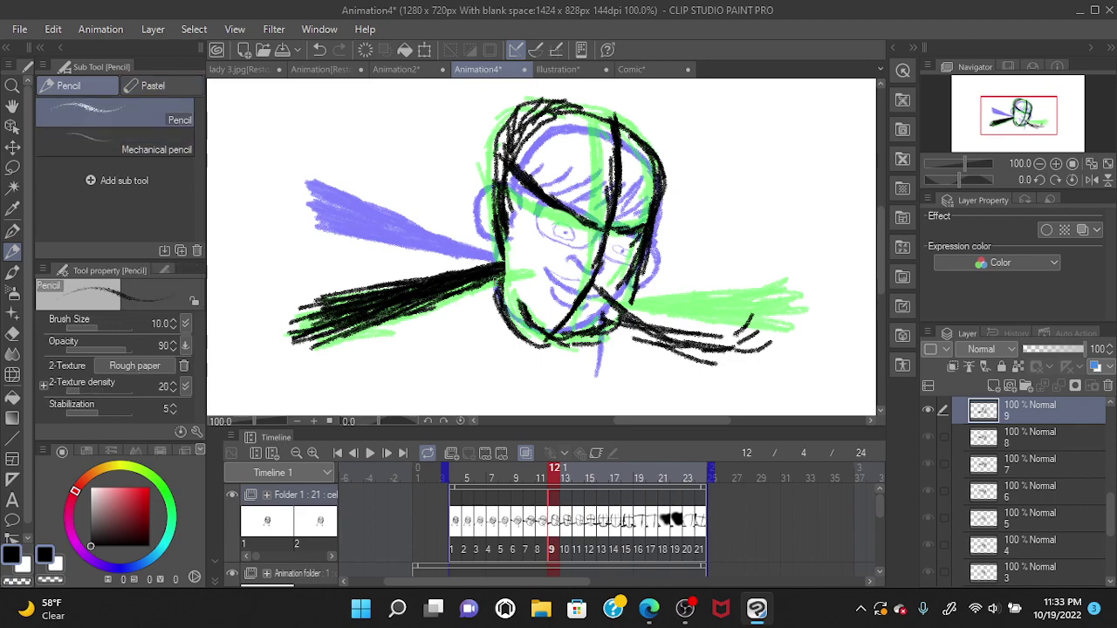
{"action": "mouse_move", "coordinate": [499, 273]}
{"action": "left_mouse_down"}
{"action": "mouse_move", "coordinate": [496, 234]}
{"action": "mouse_move", "coordinate": [501, 288]}
{"action": "mouse_move", "coordinate": [501, 140]}
{"action": "left_mouse_up"}
{"action": "mouse_move", "coordinate": [496, 180]}
{"action": "left_mouse_down"}
{"action": "mouse_move", "coordinate": [526, 102]}
{"action": "mouse_move", "coordinate": [498, 175]}
{"action": "mouse_move", "coordinate": [536, 112]}
{"action": "mouse_move", "coordinate": [494, 153]}
{"action": "mouse_move", "coordinate": [529, 103]}
{"action": "left_mouse_up"}
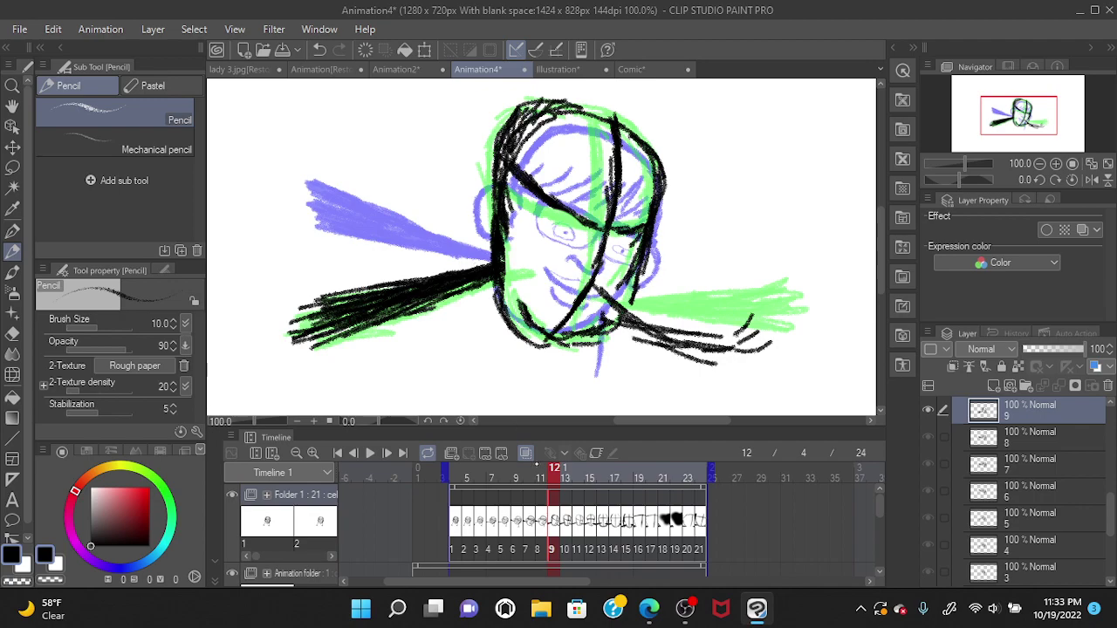
Step: Compare the head on cel 9 with the drawings on neighbouring cels 8 and 10, returning to cel 9
{"action": "left_click", "coordinate": [567, 523]}
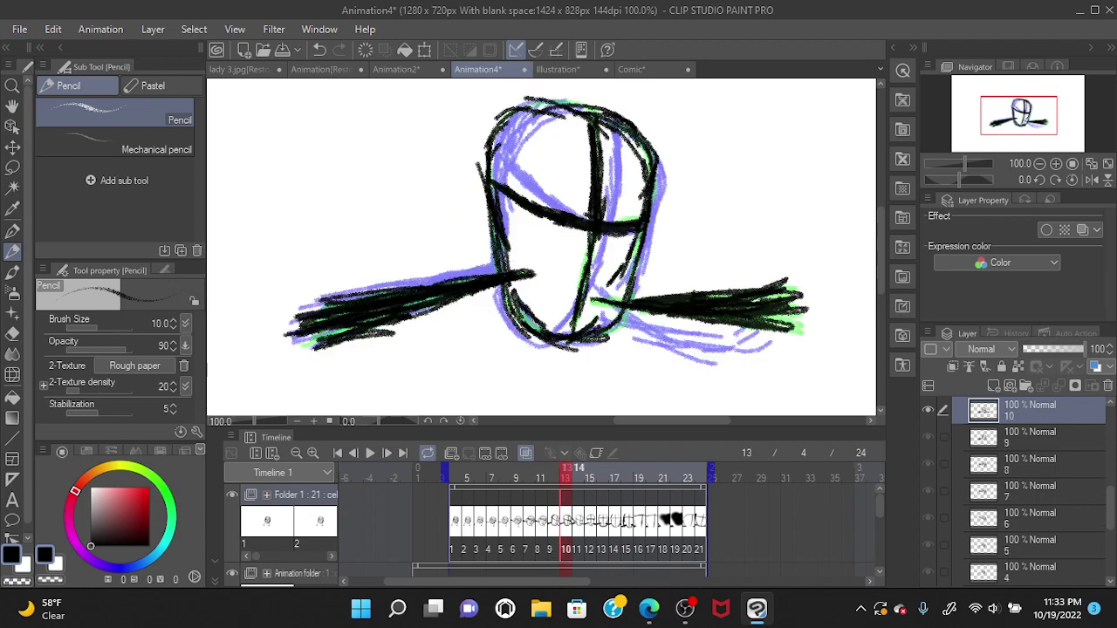
{"action": "left_click", "coordinate": [550, 524]}
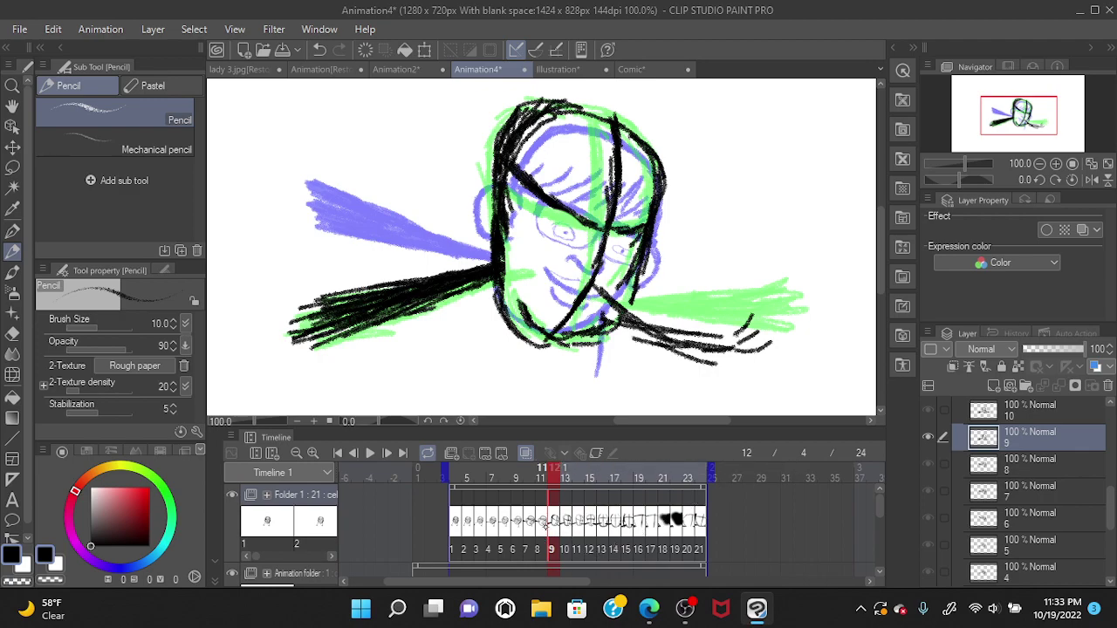
{"action": "left_click", "coordinate": [542, 527]}
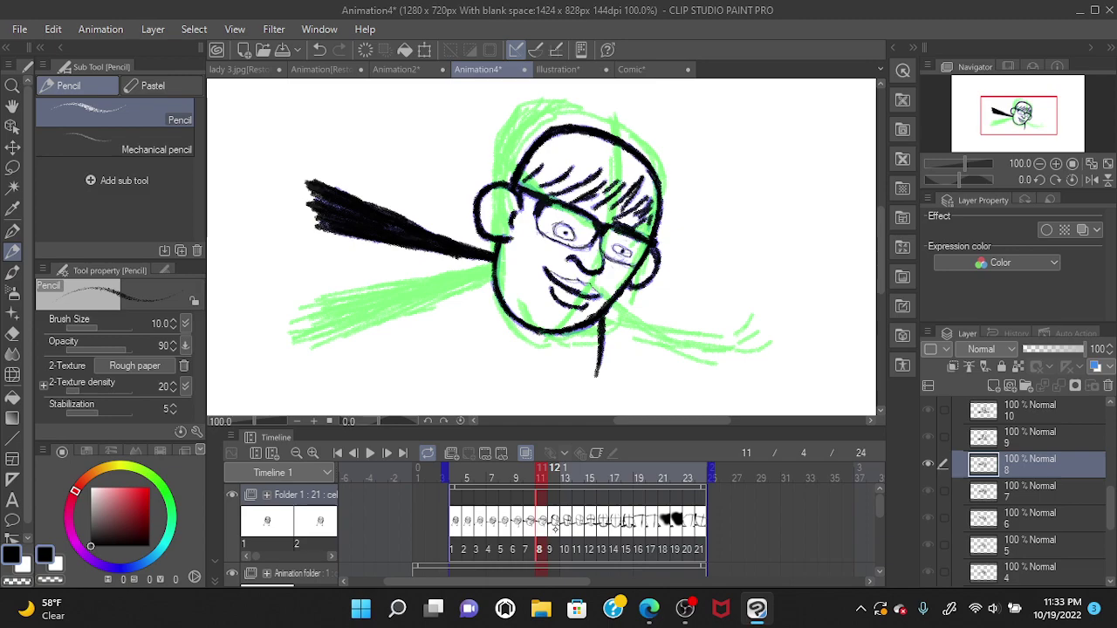
{"action": "left_click", "coordinate": [550, 527]}
{"action": "left_click", "coordinate": [566, 526]}
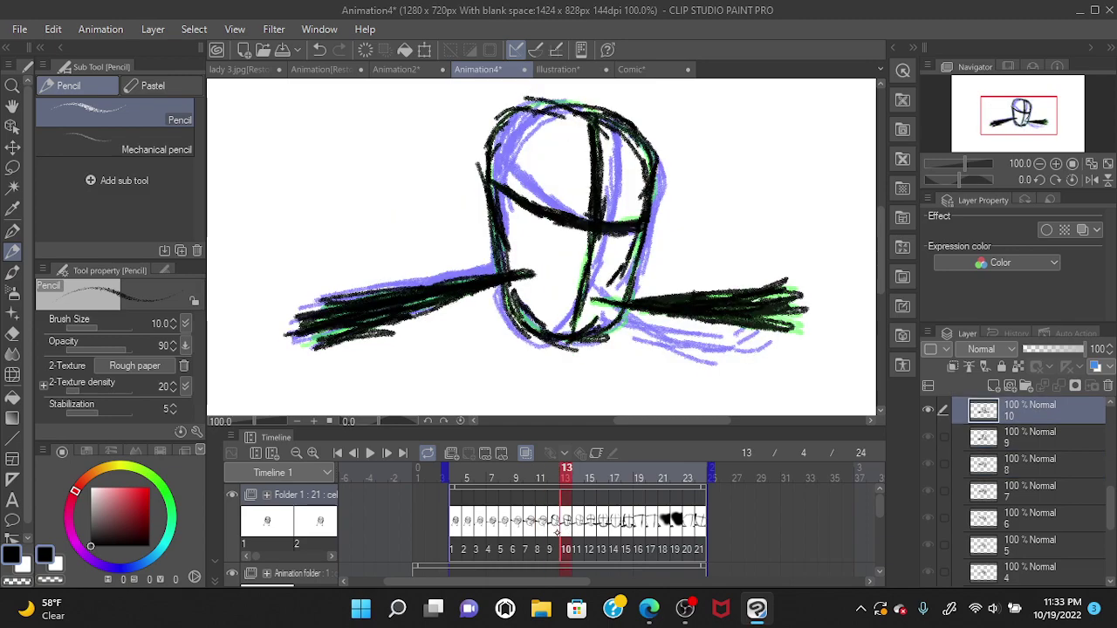
{"action": "left_click", "coordinate": [551, 527]}
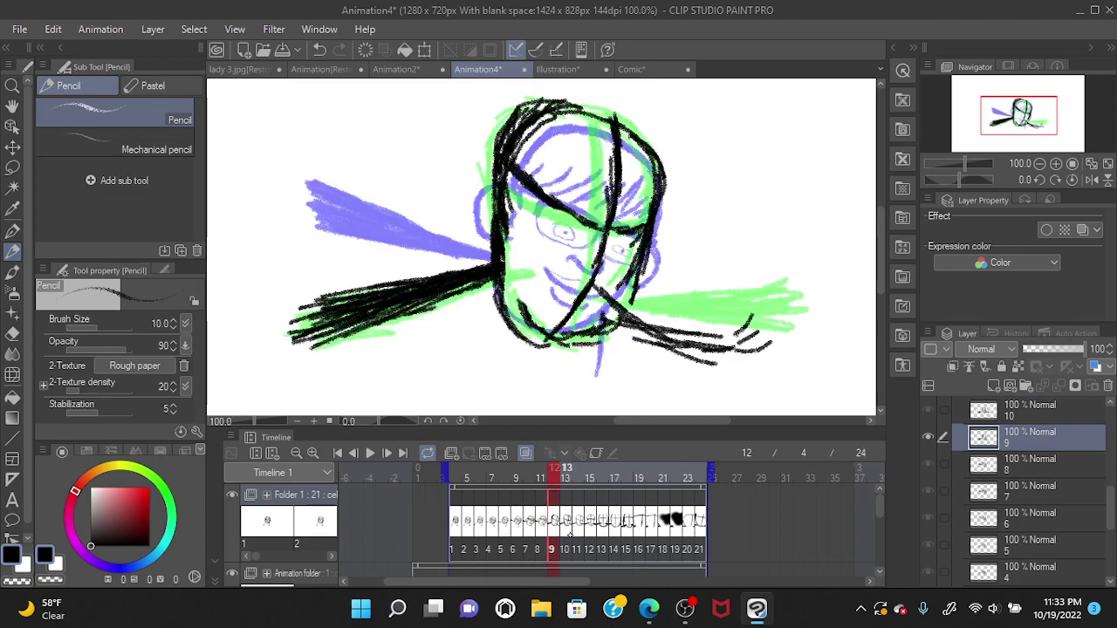
Step: Show the funny cat reference video layer behind the drawings
{"action": "scroll", "coordinate": [876, 538], "scroll_direction": "down", "scroll_amount": 2}
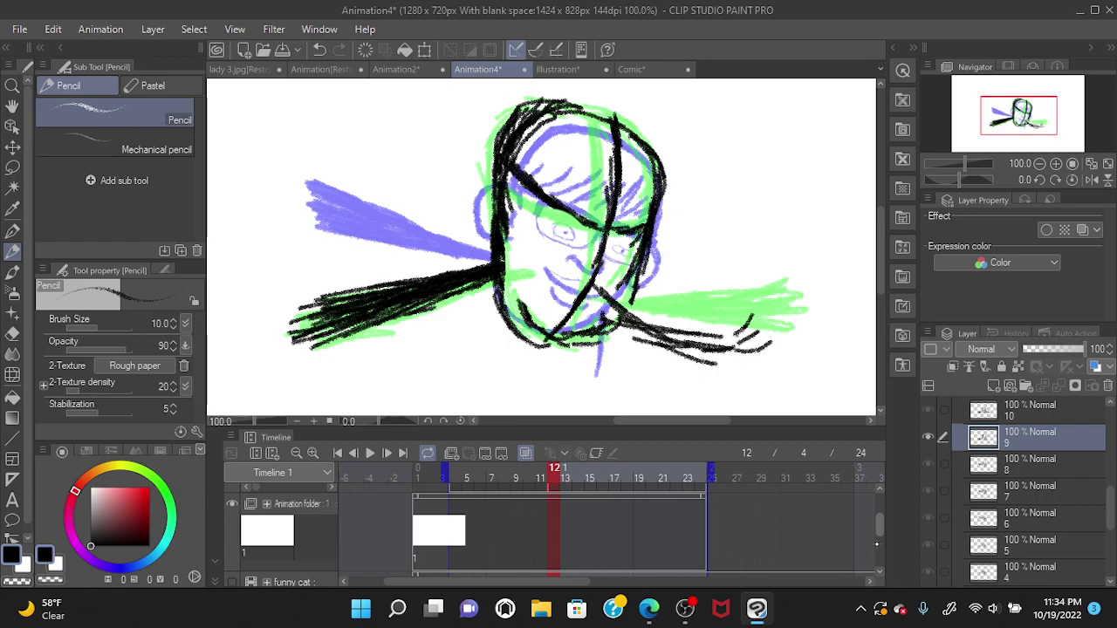
{"action": "scroll", "coordinate": [877, 537], "scroll_direction": "down", "scroll_amount": 1}
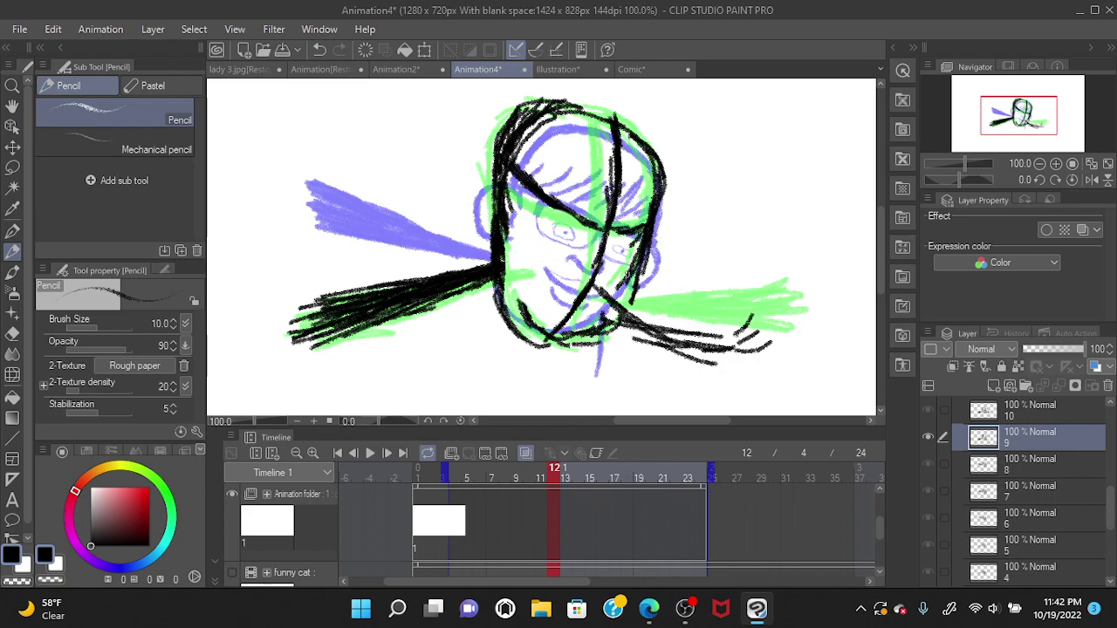
{"action": "scroll", "coordinate": [880, 528], "scroll_direction": "down", "scroll_amount": 2}
{"action": "scroll", "coordinate": [554, 533], "scroll_direction": "down", "scroll_amount": 1}
{"action": "scroll", "coordinate": [550, 533], "scroll_direction": "up", "scroll_amount": 2}
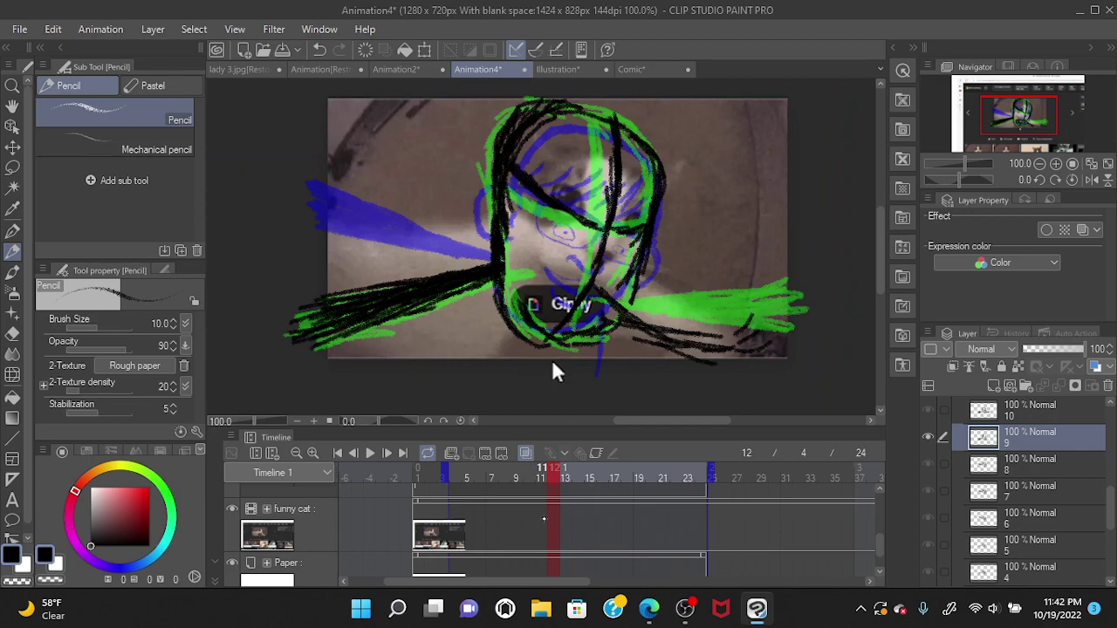
Step: Step back and forth through frames 9 to 12 to compare the cat's pose in the reference with the drawn heads
{"action": "key", "text": "ctrl+z"}
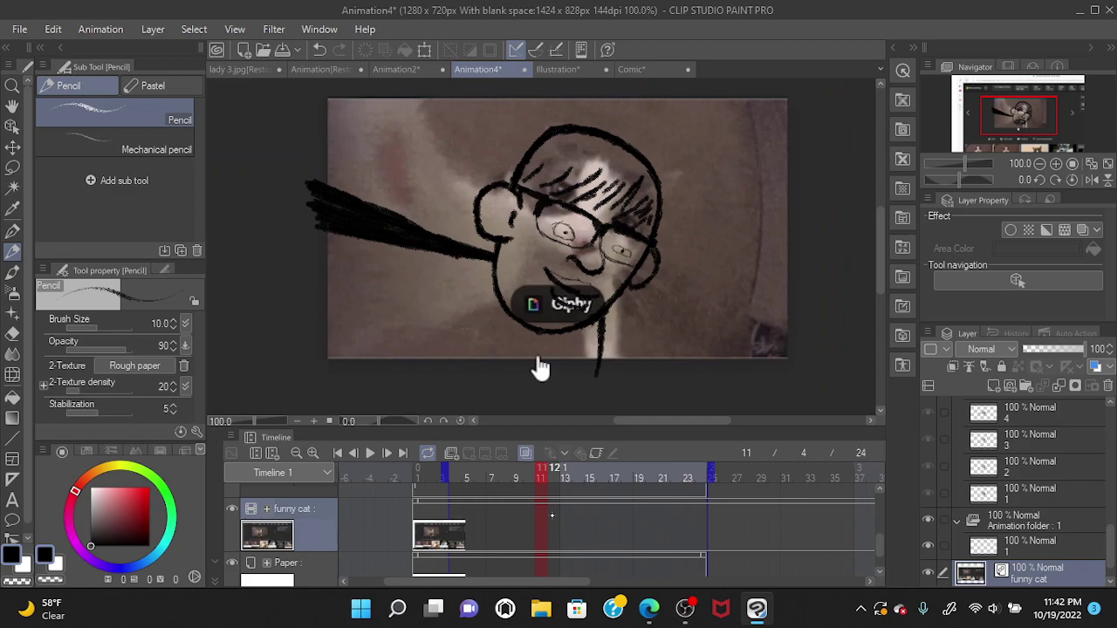
{"action": "key", "text": "ctrl+y"}
{"action": "left_click_drag", "start_coordinate": [540, 367], "coordinate": [433, 373]}
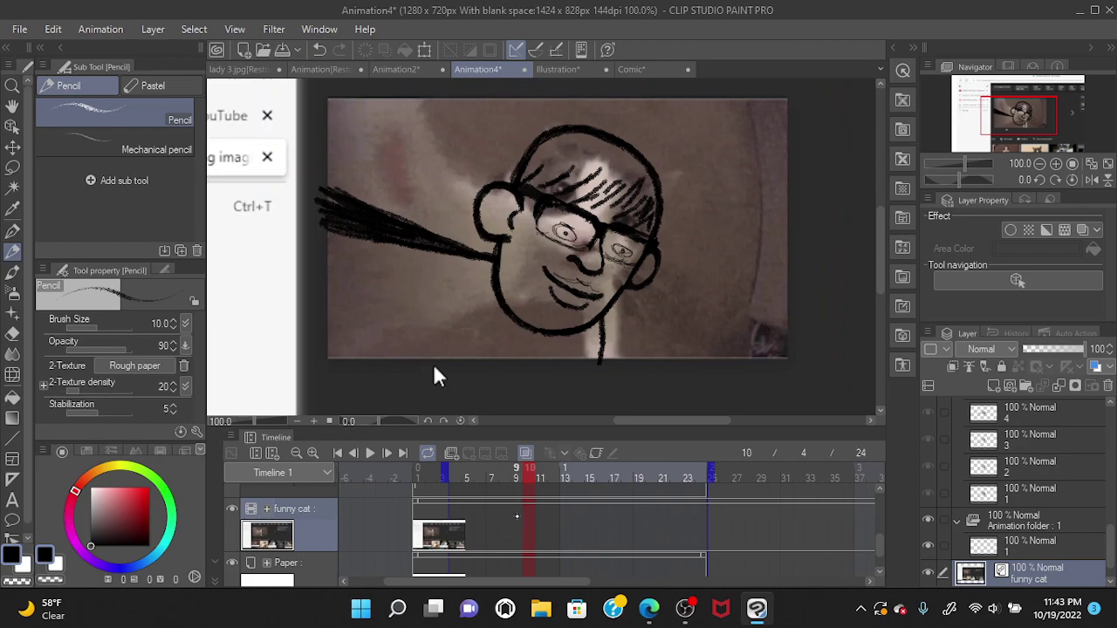
{"action": "left_click", "coordinate": [516, 517]}
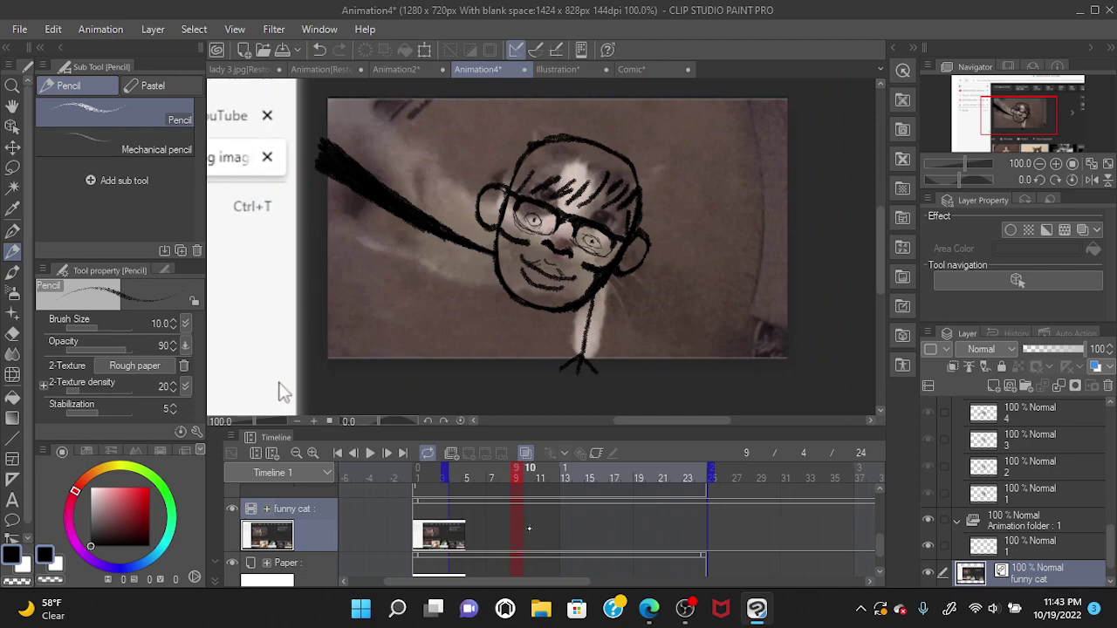
{"action": "left_click", "coordinate": [529, 528]}
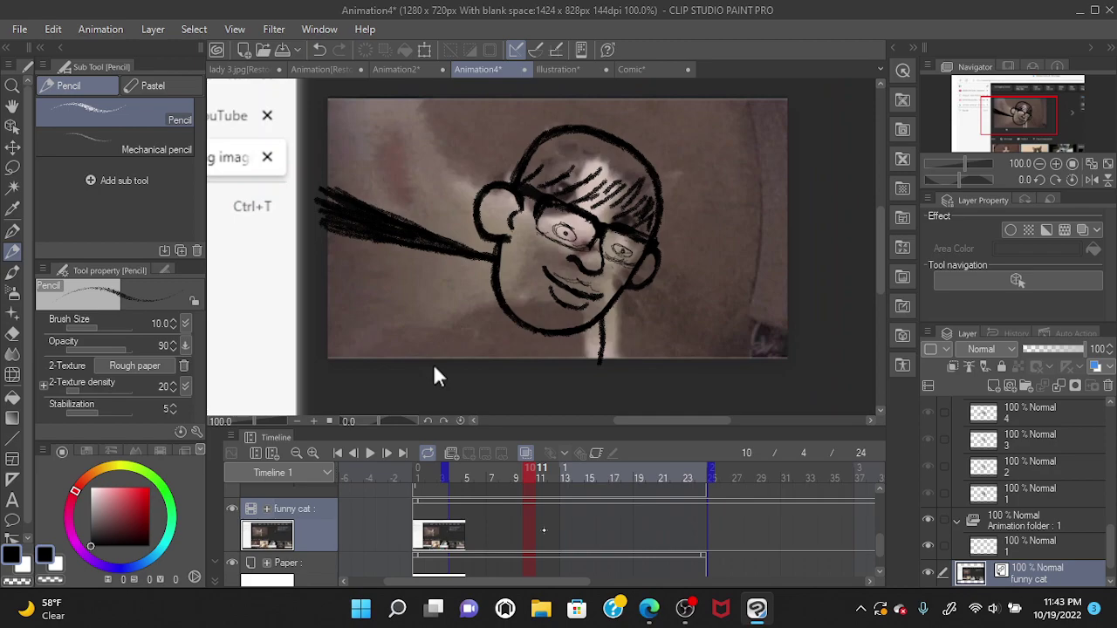
{"action": "key", "text": "Right"}
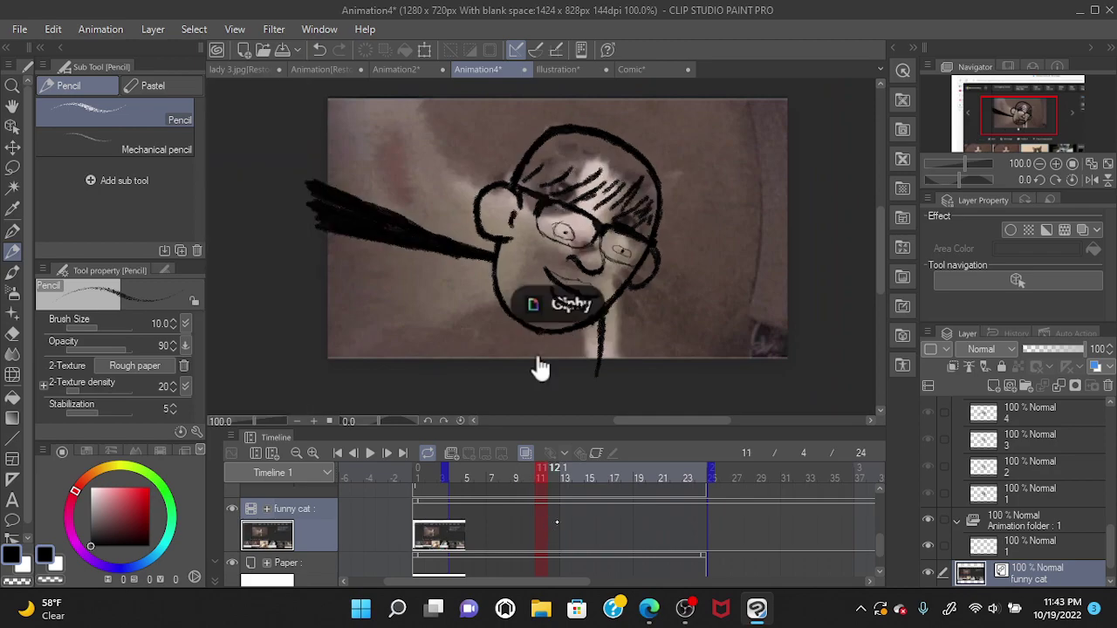
{"action": "key", "text": "Right"}
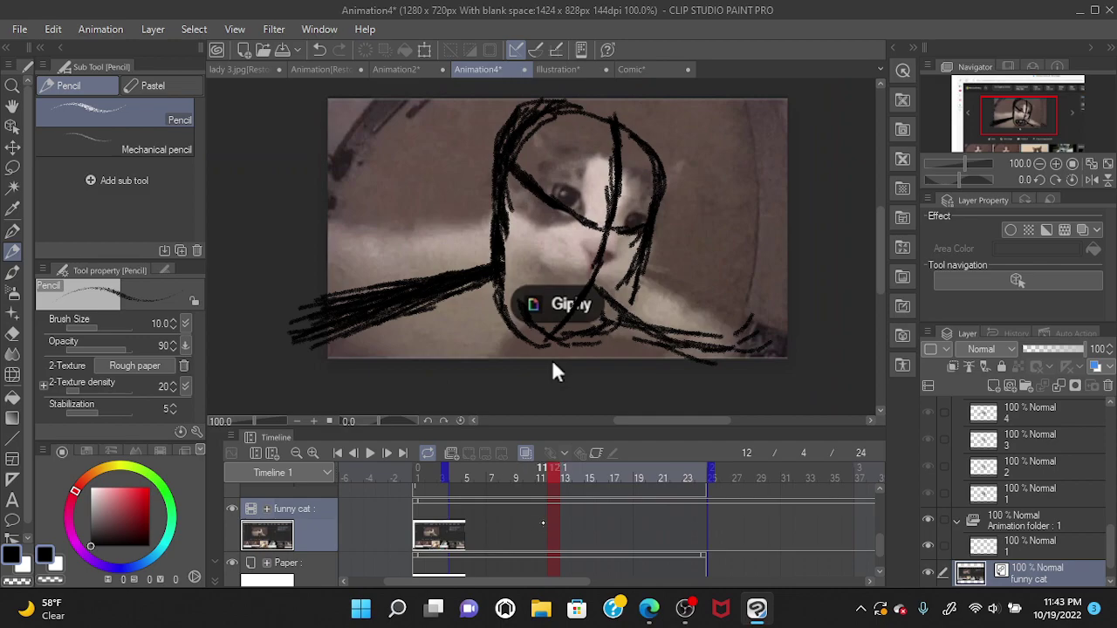
{"action": "key", "text": "Left"}
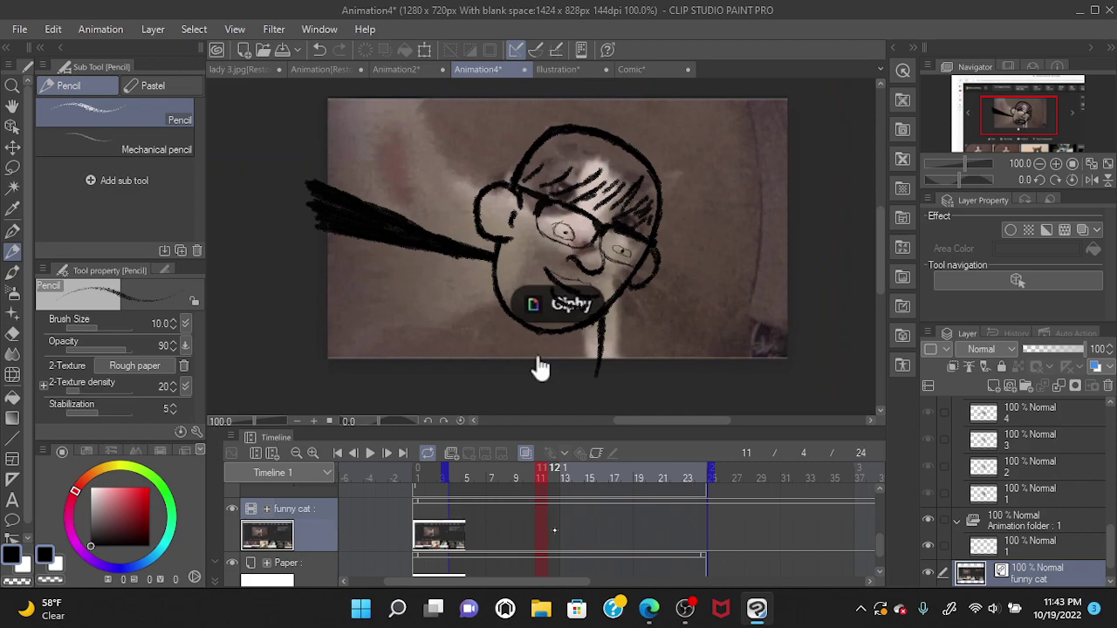
{"action": "key", "text": "Right"}
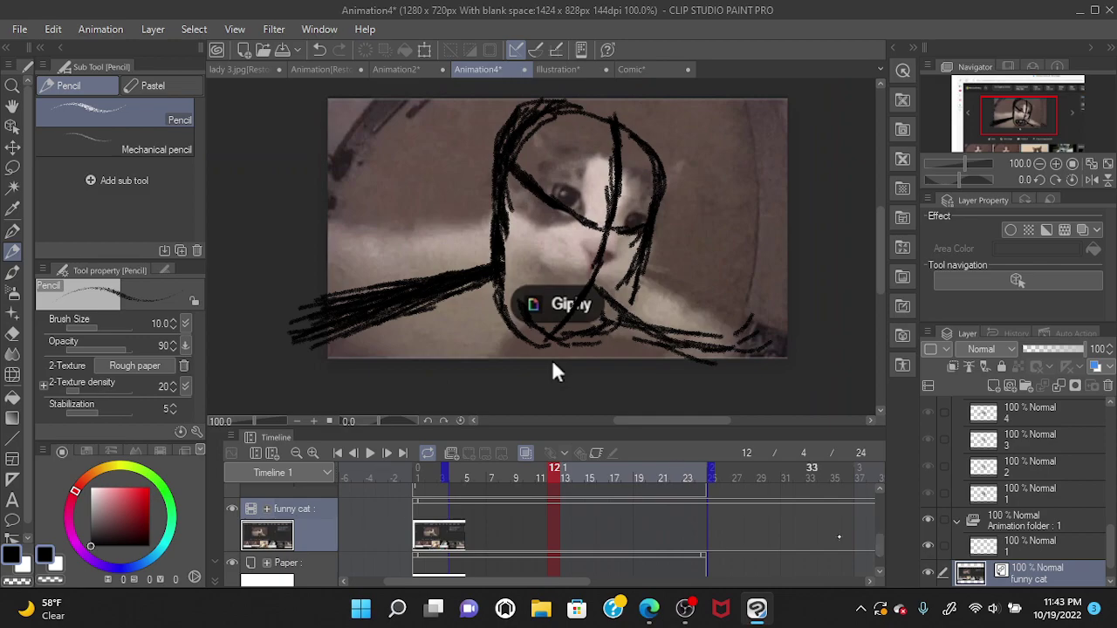
Step: Hide the funny cat reference layer and return to cel 9 on frame 12
{"action": "scroll", "coordinate": [882, 532], "scroll_direction": "up", "scroll_amount": 1}
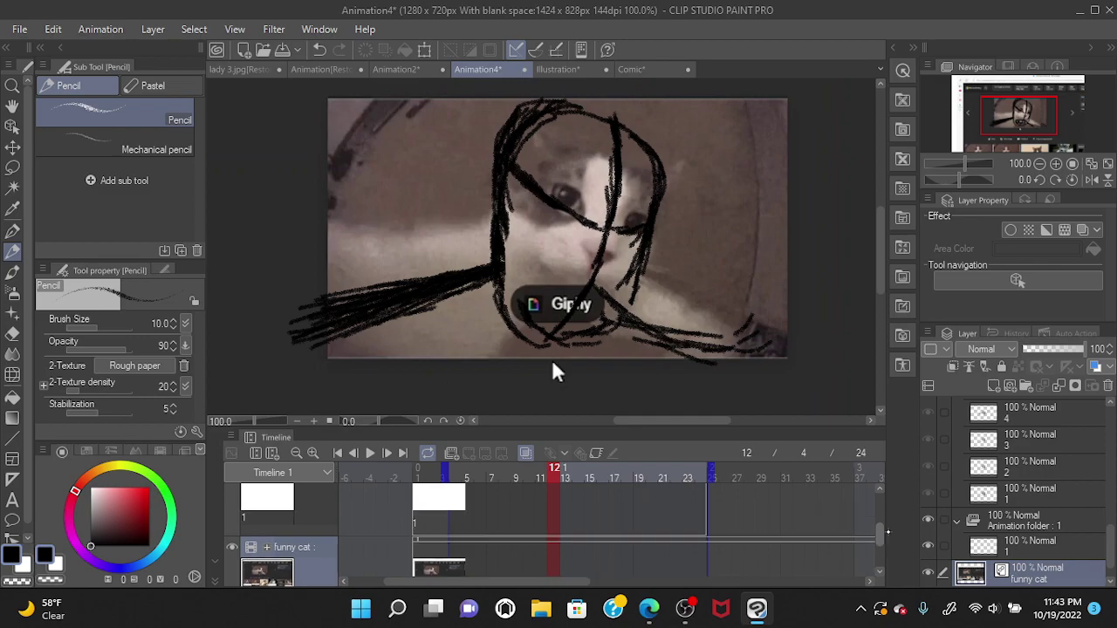
{"action": "scroll", "coordinate": [882, 537], "scroll_direction": "up", "scroll_amount": 1}
{"action": "scroll", "coordinate": [880, 533], "scroll_direction": "down", "scroll_amount": 1}
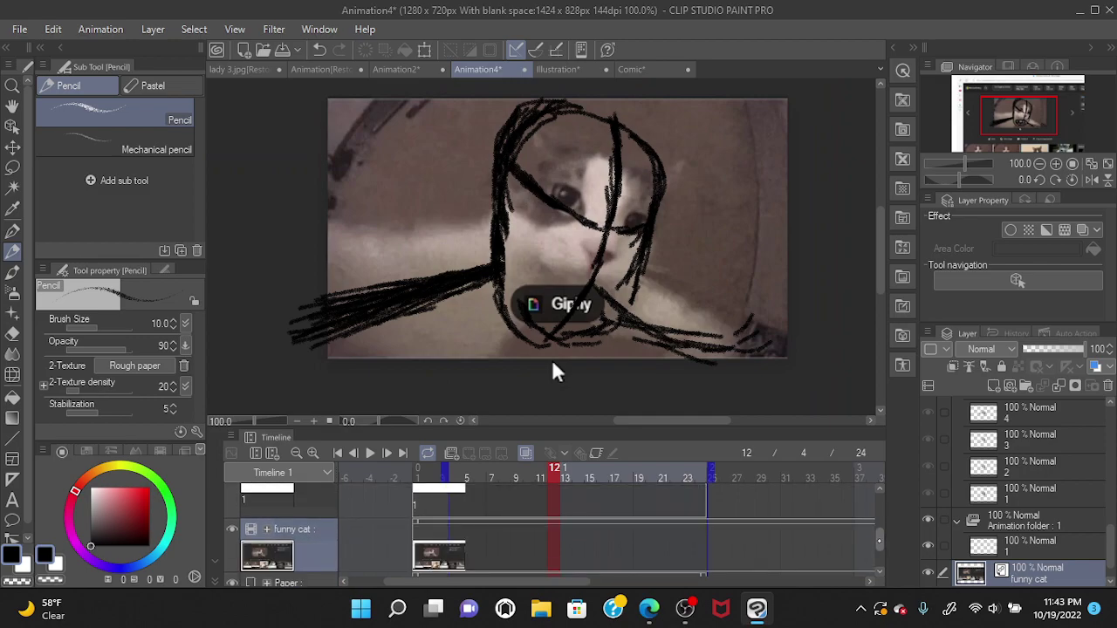
{"action": "scroll", "coordinate": [880, 533], "scroll_direction": "down", "scroll_amount": 1}
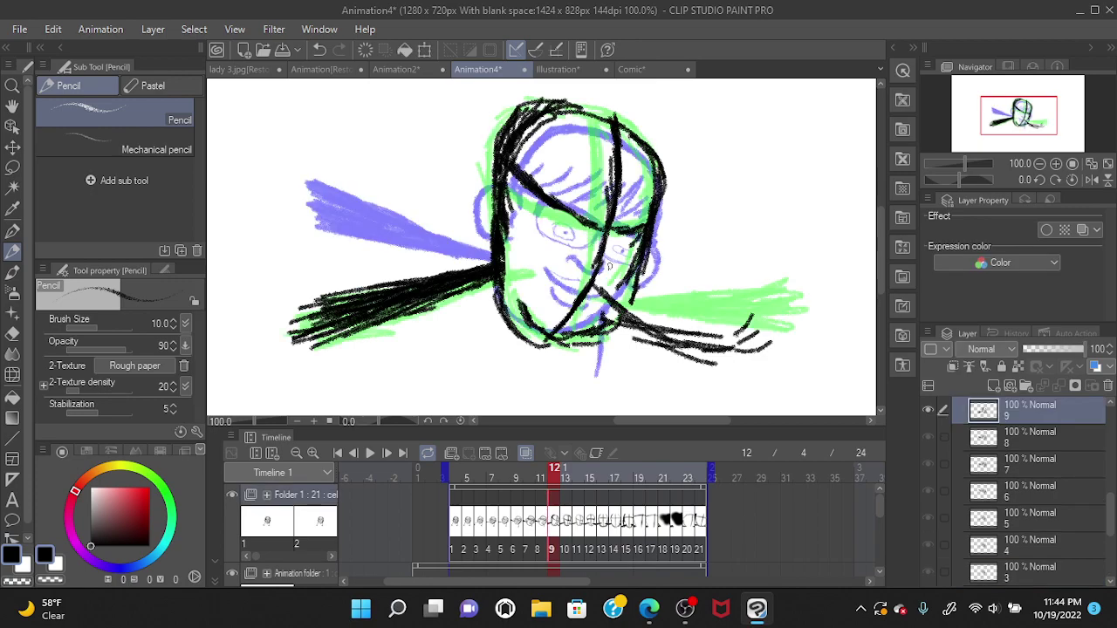
Step: Draw the nose on cel 9 with the Pencil, undoing unwanted strokes, and darken the cheek edge on the right side of the face
{"action": "mouse_move", "coordinate": [611, 253]}
{"action": "left_mouse_down"}
{"action": "mouse_move", "coordinate": [597, 285]}
{"action": "mouse_move", "coordinate": [568, 272]}
{"action": "mouse_move", "coordinate": [635, 268]}
{"action": "mouse_move", "coordinate": [648, 254]}
{"action": "mouse_move", "coordinate": [637, 287]}
{"action": "left_mouse_up"}
{"action": "key", "text": "ctrl+z"}
{"action": "key", "text": "ctrl+z"}
{"action": "key", "text": "ctrl+z"}
{"action": "key", "text": "ctrl+z"}
{"action": "left_click_drag", "start_coordinate": [649, 244], "coordinate": [627, 293]}
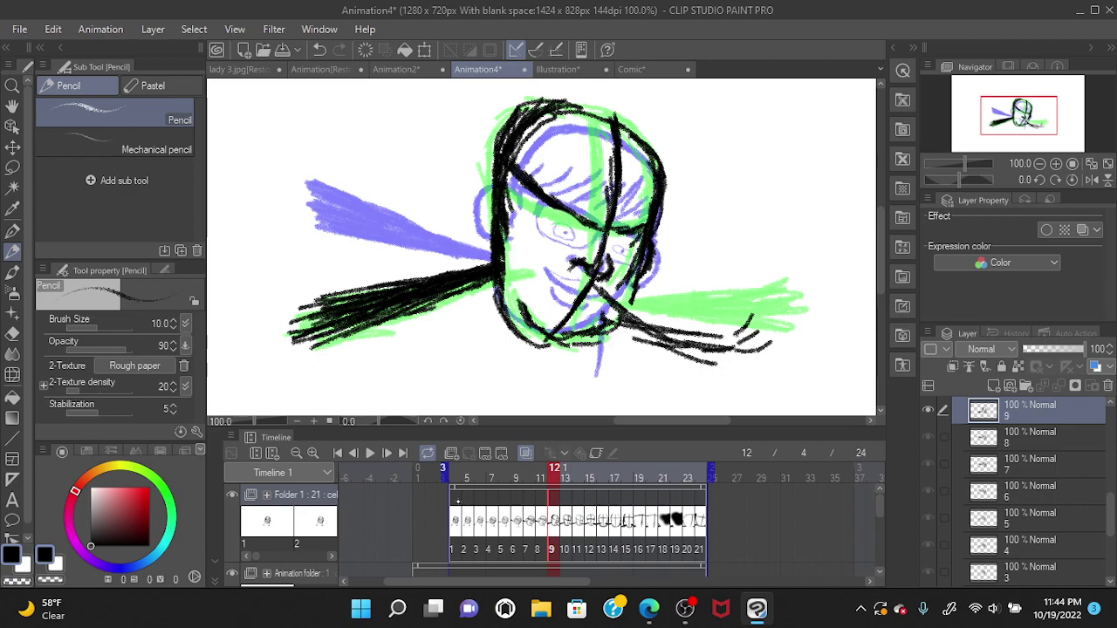
Step: Check frames 11 and 12 against the funny cat reference, hide the reference, and compare cel 8 with cel 9
{"action": "left_click_drag", "start_coordinate": [878, 490], "coordinate": [873, 548]}
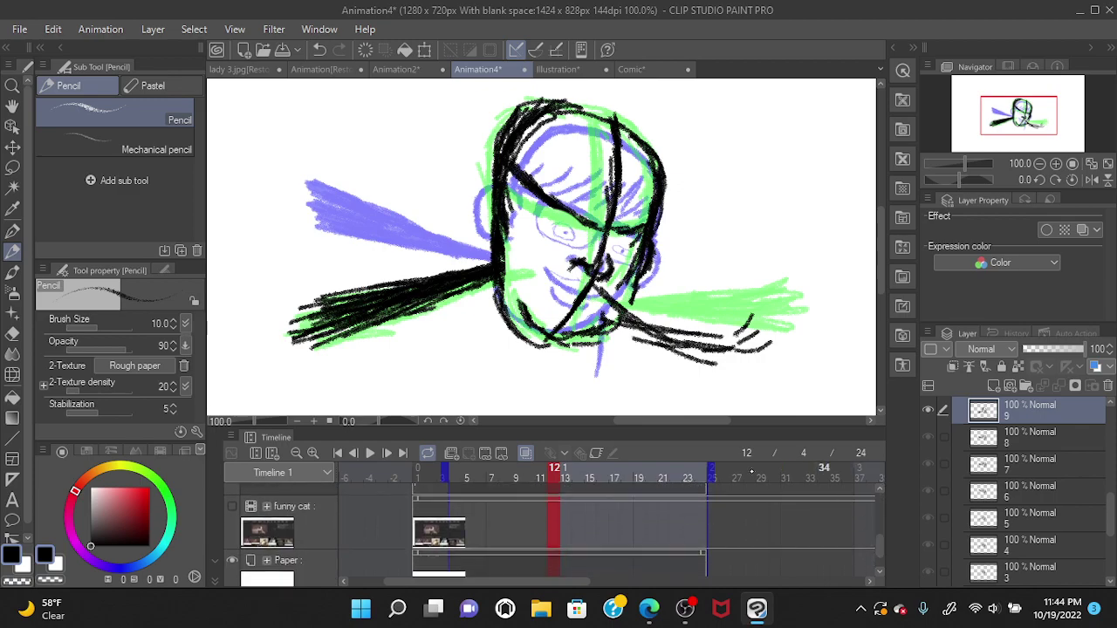
{"action": "left_click", "coordinate": [232, 506]}
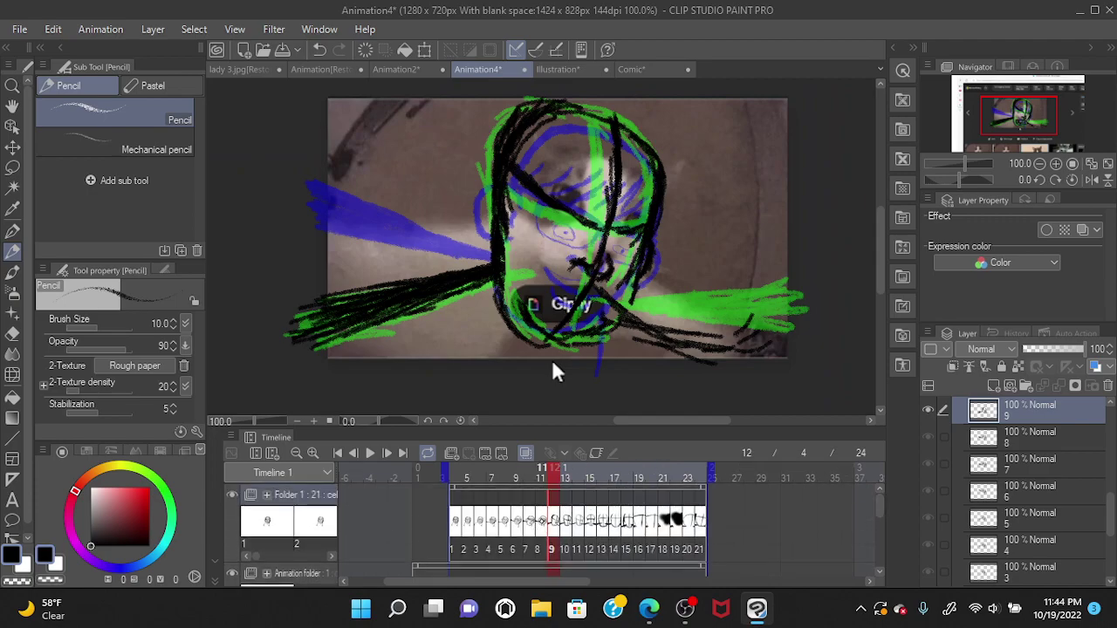
{"action": "key", "text": "comma"}
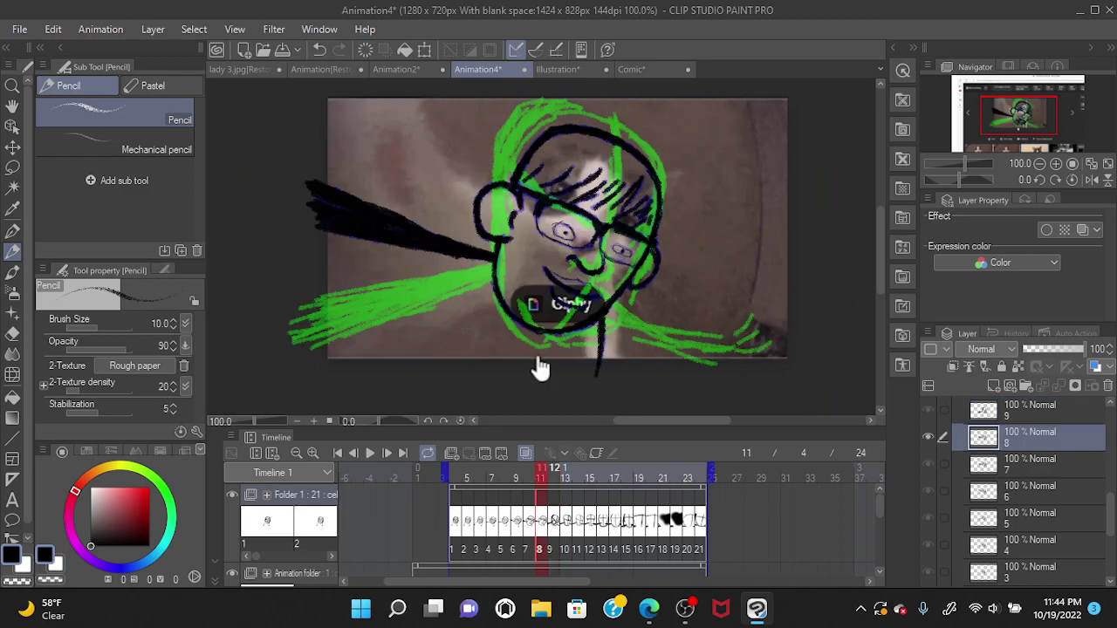
{"action": "key", "text": "period"}
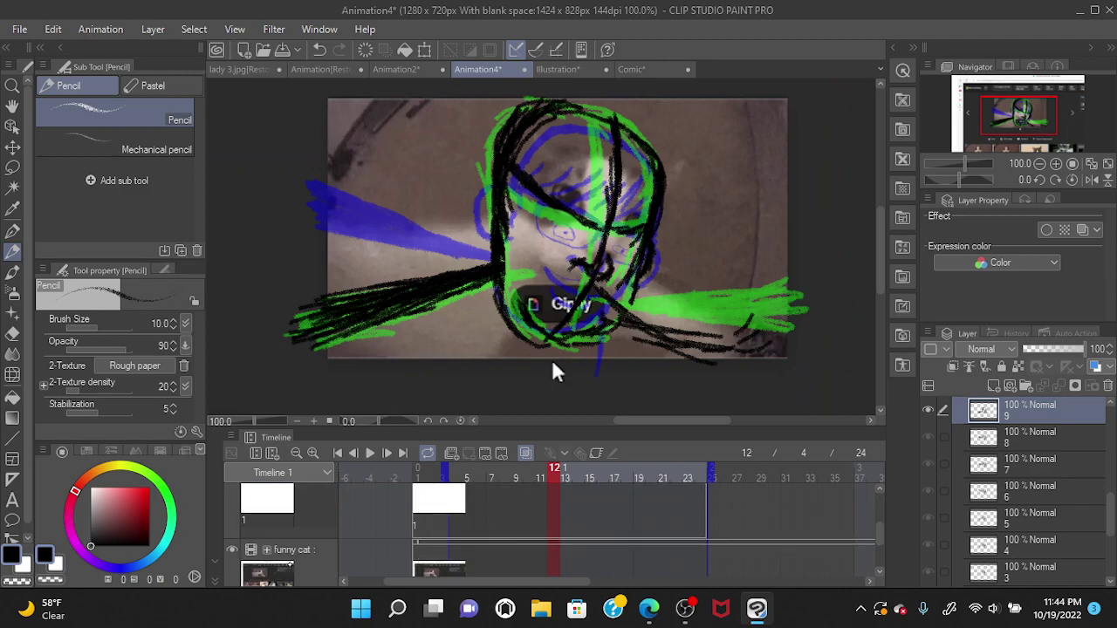
{"action": "left_click", "coordinate": [231, 550]}
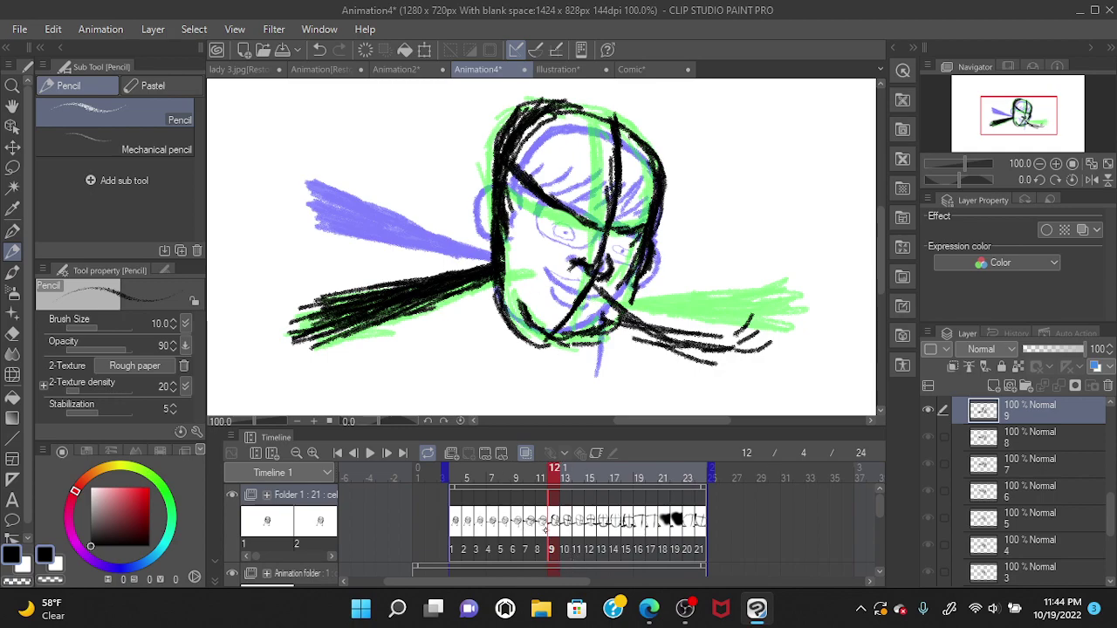
{"action": "left_click", "coordinate": [541, 521]}
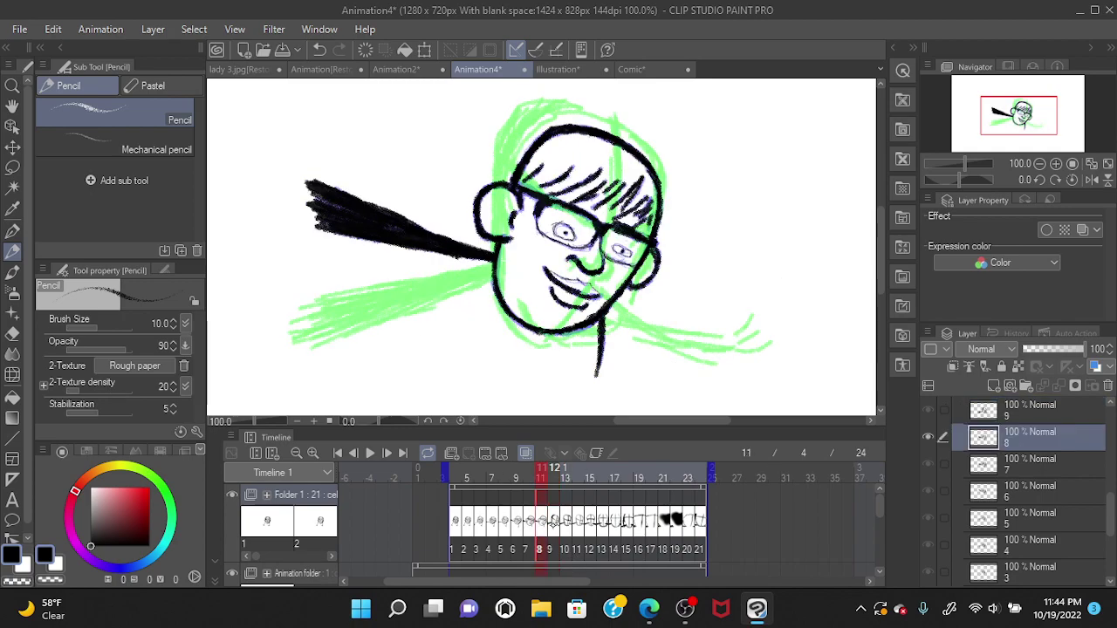
{"action": "left_click", "coordinate": [552, 522]}
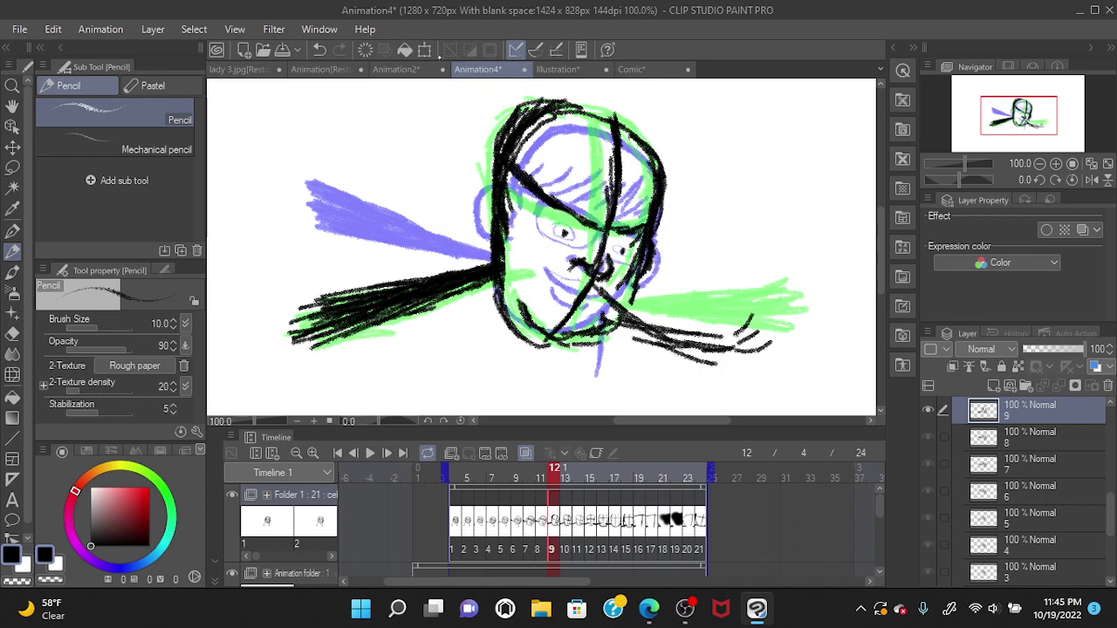
Step: Undo the last pupil mark on cel 9, thicken the head outline along its right side and crown, and check it against cel 10
{"action": "left_click", "coordinate": [319, 50]}
{"action": "left_click_drag", "start_coordinate": [655, 249], "coordinate": [664, 186]}
{"action": "mouse_move", "coordinate": [655, 242]}
{"action": "left_mouse_down"}
{"action": "mouse_move", "coordinate": [664, 157]}
{"action": "mouse_move", "coordinate": [615, 133]}
{"action": "mouse_move", "coordinate": [618, 122]}
{"action": "mouse_move", "coordinate": [550, 106]}
{"action": "mouse_move", "coordinate": [583, 110]}
{"action": "left_mouse_up"}
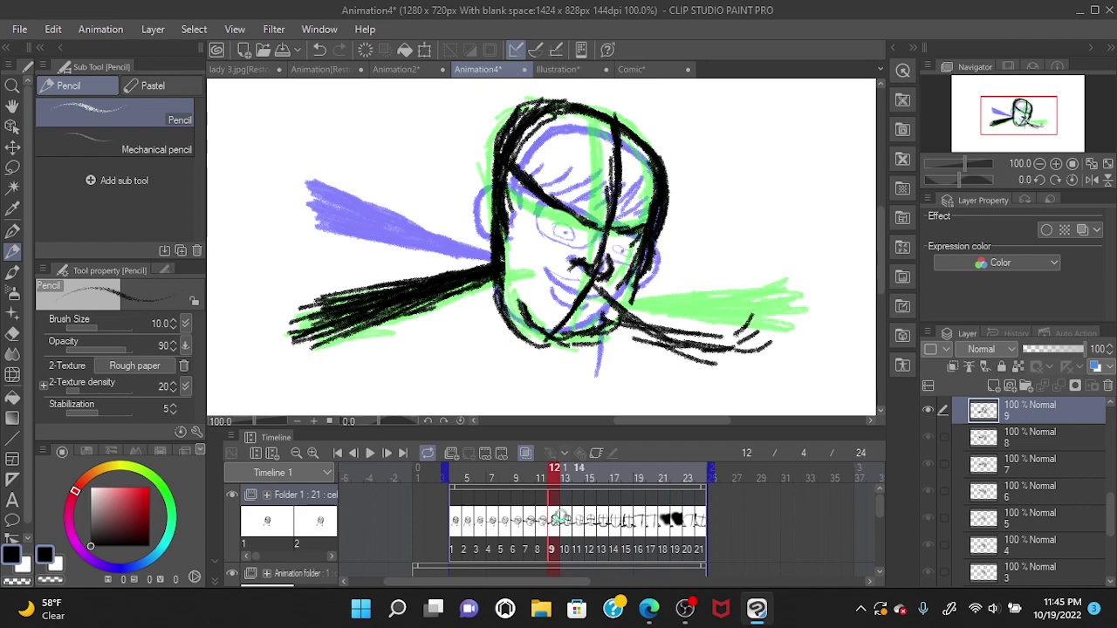
{"action": "left_click", "coordinate": [569, 520]}
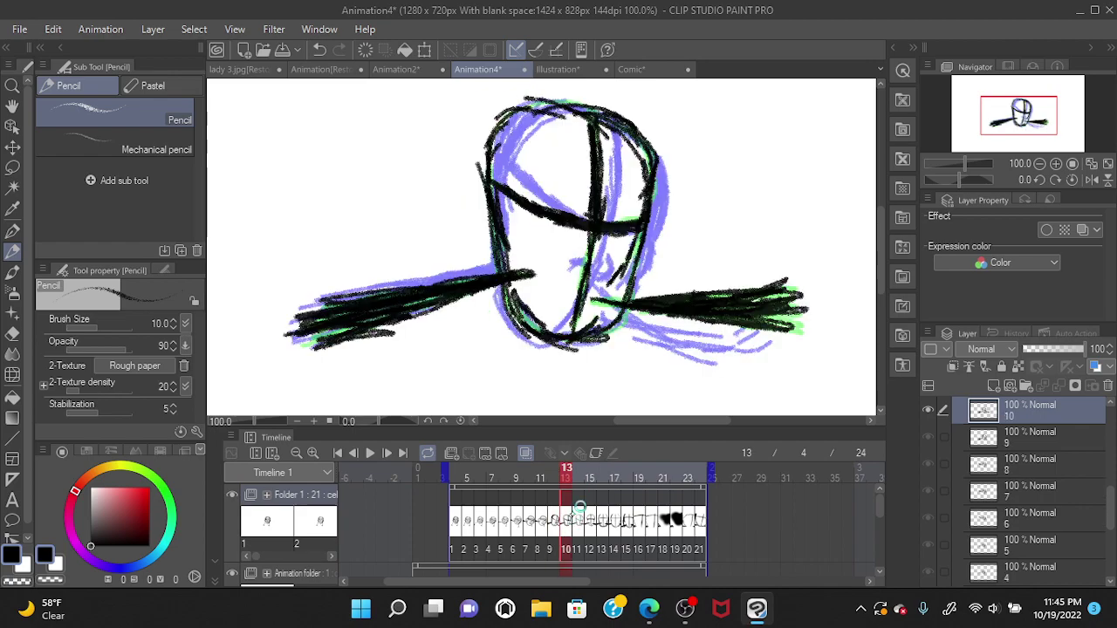
{"action": "left_click", "coordinate": [553, 520]}
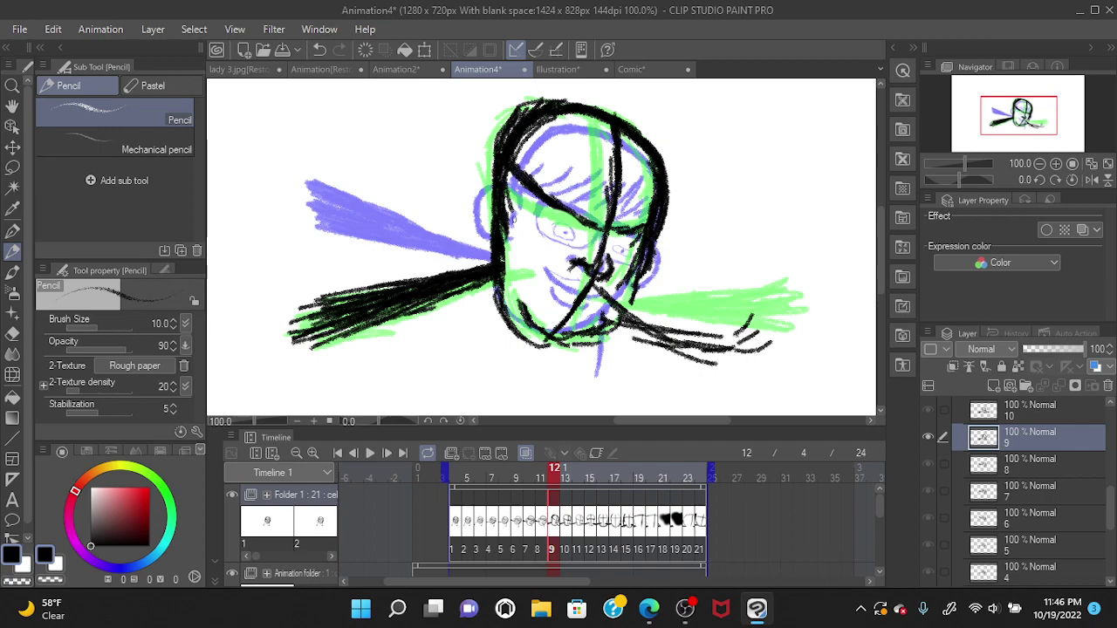
Step: Thicken the left side, jaw and chin of the head outline on cel 9 with the Pencil, undoing the stray chin stroke
{"action": "left_click_drag", "start_coordinate": [494, 186], "coordinate": [494, 242]}
{"action": "left_click_drag", "start_coordinate": [491, 250], "coordinate": [502, 166]}
{"action": "mouse_move", "coordinate": [501, 277]}
{"action": "left_mouse_down"}
{"action": "mouse_move", "coordinate": [519, 337]}
{"action": "mouse_move", "coordinate": [559, 358]}
{"action": "left_mouse_up"}
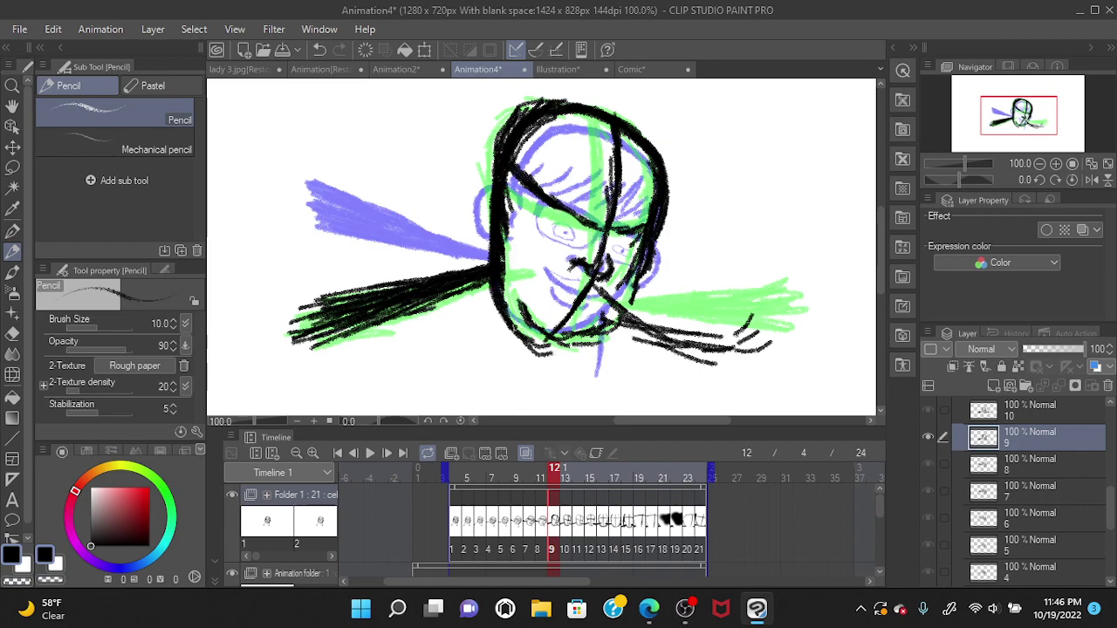
{"action": "left_click", "coordinate": [320, 49]}
{"action": "left_click_drag", "start_coordinate": [521, 334], "coordinate": [544, 345]}
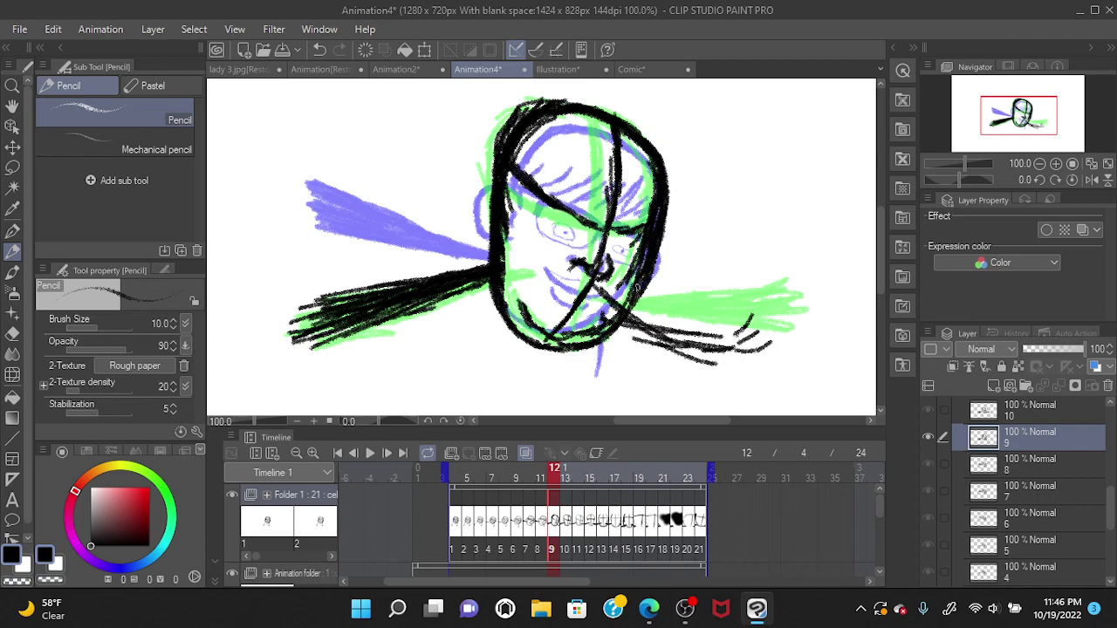
Step: Undo the most recent outline strokes on cel 9 and rework the lower cheek edge on the right side of the face
{"action": "left_click", "coordinate": [320, 49]}
{"action": "left_click", "coordinate": [319, 50]}
{"action": "left_click", "coordinate": [319, 50]}
{"action": "left_click", "coordinate": [319, 49]}
{"action": "left_click", "coordinate": [320, 50]}
{"action": "left_click", "coordinate": [320, 50]}
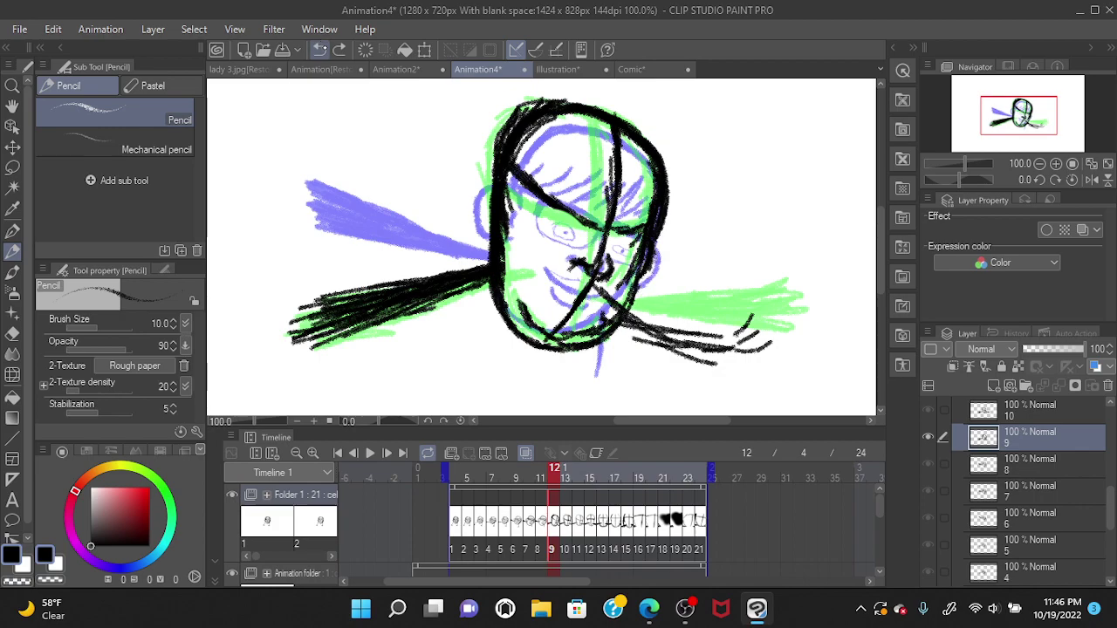
{"action": "left_click", "coordinate": [320, 50]}
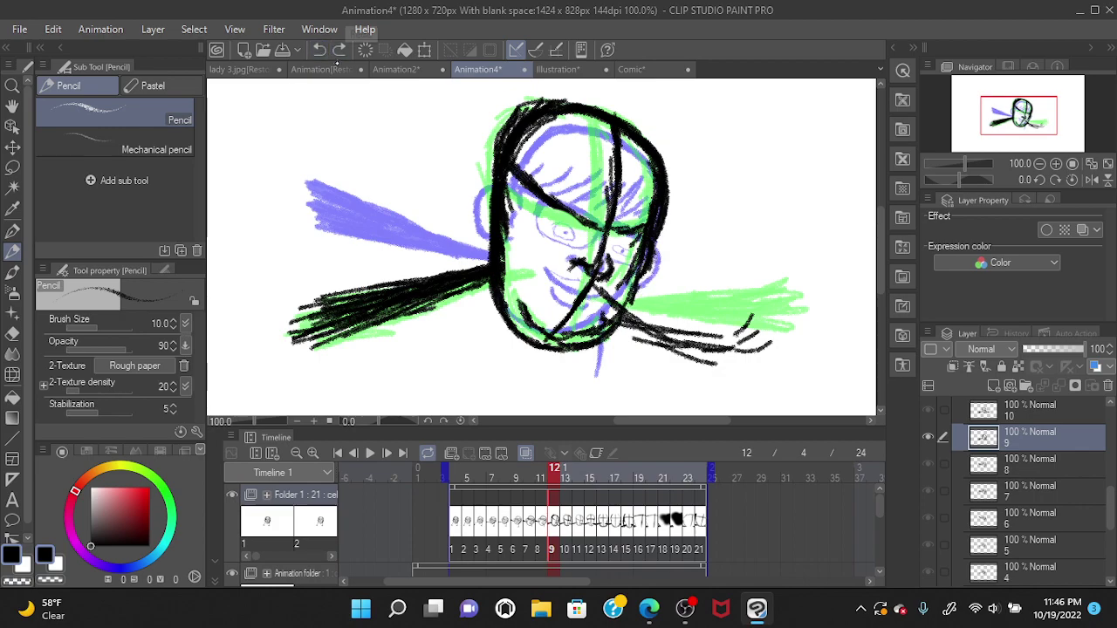
{"action": "left_click_drag", "start_coordinate": [625, 307], "coordinate": [632, 292]}
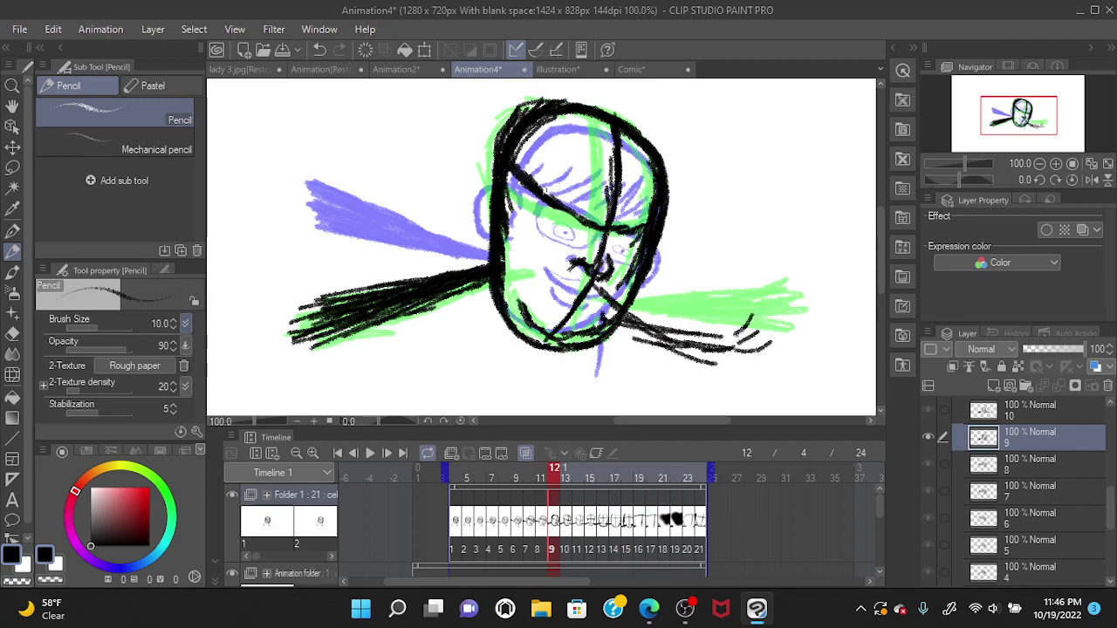
Step: Draw the upper-left corner of the glasses frame along the brow guideline on cel 9, undoing the first stroke
{"action": "mouse_move", "coordinate": [539, 203]}
{"action": "left_mouse_down"}
{"action": "mouse_move", "coordinate": [586, 212]}
{"action": "mouse_move", "coordinate": [561, 204]}
{"action": "left_mouse_up"}
{"action": "left_click", "coordinate": [320, 50]}
{"action": "left_click_drag", "start_coordinate": [590, 215], "coordinate": [543, 199]}
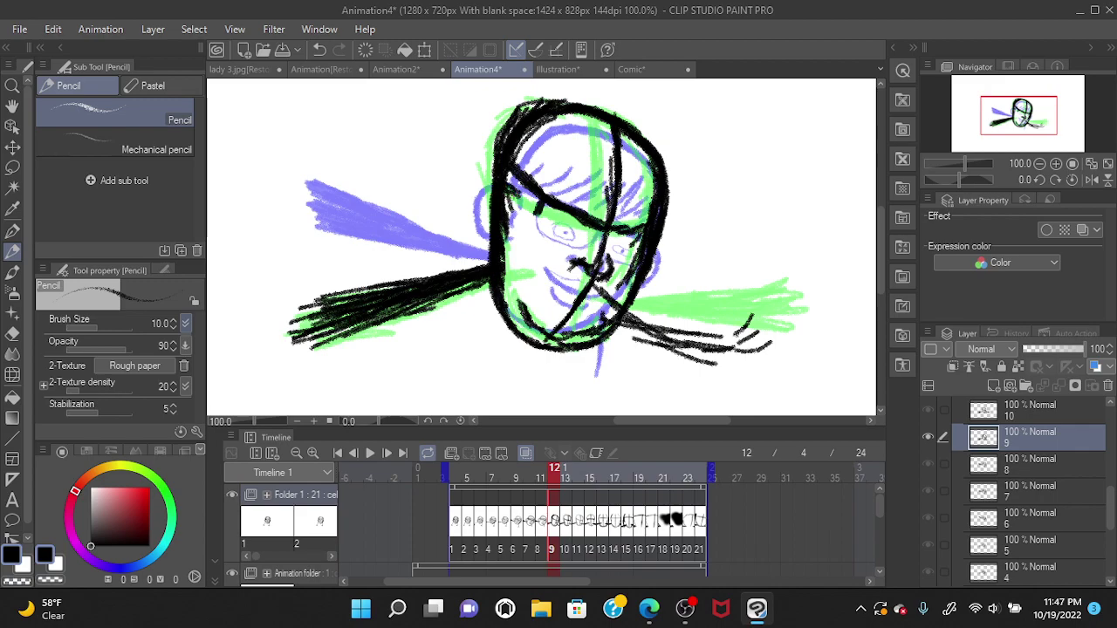
Step: Outline the ear on the left side of the head on cel 9, undoing and restoring strokes to compare them
{"action": "mouse_move", "coordinate": [489, 184]}
{"action": "left_mouse_down"}
{"action": "mouse_move", "coordinate": [483, 213]}
{"action": "mouse_move", "coordinate": [480, 188]}
{"action": "mouse_move", "coordinate": [488, 243]}
{"action": "mouse_move", "coordinate": [502, 176]}
{"action": "mouse_move", "coordinate": [485, 229]}
{"action": "left_mouse_up"}
{"action": "mouse_move", "coordinate": [491, 188]}
{"action": "left_mouse_down"}
{"action": "mouse_move", "coordinate": [482, 229]}
{"action": "mouse_move", "coordinate": [480, 210]}
{"action": "mouse_move", "coordinate": [487, 241]}
{"action": "mouse_move", "coordinate": [482, 180]}
{"action": "left_mouse_up"}
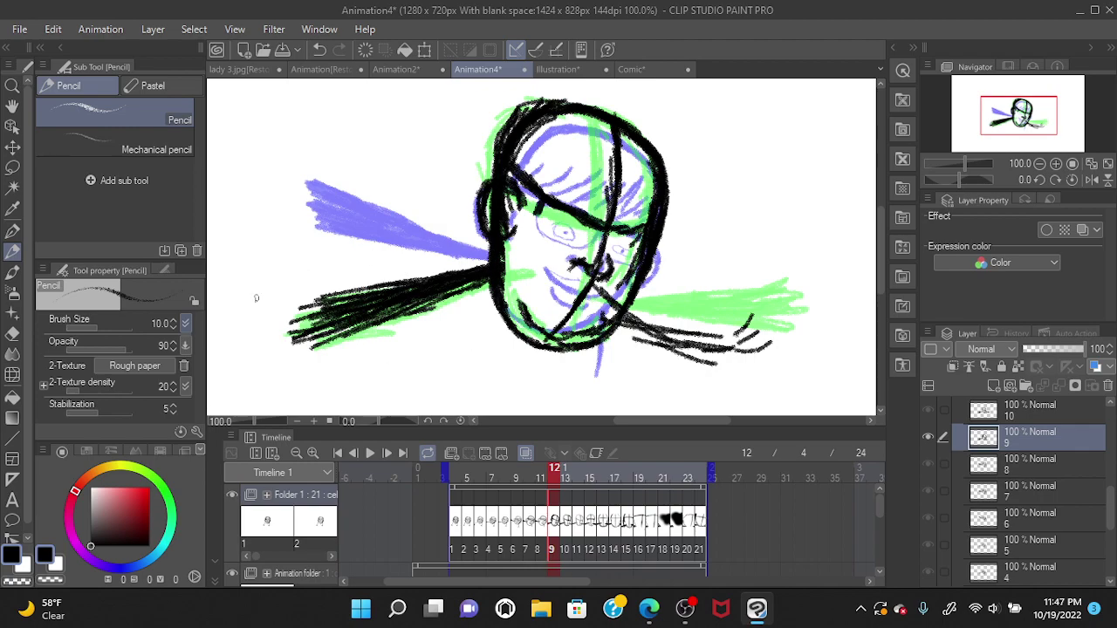
{"action": "left_click", "coordinate": [320, 50]}
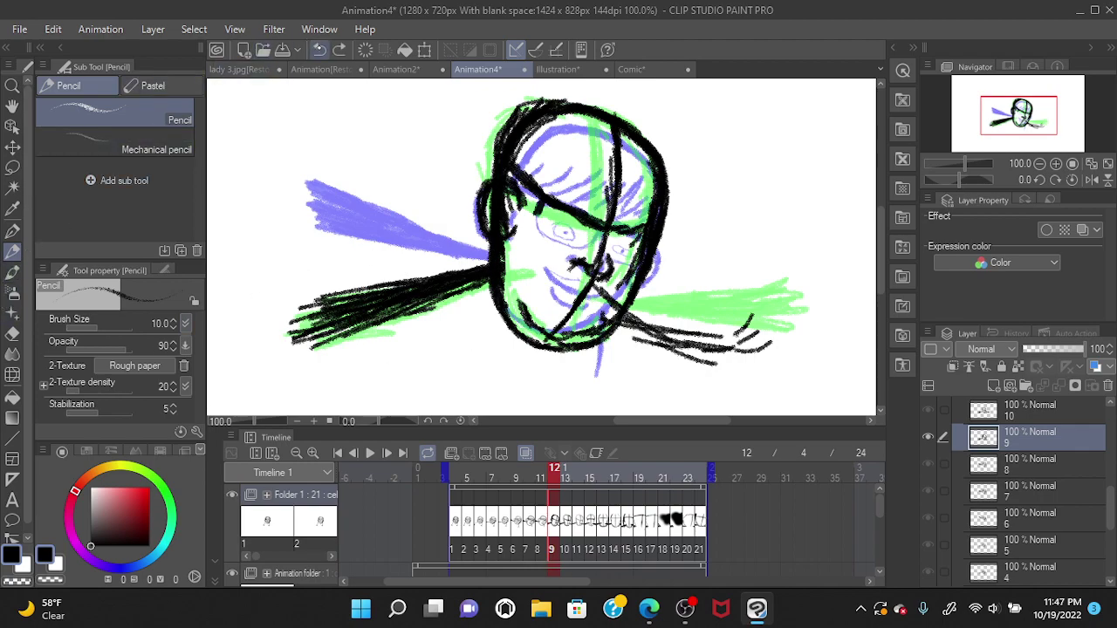
{"action": "left_click", "coordinate": [319, 49]}
{"action": "left_click", "coordinate": [339, 49]}
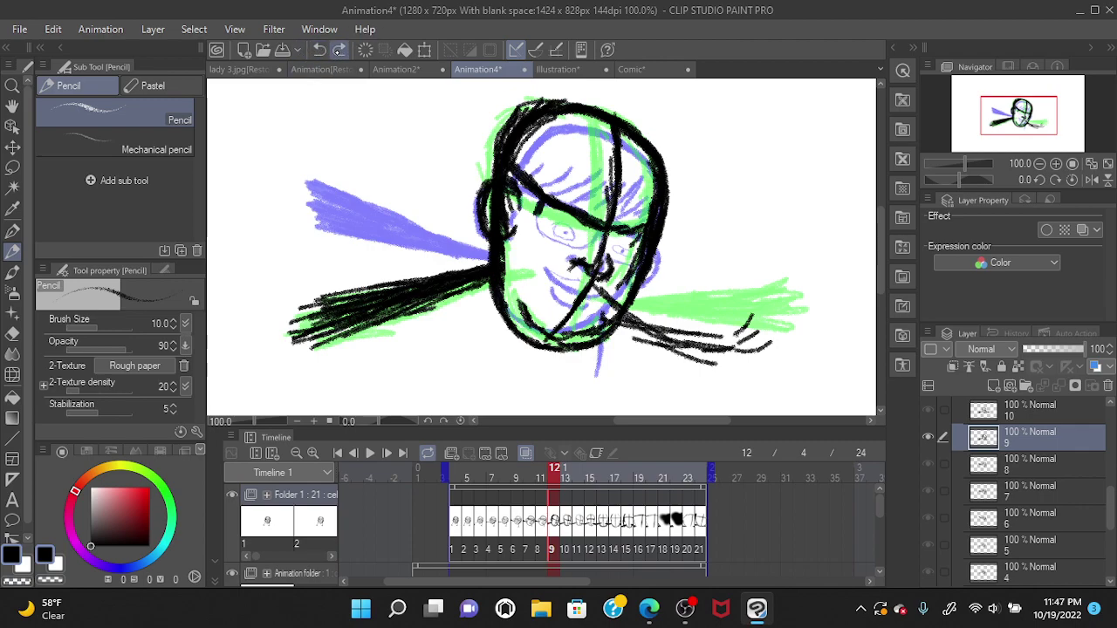
{"action": "left_click", "coordinate": [339, 50]}
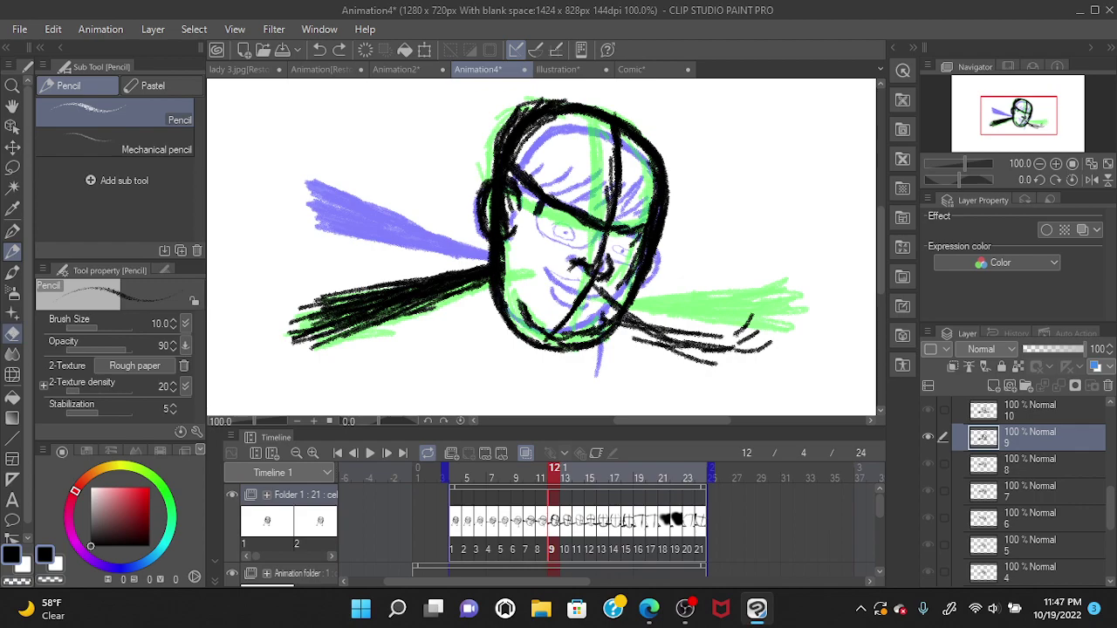
Step: Erase the head outline inside the ear on cel 9 with the Rough eraser at size 30, undoing the first pass made at size 50
{"action": "left_click", "coordinate": [12, 333]}
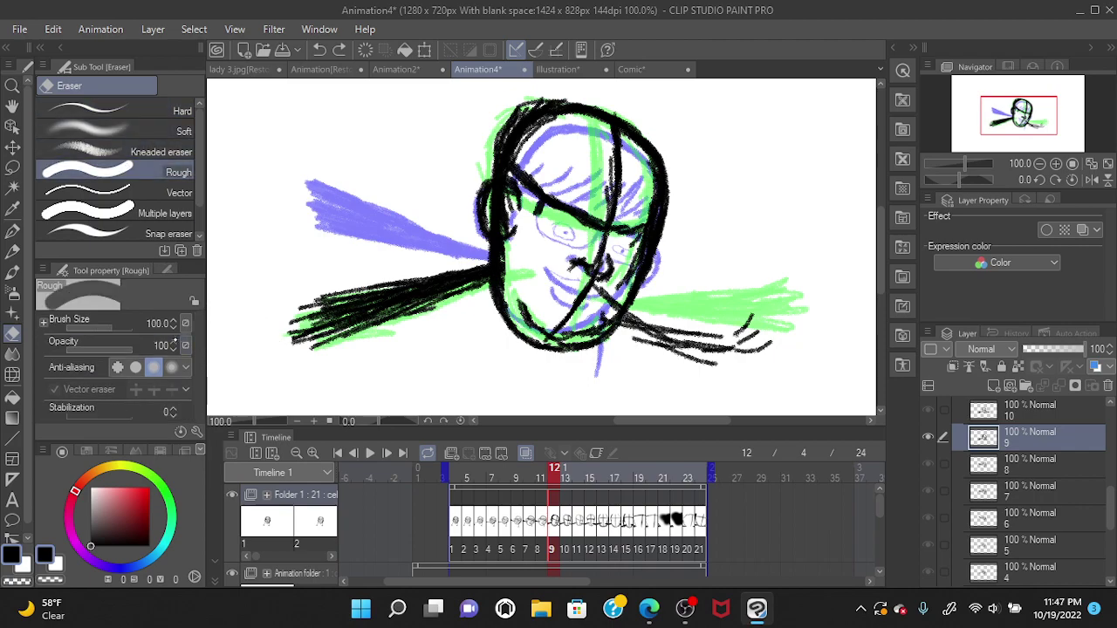
{"action": "left_click", "coordinate": [172, 327]}
{"action": "left_click_drag", "start_coordinate": [542, 250], "coordinate": [541, 249]}
{"action": "left_click_drag", "start_coordinate": [541, 249], "coordinate": [542, 249]}
{"action": "left_click_drag", "start_coordinate": [500, 212], "coordinate": [496, 215]}
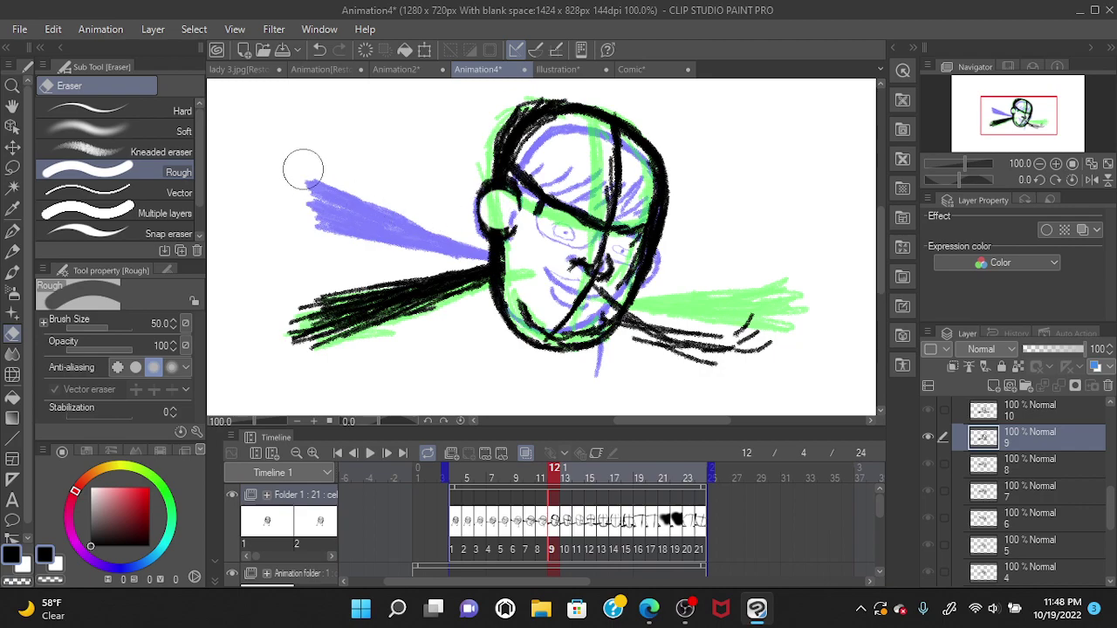
{"action": "left_click", "coordinate": [319, 50]}
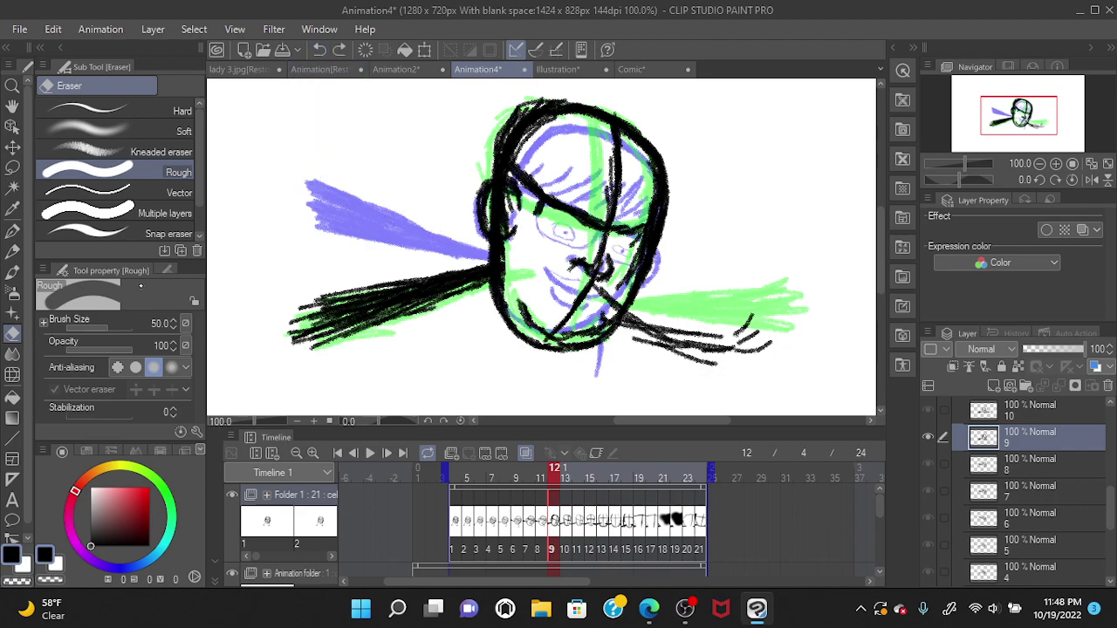
{"action": "left_click_drag", "start_coordinate": [541, 249], "coordinate": [540, 249]}
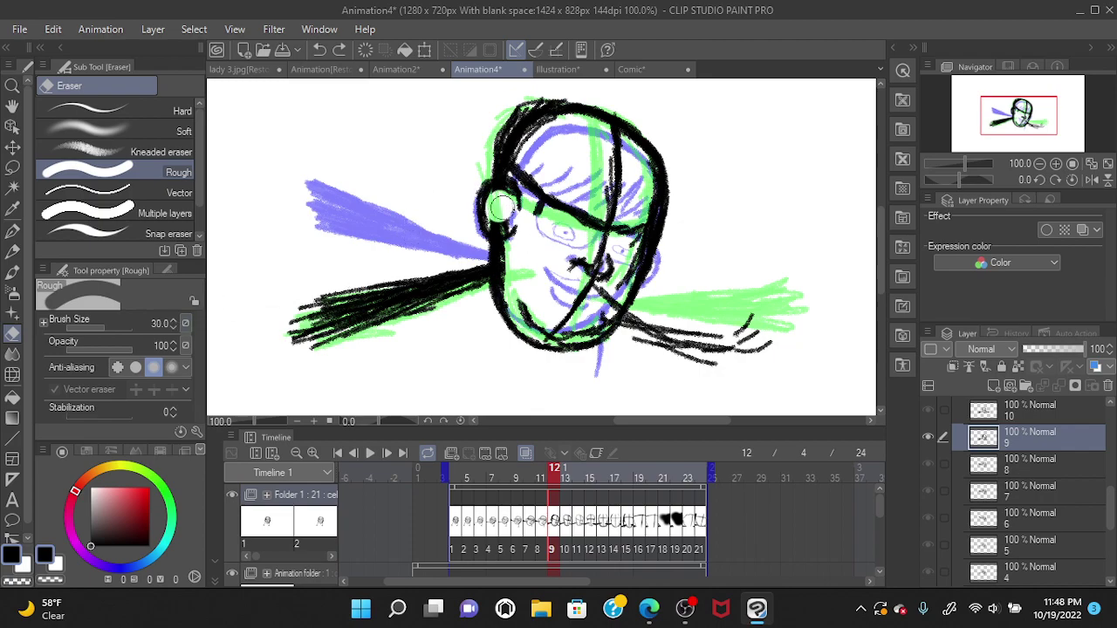
{"action": "left_click_drag", "start_coordinate": [498, 202], "coordinate": [501, 220]}
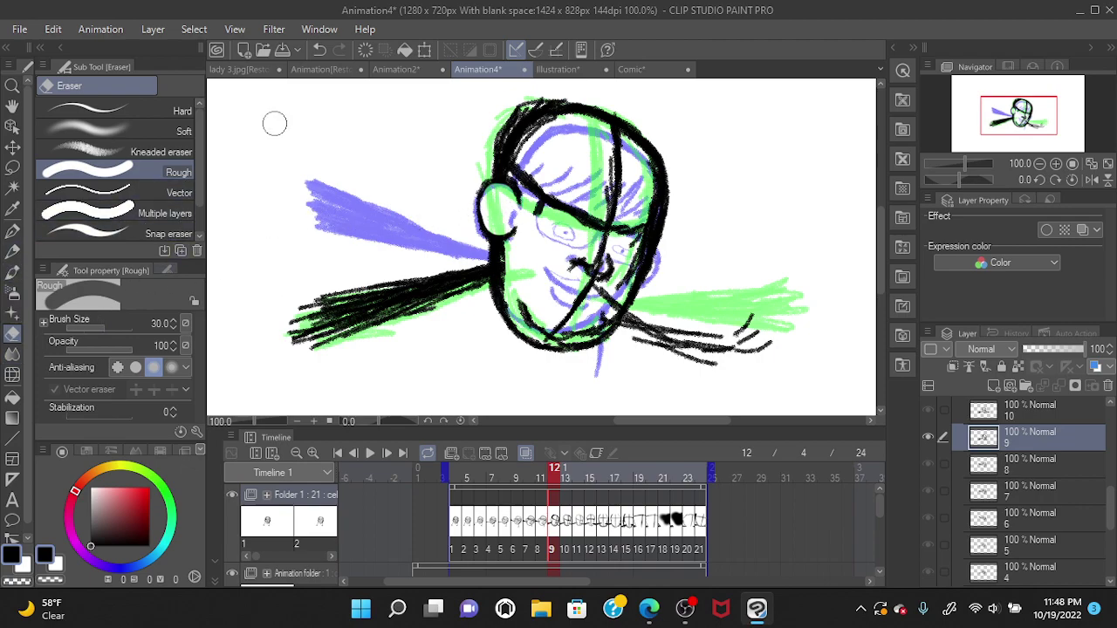
{"action": "left_click", "coordinate": [319, 50]}
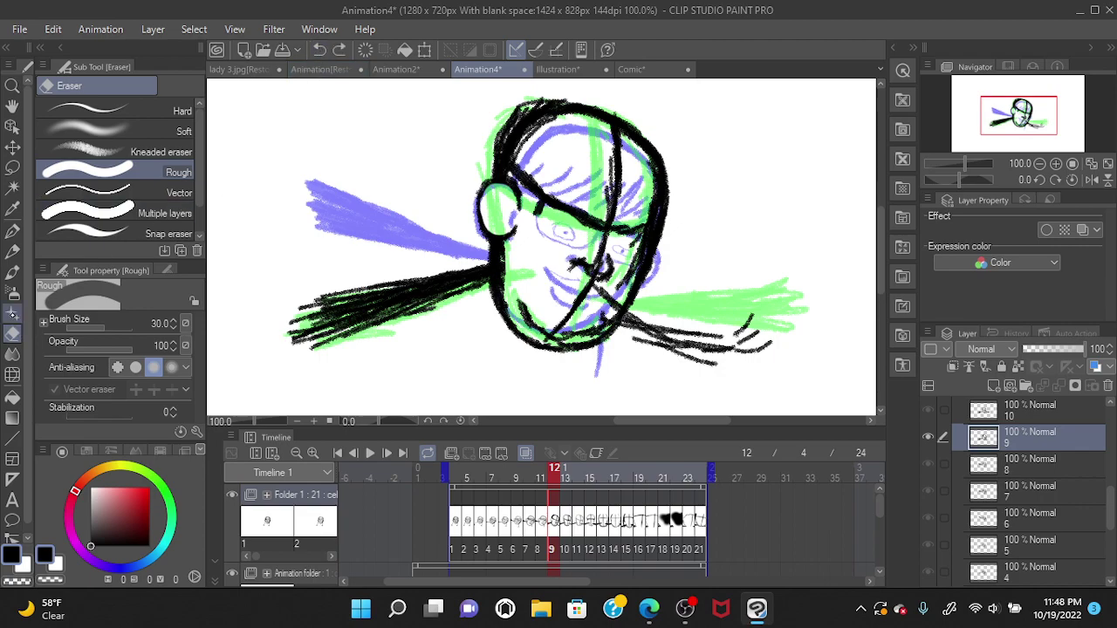
Step: Redraw the inner edge of the ear on cel 9 with the Pencil, undoing the unwanted strokes
{"action": "left_click", "coordinate": [12, 251]}
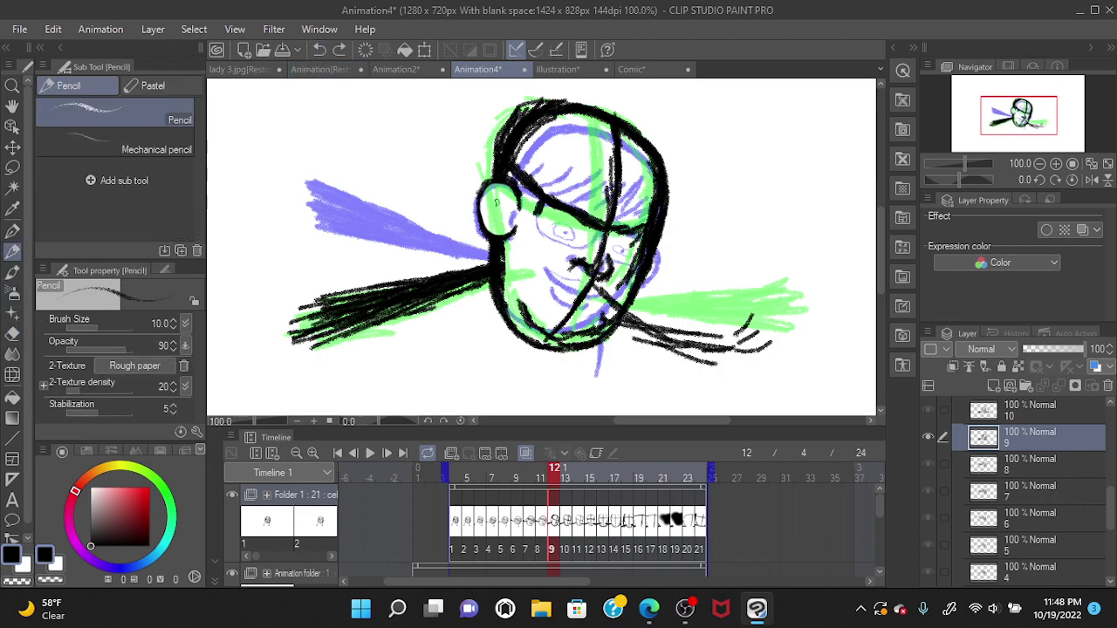
{"action": "mouse_move", "coordinate": [526, 209]}
{"action": "left_mouse_down"}
{"action": "mouse_move", "coordinate": [516, 231]}
{"action": "mouse_move", "coordinate": [512, 213]}
{"action": "left_mouse_up"}
{"action": "left_click", "coordinate": [320, 50]}
{"action": "left_click_drag", "start_coordinate": [517, 211], "coordinate": [516, 225]}
{"action": "left_click", "coordinate": [320, 49]}
{"action": "left_click_drag", "start_coordinate": [511, 237], "coordinate": [516, 219]}
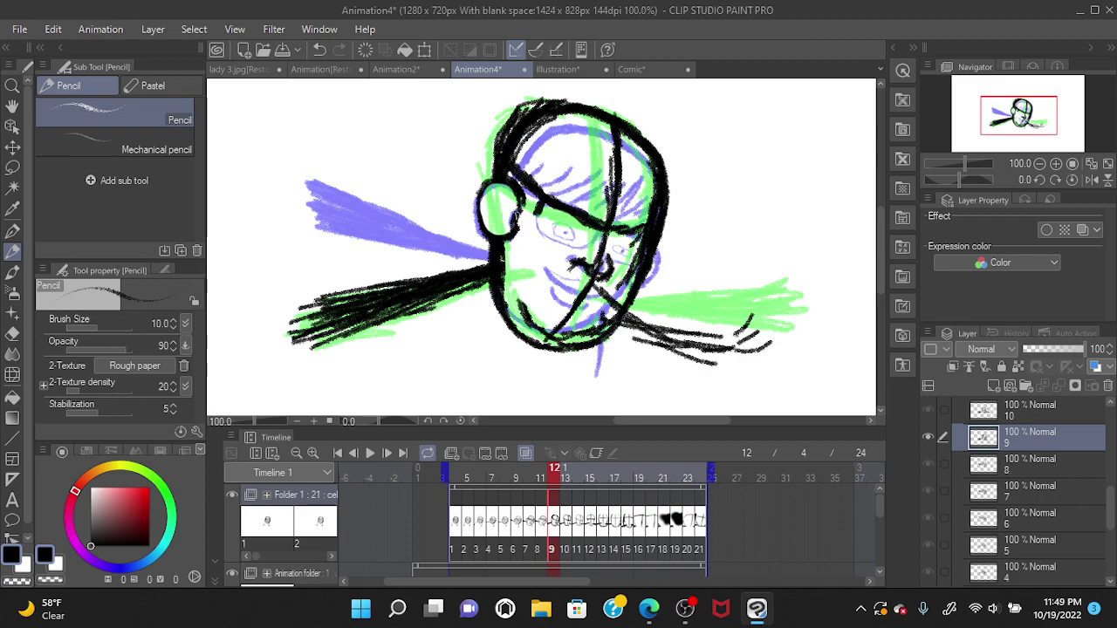
Step: Trim the ear's inner edge on cel 9 with the Hard eraser at size 5 and retouch it with the Pencil
{"action": "left_click", "coordinate": [12, 334]}
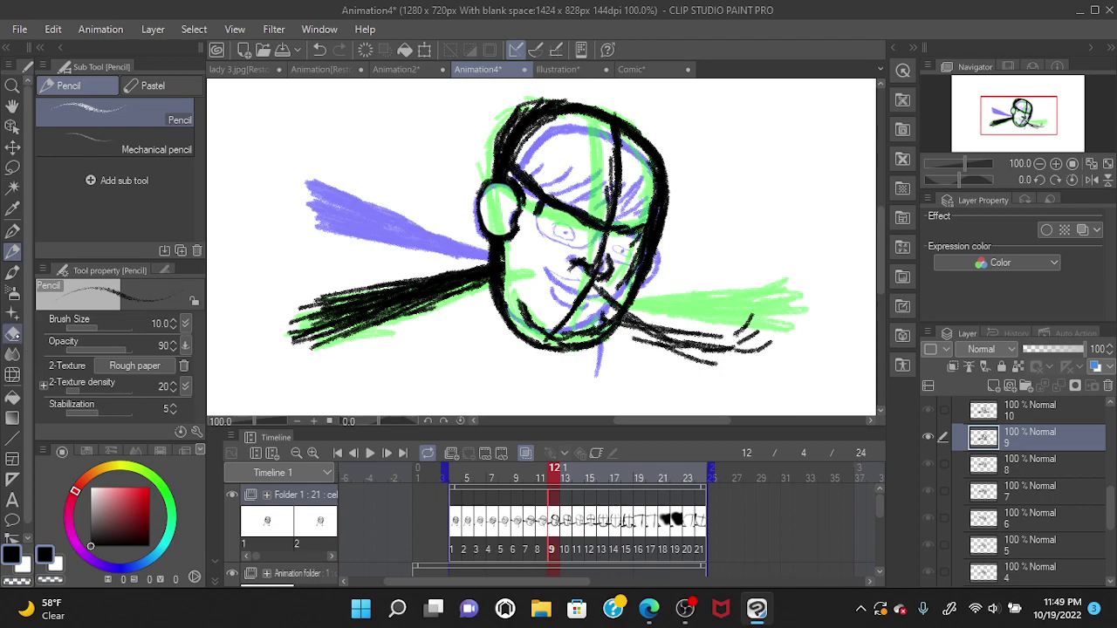
{"action": "left_click", "coordinate": [114, 109]}
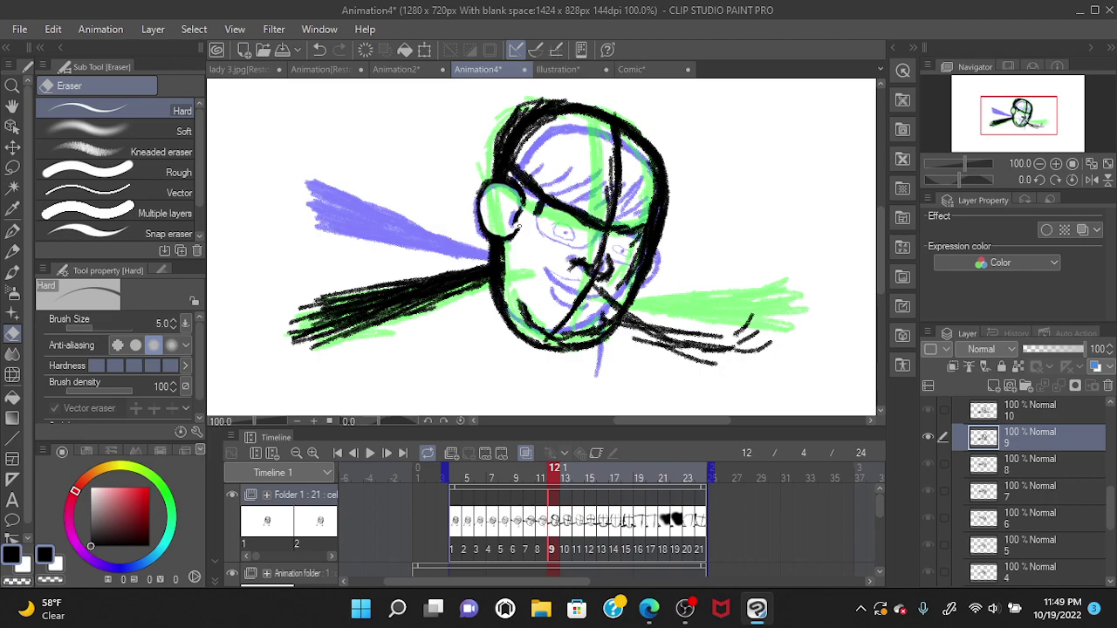
{"action": "left_click", "coordinate": [319, 49]}
{"action": "key", "text": "ctrl+y"}
{"action": "left_click", "coordinate": [12, 252]}
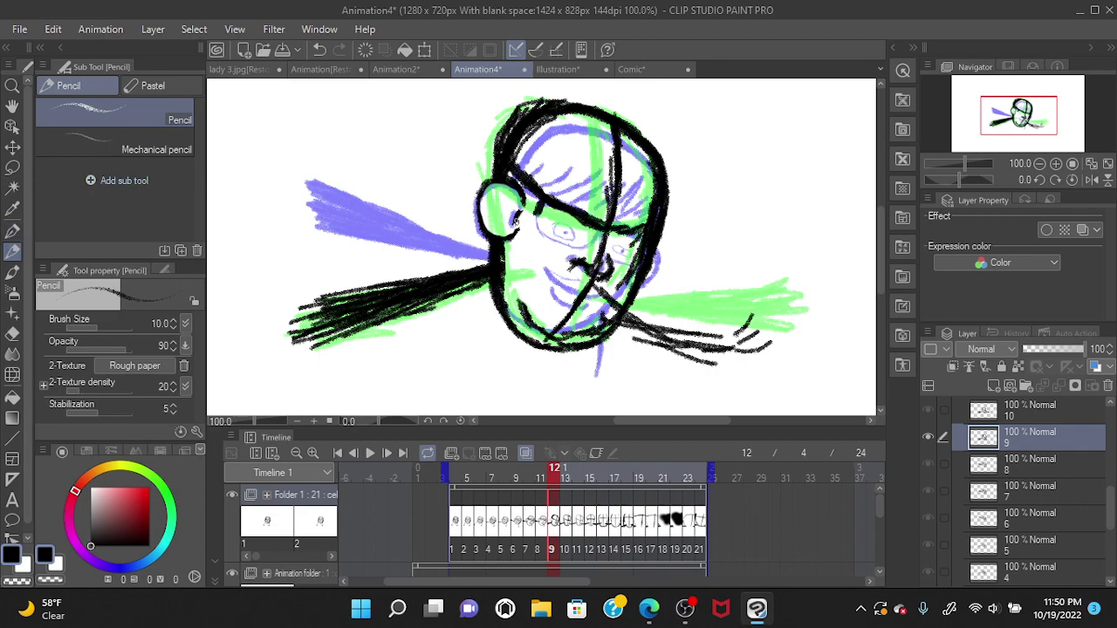
{"action": "left_click_drag", "start_coordinate": [515, 228], "coordinate": [515, 213]}
Step: Thicken the ear's upper outer edge and the left jaw line down to the chin on cel 9, checking against cel 8
{"action": "left_click", "coordinate": [541, 521]}
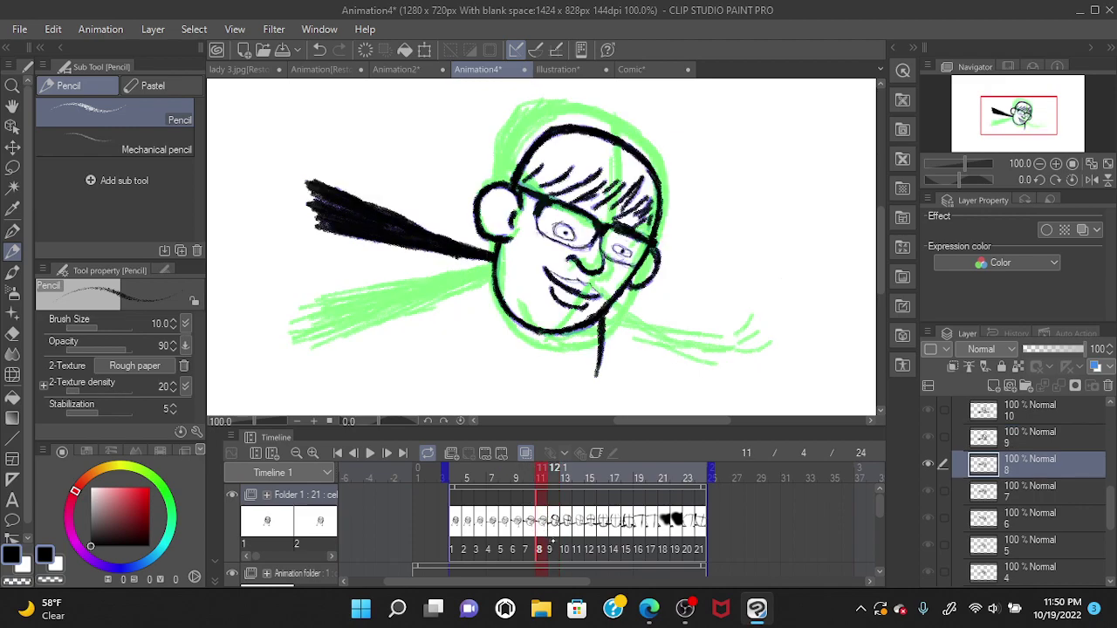
{"action": "left_click", "coordinate": [555, 522]}
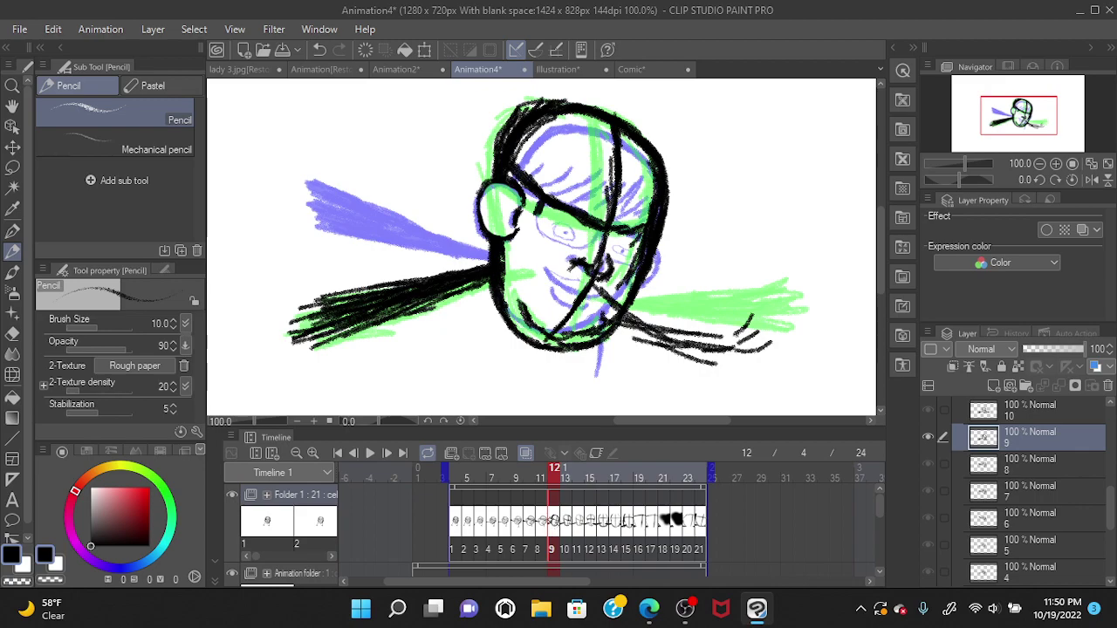
{"action": "left_click", "coordinate": [540, 521]}
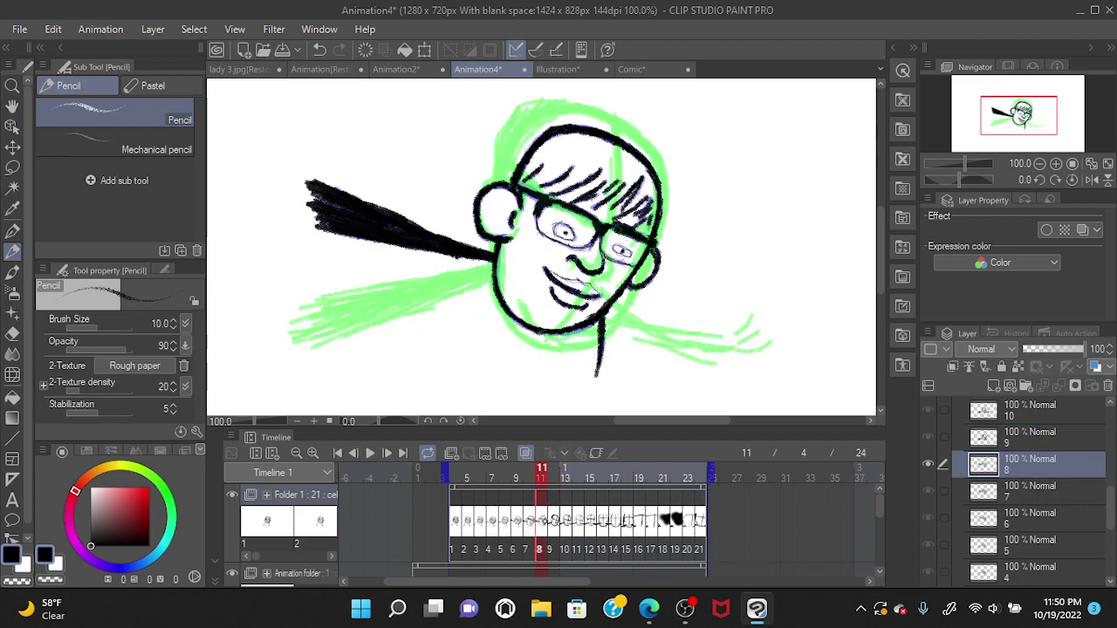
{"action": "left_click", "coordinate": [554, 476]}
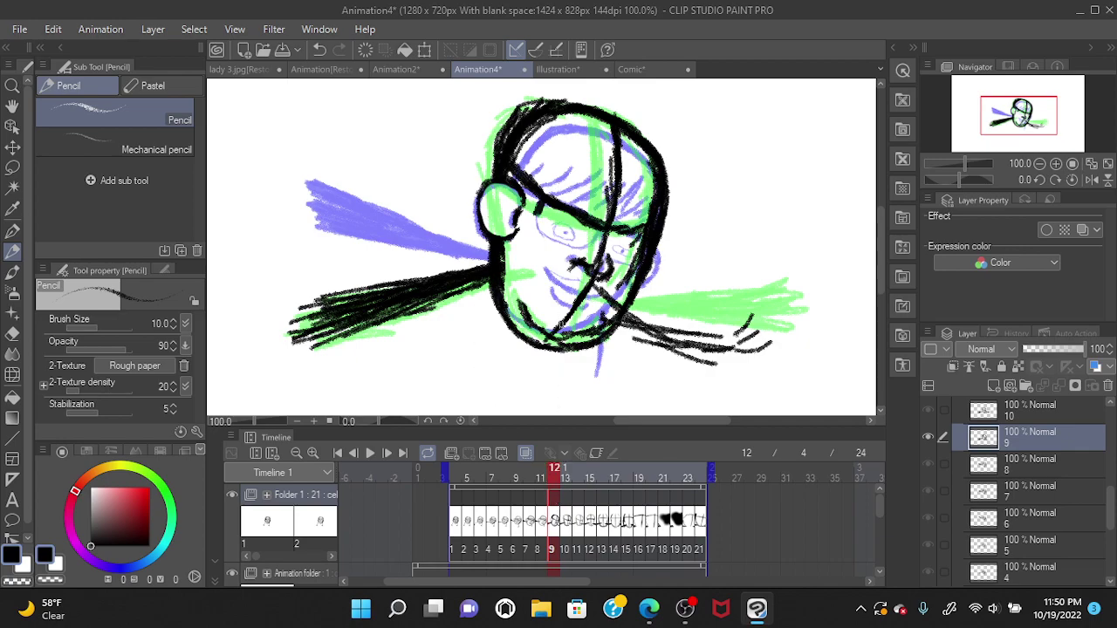
{"action": "left_click", "coordinate": [542, 476]}
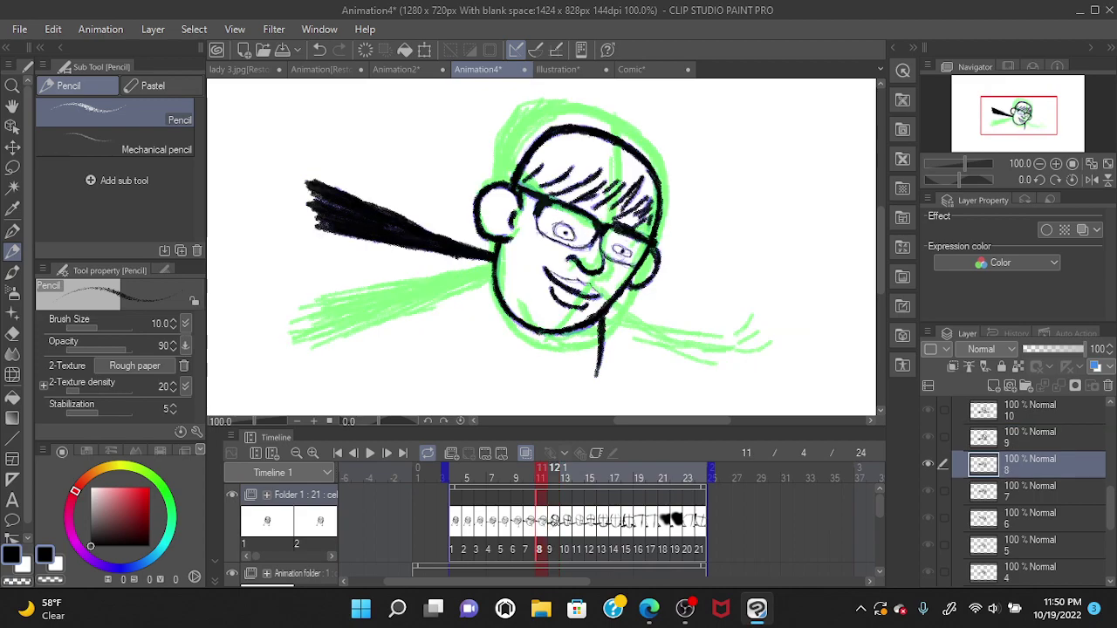
{"action": "left_click", "coordinate": [553, 476]}
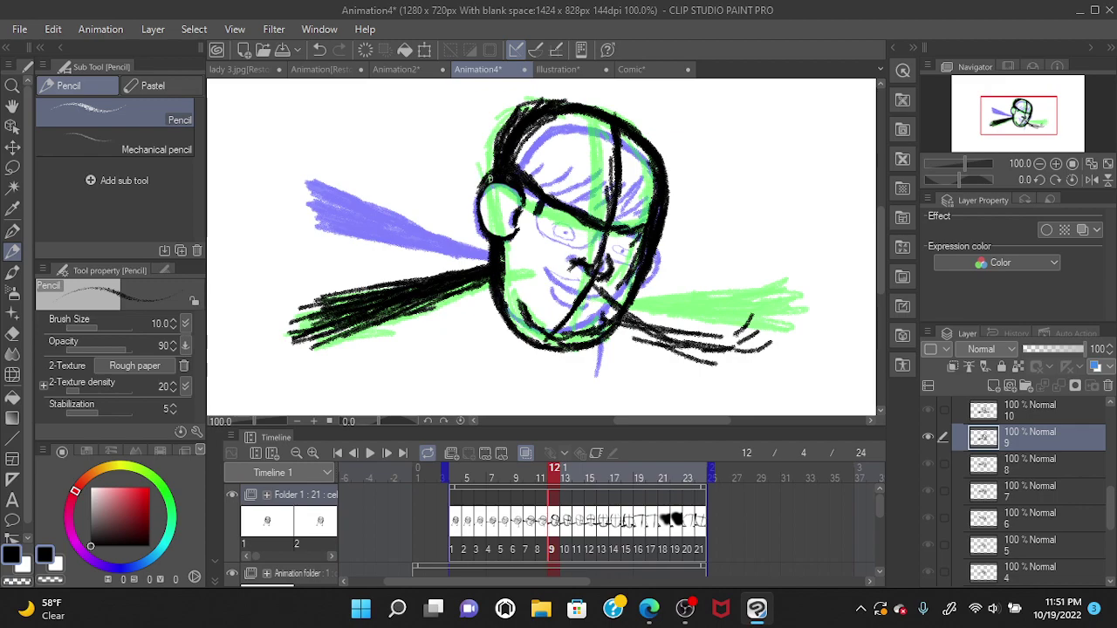
{"action": "mouse_move", "coordinate": [497, 176]}
{"action": "left_mouse_down"}
{"action": "mouse_move", "coordinate": [475, 189]}
{"action": "mouse_move", "coordinate": [475, 223]}
{"action": "mouse_move", "coordinate": [494, 236]}
{"action": "mouse_move", "coordinate": [480, 218]}
{"action": "mouse_move", "coordinate": [483, 188]}
{"action": "left_mouse_up"}
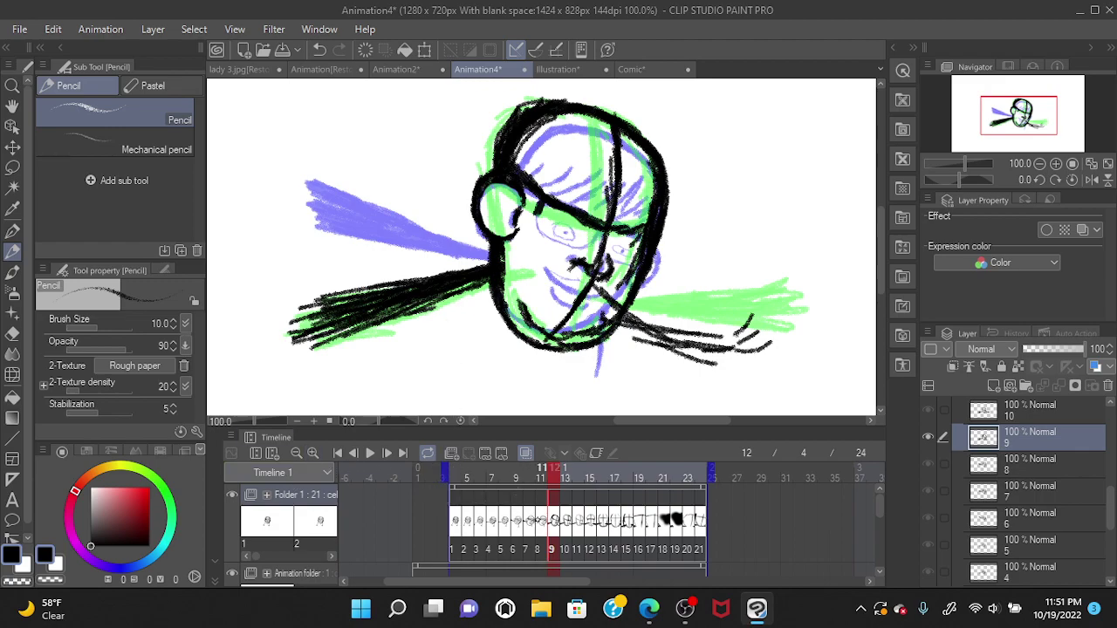
{"action": "left_click", "coordinate": [539, 522]}
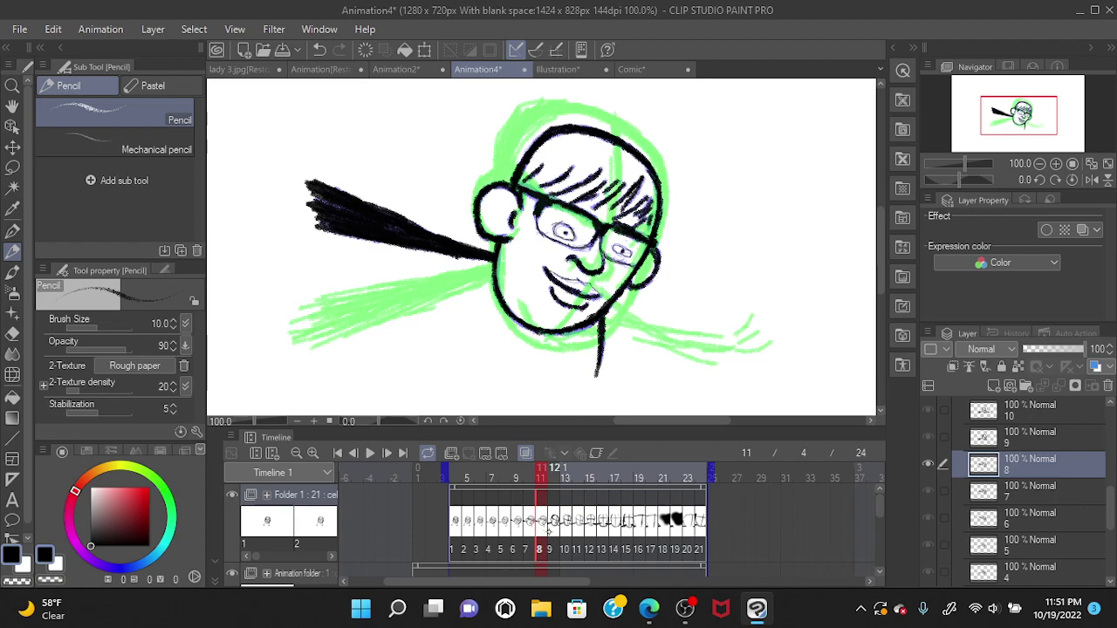
{"action": "left_click", "coordinate": [551, 522]}
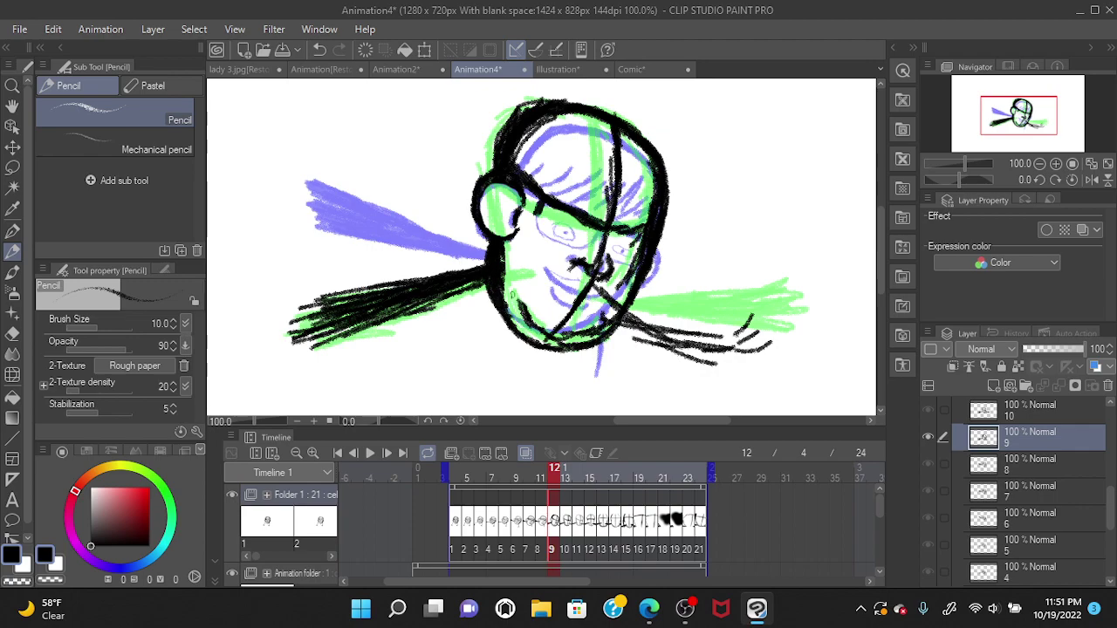
{"action": "left_click_drag", "start_coordinate": [491, 299], "coordinate": [539, 339]}
{"action": "left_click_drag", "start_coordinate": [494, 308], "coordinate": [566, 344]}
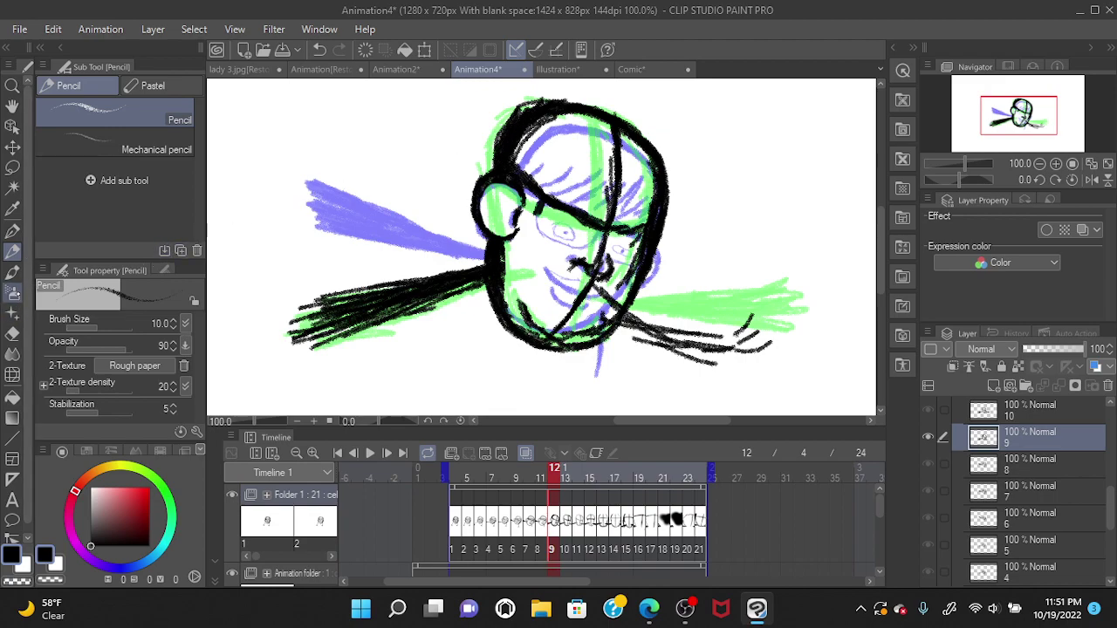
Step: Erase the inner edges of the jaw and right-side outline and the upper-left crown outline on cel 9 with the Rough eraser at size 30
{"action": "left_click", "coordinate": [12, 333]}
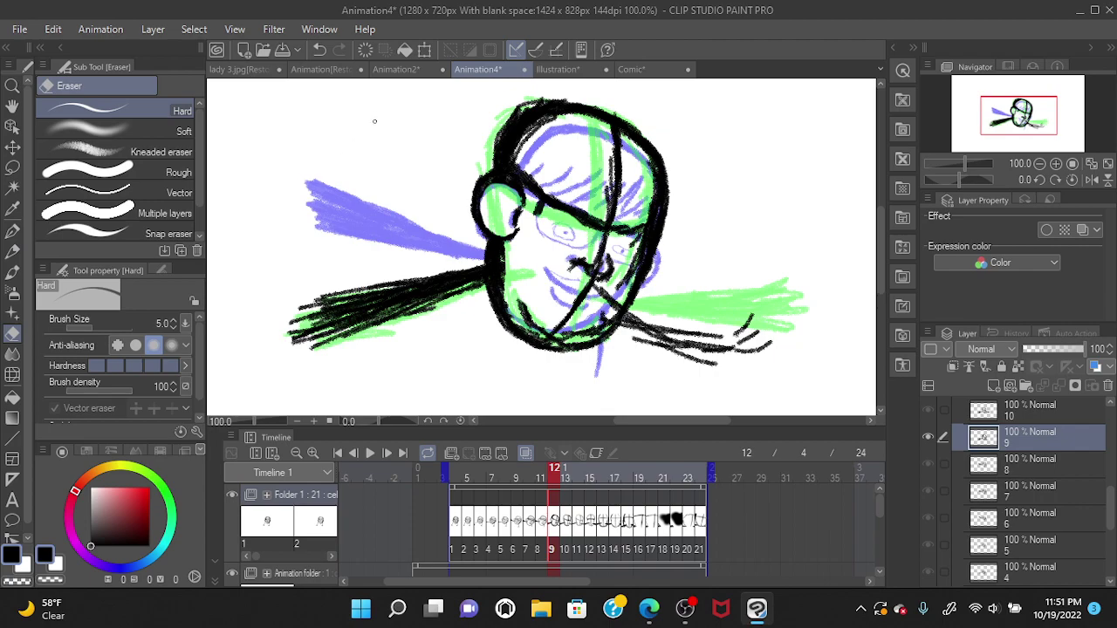
{"action": "left_click", "coordinate": [96, 172]}
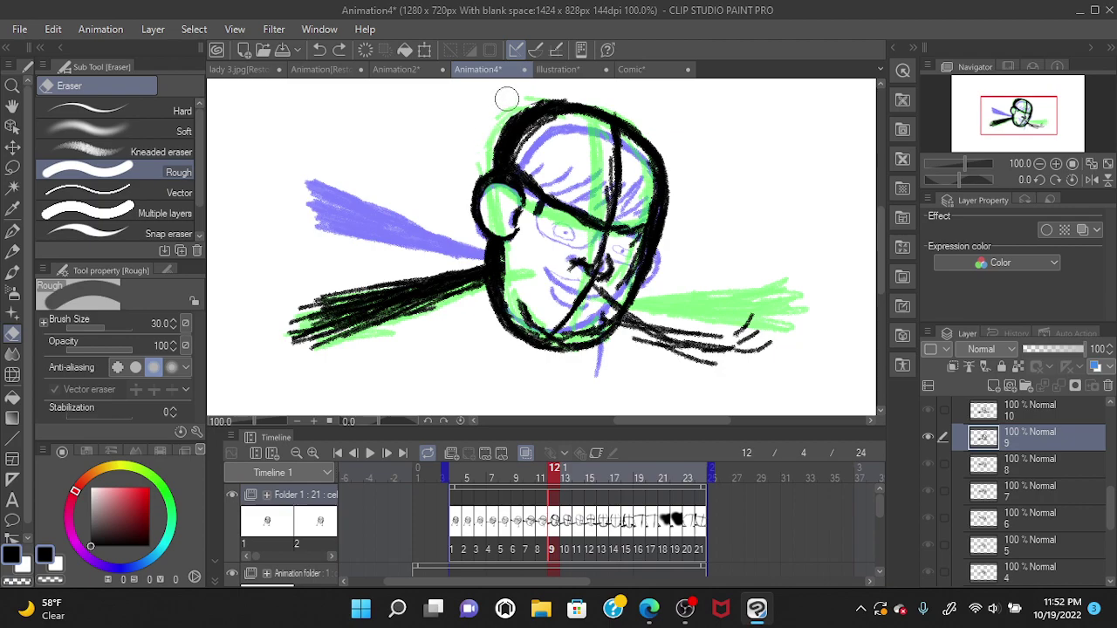
{"action": "left_click_drag", "start_coordinate": [507, 105], "coordinate": [489, 143]}
{"action": "key", "text": "ctrl+z"}
{"action": "key", "text": "ctrl+z"}
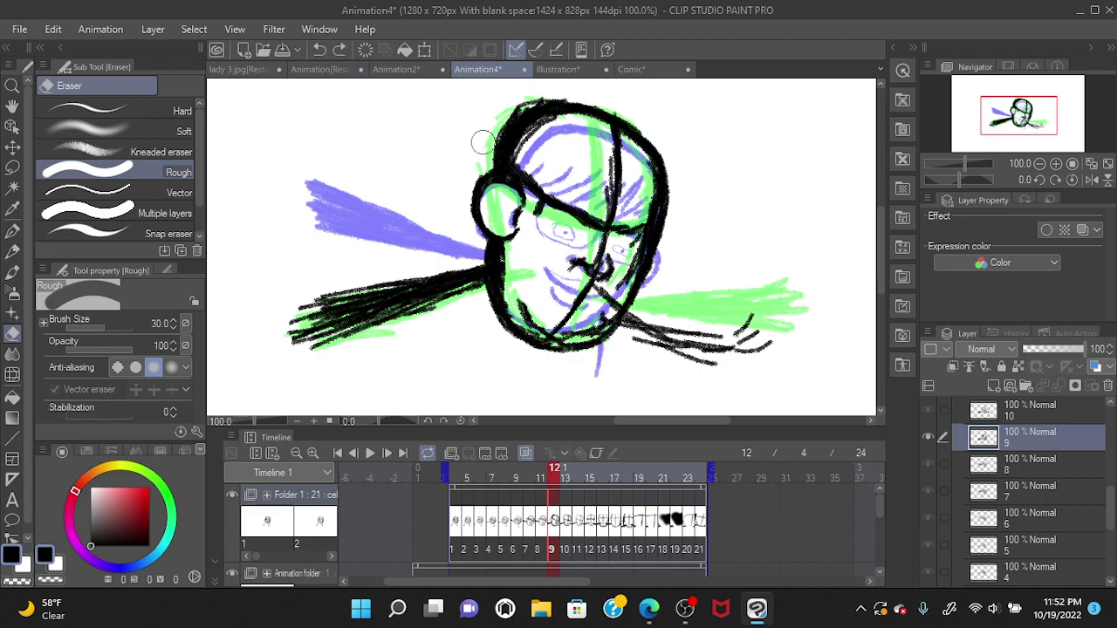
{"action": "key", "text": "ctrl+y"}
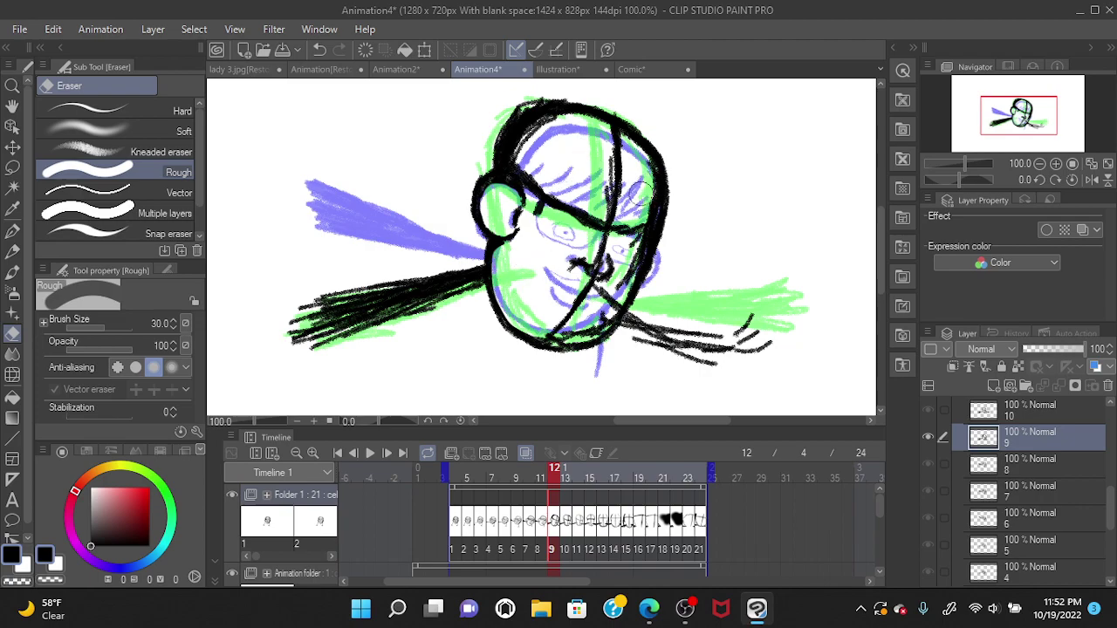
{"action": "mouse_move", "coordinate": [639, 200]}
{"action": "left_mouse_down"}
{"action": "mouse_move", "coordinate": [648, 185]}
{"action": "mouse_move", "coordinate": [607, 160]}
{"action": "left_mouse_up"}
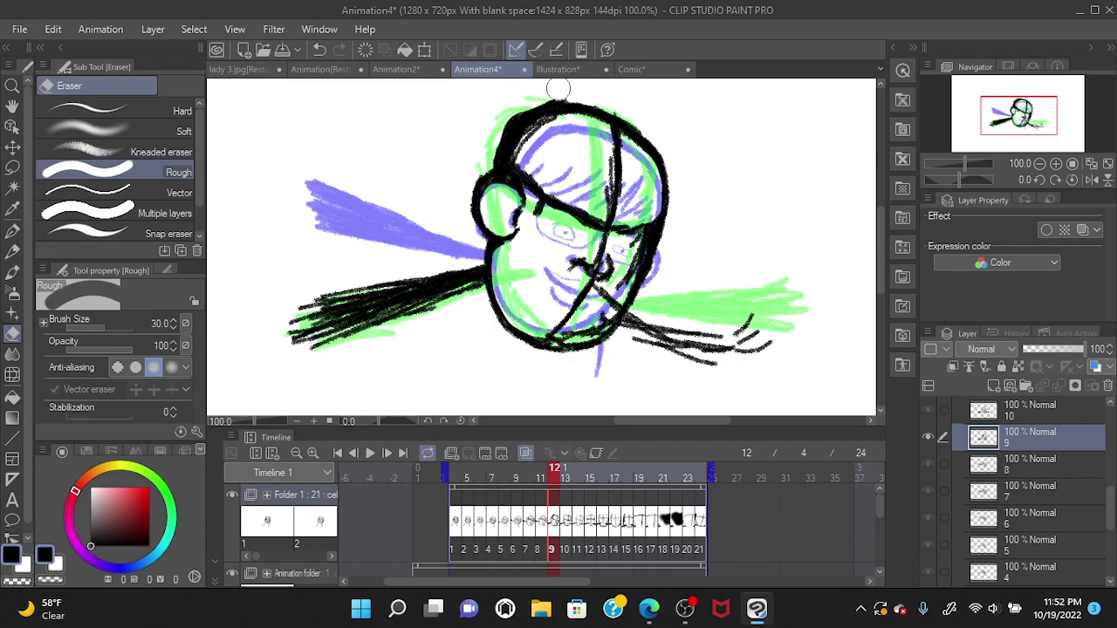
{"action": "mouse_move", "coordinate": [538, 92]}
{"action": "left_mouse_down"}
{"action": "mouse_move", "coordinate": [539, 146]}
{"action": "mouse_move", "coordinate": [559, 130]}
{"action": "mouse_move", "coordinate": [542, 132]}
{"action": "mouse_move", "coordinate": [559, 129]}
{"action": "mouse_move", "coordinate": [543, 142]}
{"action": "mouse_move", "coordinate": [558, 133]}
{"action": "mouse_move", "coordinate": [538, 148]}
{"action": "mouse_move", "coordinate": [539, 133]}
{"action": "mouse_move", "coordinate": [526, 148]}
{"action": "mouse_move", "coordinate": [549, 122]}
{"action": "mouse_move", "coordinate": [524, 149]}
{"action": "mouse_move", "coordinate": [490, 133]}
{"action": "mouse_move", "coordinate": [554, 89]}
{"action": "mouse_move", "coordinate": [508, 120]}
{"action": "mouse_move", "coordinate": [503, 151]}
{"action": "mouse_move", "coordinate": [523, 149]}
{"action": "mouse_move", "coordinate": [475, 165]}
{"action": "left_mouse_up"}
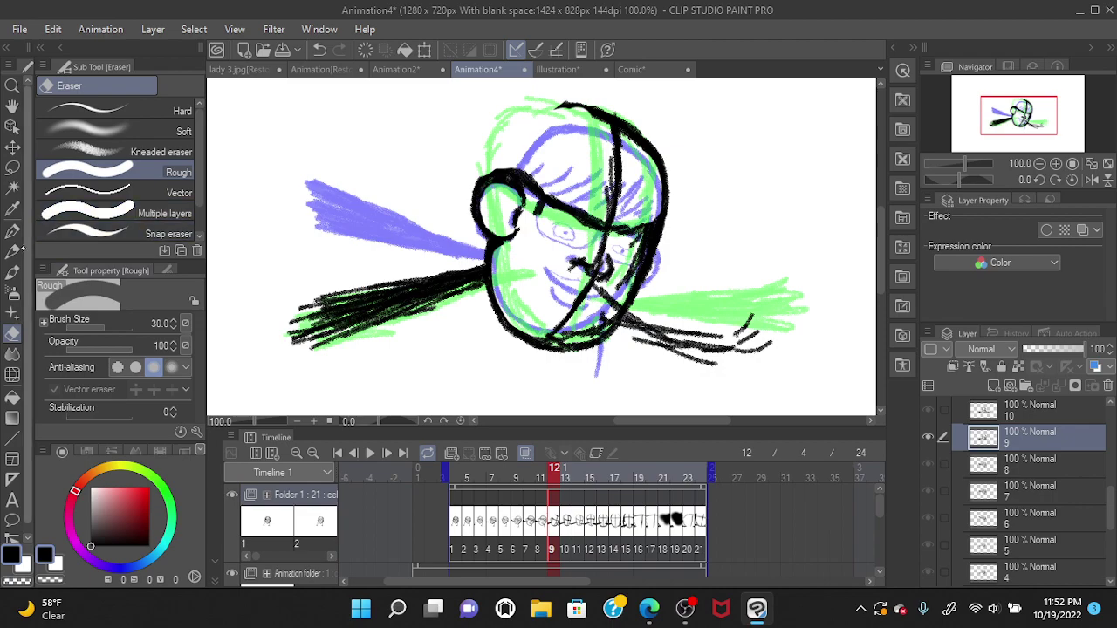
Step: Redraw the head's upper-left crown outline on cel 9 with the Pencil and thicken it over the top, undoing a stray stroke
{"action": "key", "text": "p"}
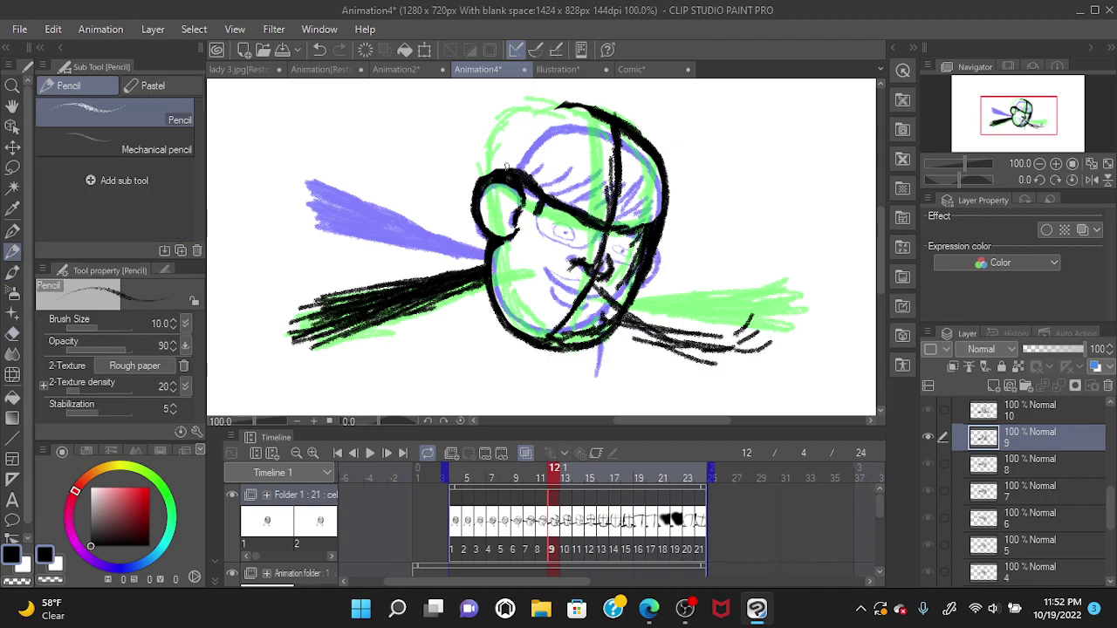
{"action": "left_click_drag", "start_coordinate": [515, 147], "coordinate": [532, 117]}
{"action": "mouse_move", "coordinate": [527, 129]}
{"action": "left_mouse_down"}
{"action": "mouse_move", "coordinate": [554, 105]}
{"action": "mouse_move", "coordinate": [517, 138]}
{"action": "mouse_move", "coordinate": [532, 114]}
{"action": "mouse_move", "coordinate": [507, 155]}
{"action": "left_mouse_up"}
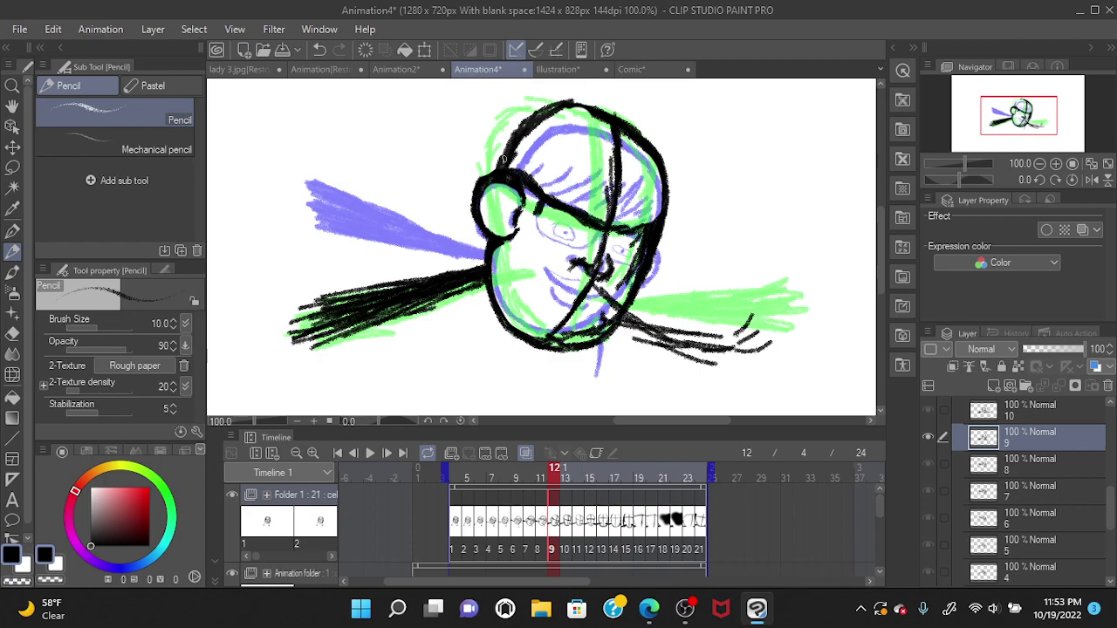
{"action": "mouse_move", "coordinate": [524, 117]}
{"action": "left_mouse_down"}
{"action": "mouse_move", "coordinate": [504, 154]}
{"action": "mouse_move", "coordinate": [527, 115]}
{"action": "mouse_move", "coordinate": [513, 139]}
{"action": "mouse_move", "coordinate": [512, 128]}
{"action": "mouse_move", "coordinate": [512, 140]}
{"action": "mouse_move", "coordinate": [558, 103]}
{"action": "mouse_move", "coordinate": [533, 108]}
{"action": "mouse_move", "coordinate": [598, 114]}
{"action": "mouse_move", "coordinate": [576, 106]}
{"action": "mouse_move", "coordinate": [567, 113]}
{"action": "mouse_move", "coordinate": [587, 110]}
{"action": "mouse_move", "coordinate": [526, 128]}
{"action": "mouse_move", "coordinate": [551, 108]}
{"action": "mouse_move", "coordinate": [525, 115]}
{"action": "mouse_move", "coordinate": [546, 106]}
{"action": "mouse_move", "coordinate": [531, 111]}
{"action": "mouse_move", "coordinate": [568, 105]}
{"action": "mouse_move", "coordinate": [524, 125]}
{"action": "mouse_move", "coordinate": [541, 108]}
{"action": "mouse_move", "coordinate": [510, 145]}
{"action": "left_mouse_up"}
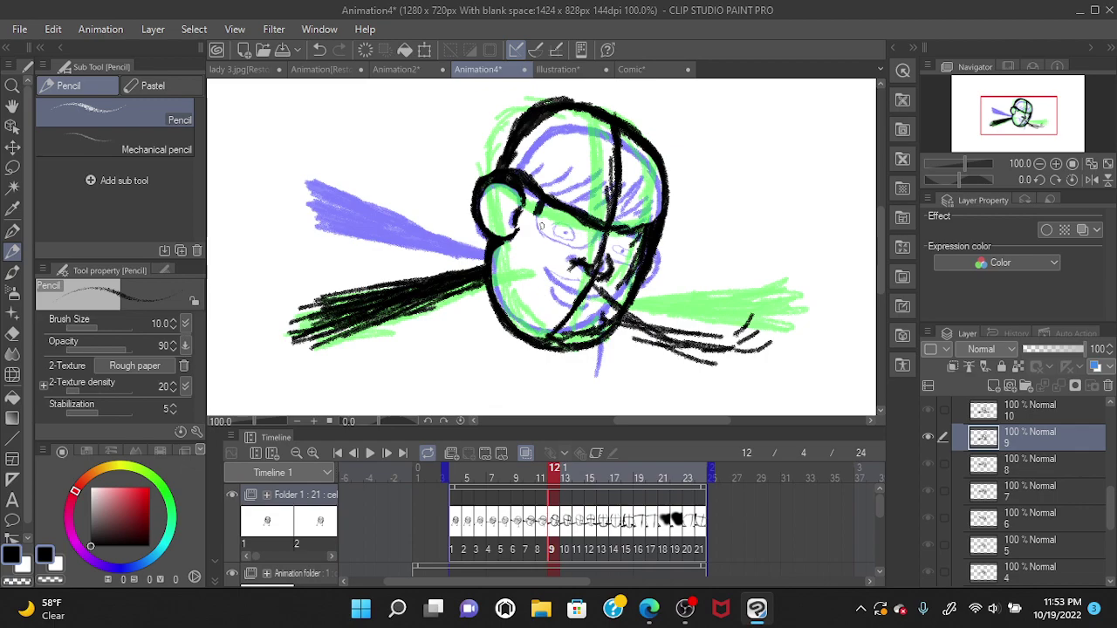
{"action": "left_click_drag", "start_coordinate": [592, 180], "coordinate": [608, 206]}
{"action": "left_click", "coordinate": [320, 50]}
{"action": "left_click", "coordinate": [503, 319]}
{"action": "mouse_move", "coordinate": [537, 107]}
{"action": "left_mouse_down"}
{"action": "mouse_move", "coordinate": [587, 101]}
{"action": "mouse_move", "coordinate": [654, 149]}
{"action": "left_mouse_up"}
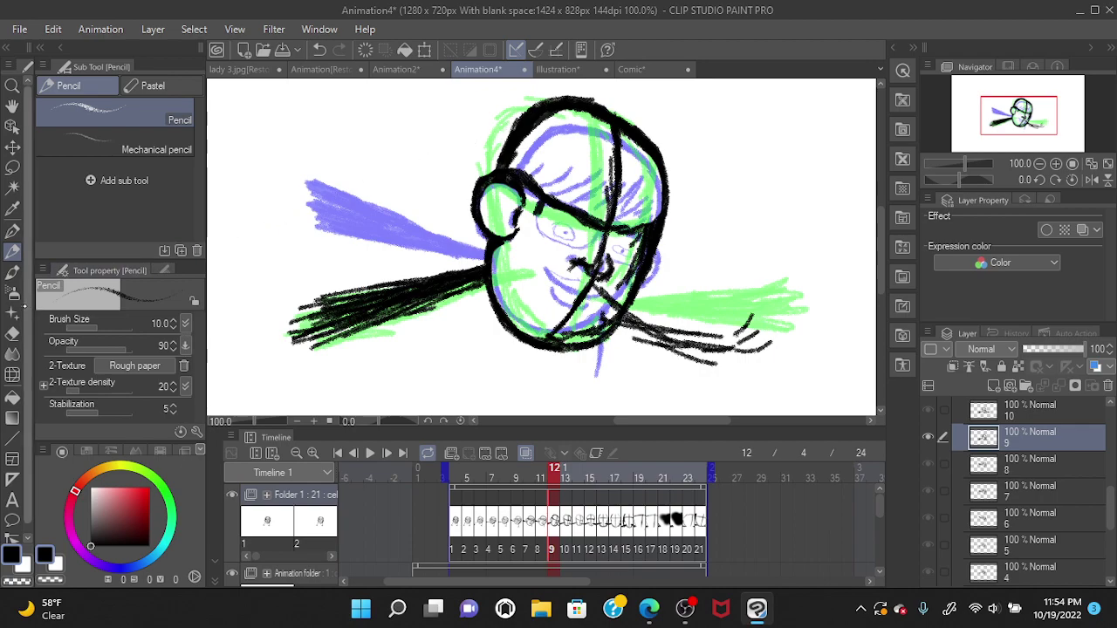
Step: Trim the outer edge of the crown on cel 9 with the Rough eraser at size 30 and redraw its outline with the Pencil
{"action": "left_click", "coordinate": [12, 333]}
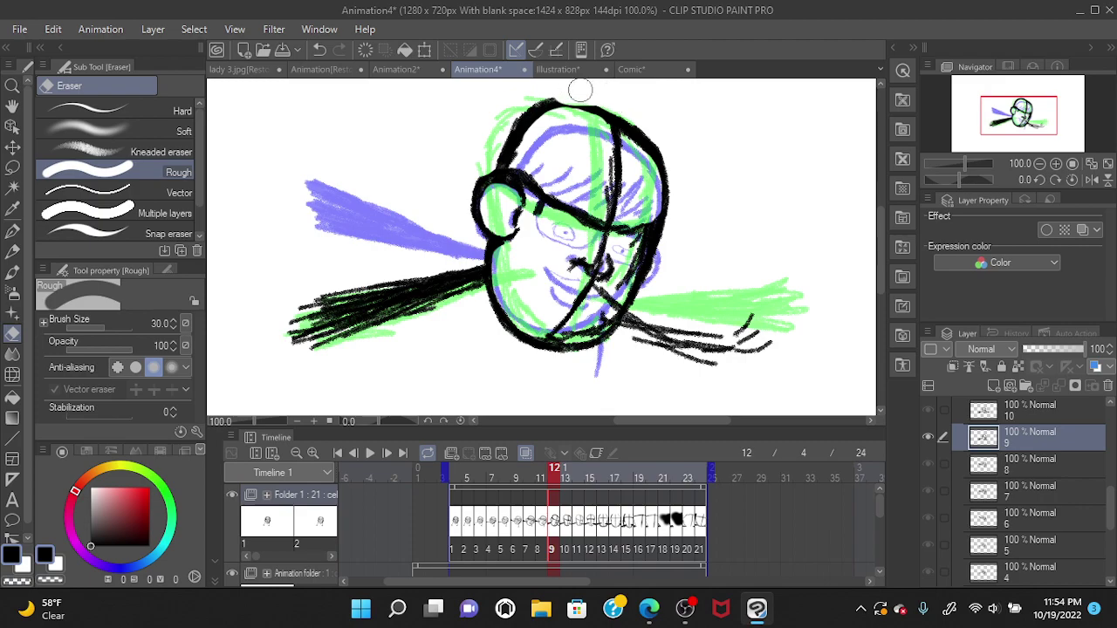
{"action": "mouse_move", "coordinate": [587, 93]}
{"action": "left_mouse_down"}
{"action": "mouse_move", "coordinate": [537, 98]}
{"action": "mouse_move", "coordinate": [491, 125]}
{"action": "mouse_move", "coordinate": [529, 138]}
{"action": "mouse_move", "coordinate": [522, 153]}
{"action": "mouse_move", "coordinate": [533, 127]}
{"action": "mouse_move", "coordinate": [548, 123]}
{"action": "mouse_move", "coordinate": [550, 147]}
{"action": "left_mouse_up"}
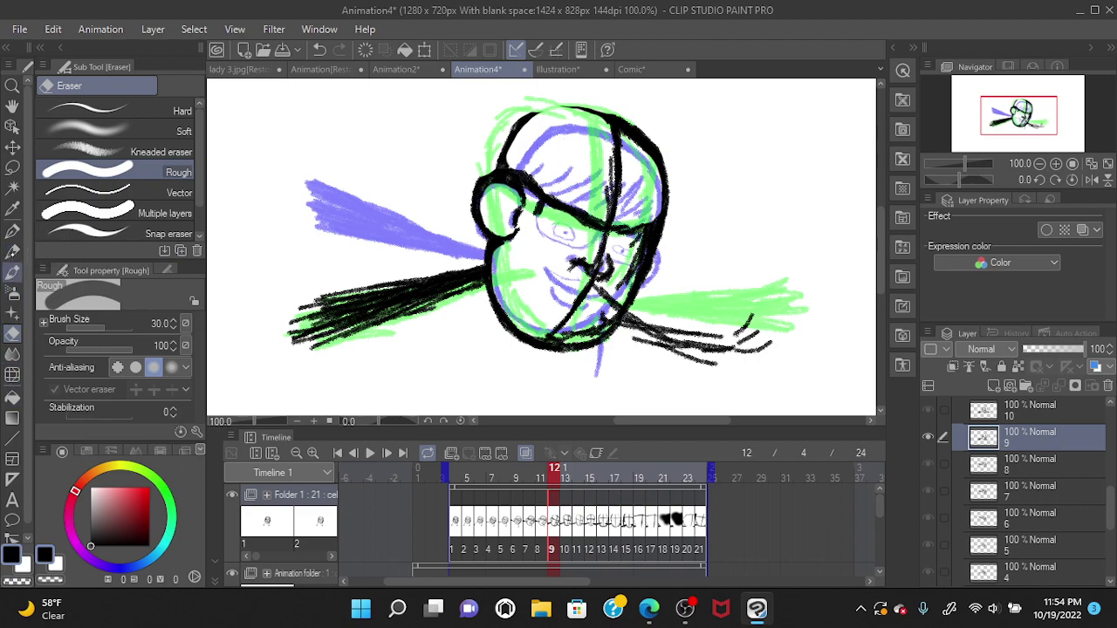
{"action": "left_click", "coordinate": [13, 250]}
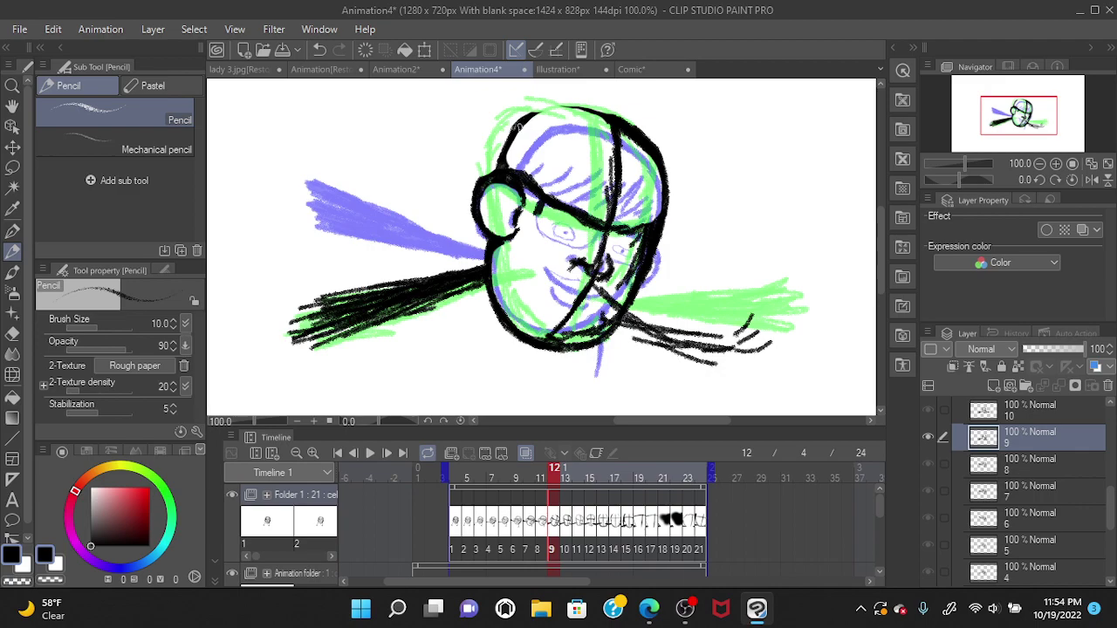
{"action": "mouse_move", "coordinate": [521, 120]}
{"action": "left_mouse_down"}
{"action": "mouse_move", "coordinate": [552, 103]}
{"action": "mouse_move", "coordinate": [623, 126]}
{"action": "mouse_move", "coordinate": [562, 105]}
{"action": "mouse_move", "coordinate": [601, 111]}
{"action": "mouse_move", "coordinate": [533, 114]}
{"action": "mouse_move", "coordinate": [561, 104]}
{"action": "mouse_move", "coordinate": [505, 138]}
{"action": "left_mouse_up"}
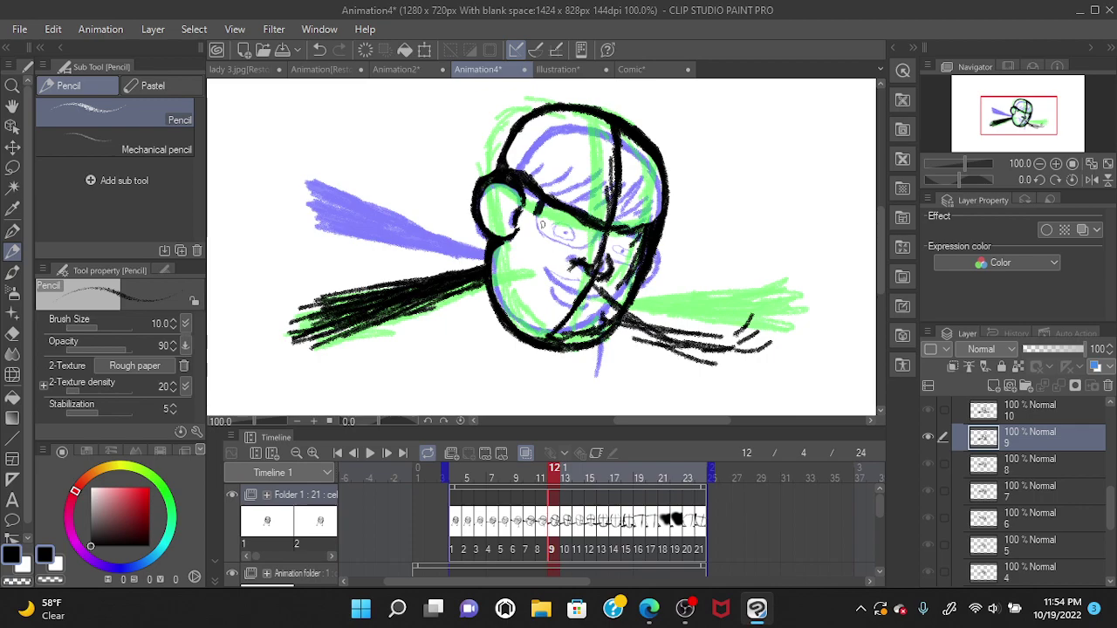
Step: Draw slanted hair strands across the forehead on cel 9 and redraw the nose, undoing the unwanted strand at the right temple
{"action": "left_click_drag", "start_coordinate": [532, 150], "coordinate": [511, 169]}
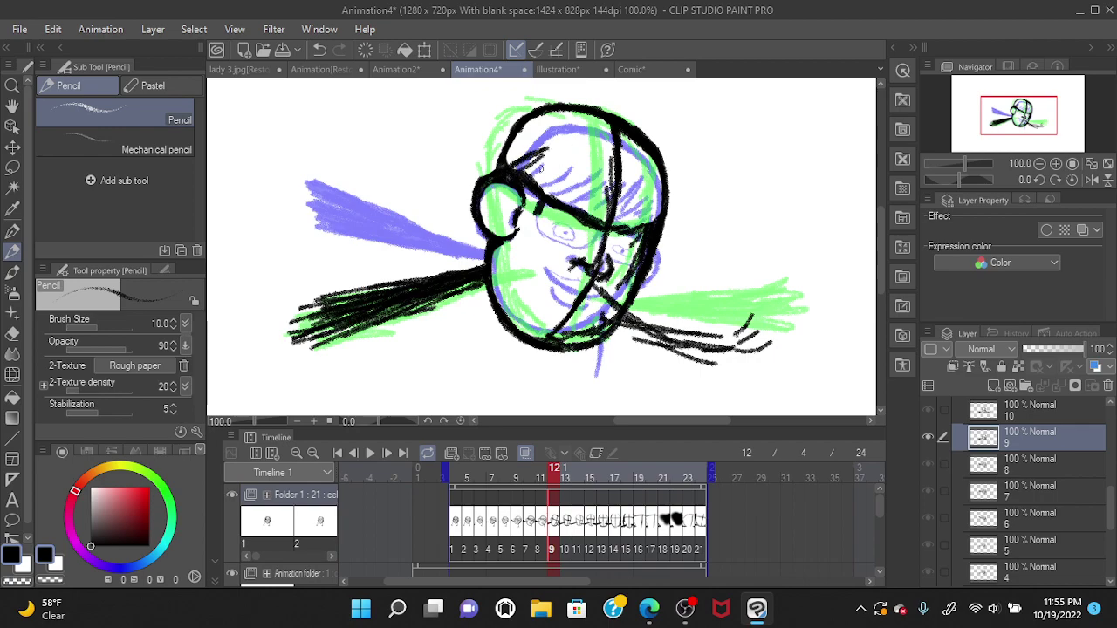
{"action": "left_click_drag", "start_coordinate": [570, 150], "coordinate": [531, 190]}
{"action": "mouse_move", "coordinate": [601, 154]}
{"action": "left_mouse_down"}
{"action": "mouse_move", "coordinate": [547, 205]}
{"action": "mouse_move", "coordinate": [577, 173]}
{"action": "mouse_move", "coordinate": [583, 199]}
{"action": "mouse_move", "coordinate": [600, 185]}
{"action": "mouse_move", "coordinate": [579, 202]}
{"action": "left_mouse_up"}
{"action": "mouse_move", "coordinate": [637, 162]}
{"action": "left_mouse_down"}
{"action": "mouse_move", "coordinate": [587, 217]}
{"action": "mouse_move", "coordinate": [618, 203]}
{"action": "mouse_move", "coordinate": [616, 218]}
{"action": "left_mouse_up"}
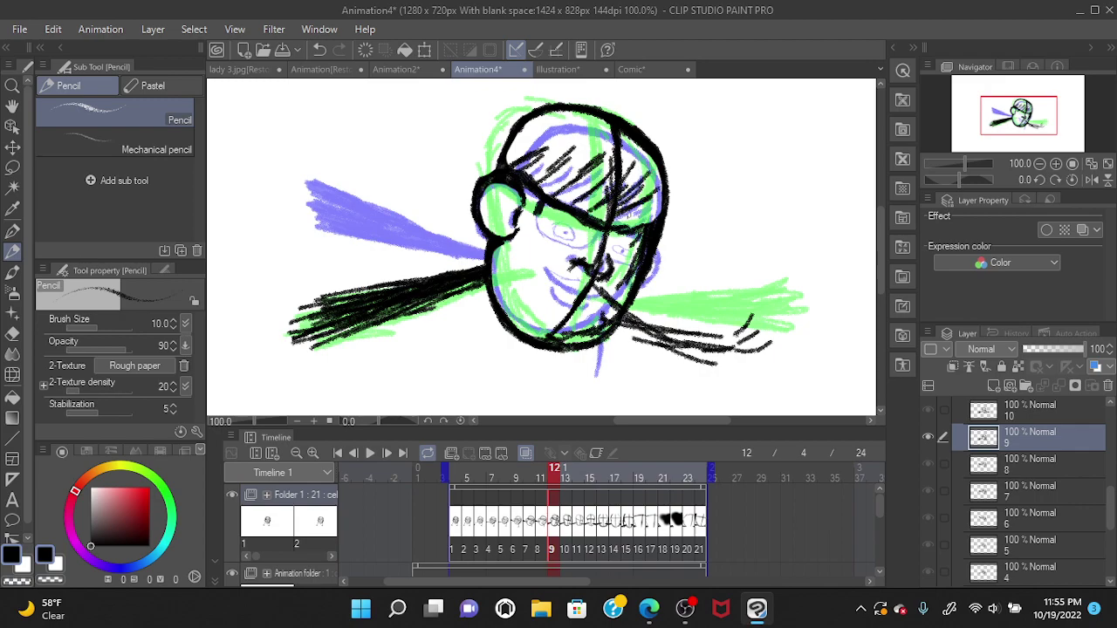
{"action": "mouse_move", "coordinate": [665, 190]}
{"action": "left_mouse_down"}
{"action": "mouse_move", "coordinate": [642, 218]}
{"action": "mouse_move", "coordinate": [652, 227]}
{"action": "left_mouse_up"}
{"action": "key", "text": "ctrl+z"}
{"action": "mouse_move", "coordinate": [563, 266]}
{"action": "left_mouse_down"}
{"action": "mouse_move", "coordinate": [579, 270]}
{"action": "mouse_move", "coordinate": [571, 274]}
{"action": "mouse_move", "coordinate": [582, 260]}
{"action": "mouse_move", "coordinate": [607, 278]}
{"action": "mouse_move", "coordinate": [610, 260]}
{"action": "mouse_move", "coordinate": [607, 283]}
{"action": "mouse_move", "coordinate": [587, 281]}
{"action": "left_mouse_up"}
{"action": "left_click_drag", "start_coordinate": [606, 242], "coordinate": [611, 272]}
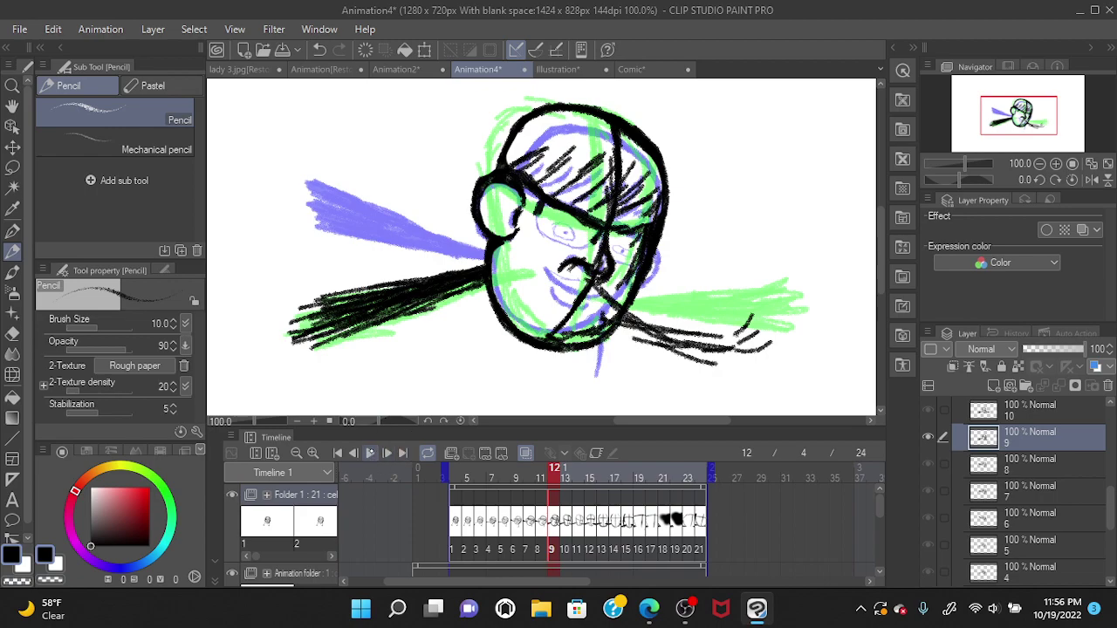
Step: Play back the animation, stop it, and step back through the frames to cel 6 to check the head movement
{"action": "left_click", "coordinate": [369, 453]}
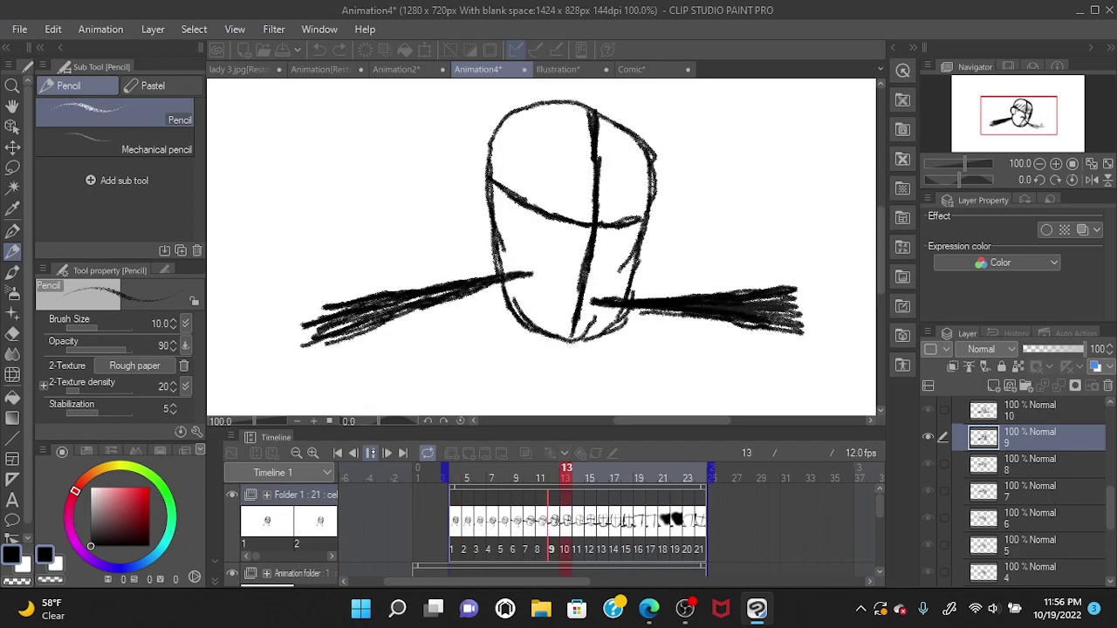
{"action": "key", "text": "space"}
{"action": "key", "text": "Left"}
{"action": "key", "text": "Left"}
{"action": "key", "text": "Left"}
{"action": "key", "text": "Left"}
{"action": "key", "text": "Left"}
{"action": "key", "text": "Left"}
{"action": "key", "text": "Left"}
{"action": "key", "text": "Left"}
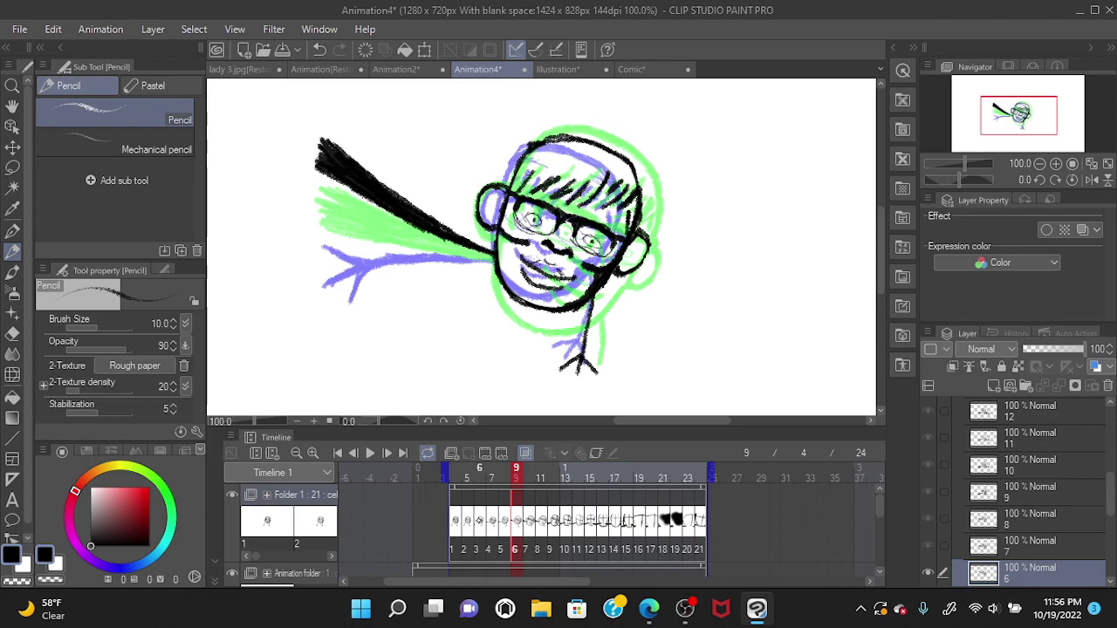
Step: Add cheek lines and retouch the nose on cel 7 with the Pencil, comparing it with cels 5, 6 and 8
{"action": "left_click", "coordinate": [505, 528]}
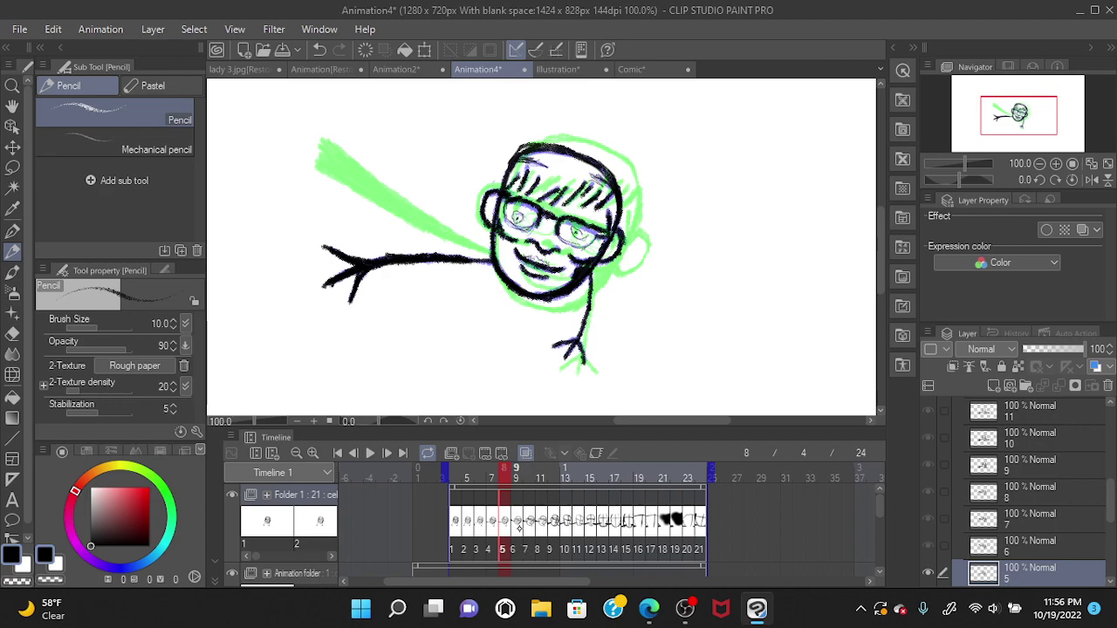
{"action": "left_click", "coordinate": [519, 528]}
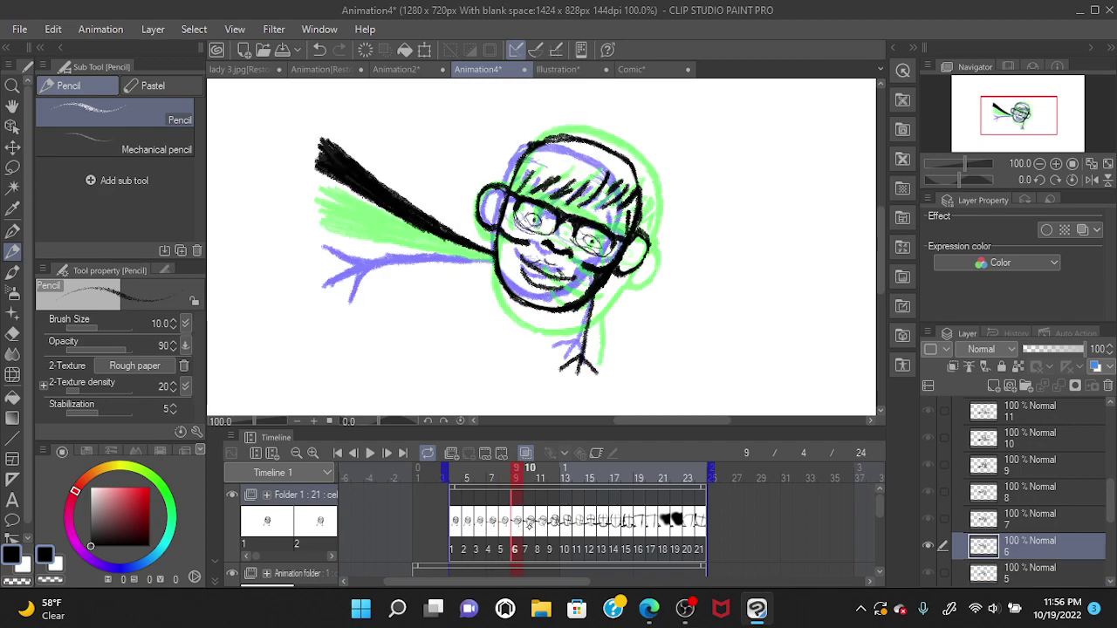
{"action": "left_click", "coordinate": [527, 523]}
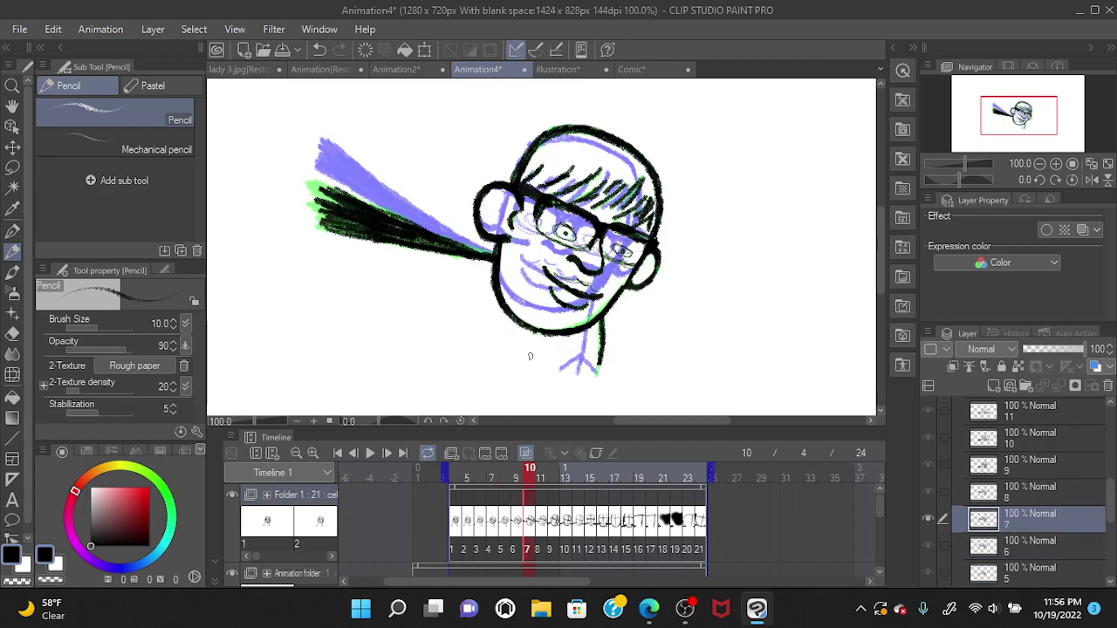
{"action": "left_click", "coordinate": [515, 521]}
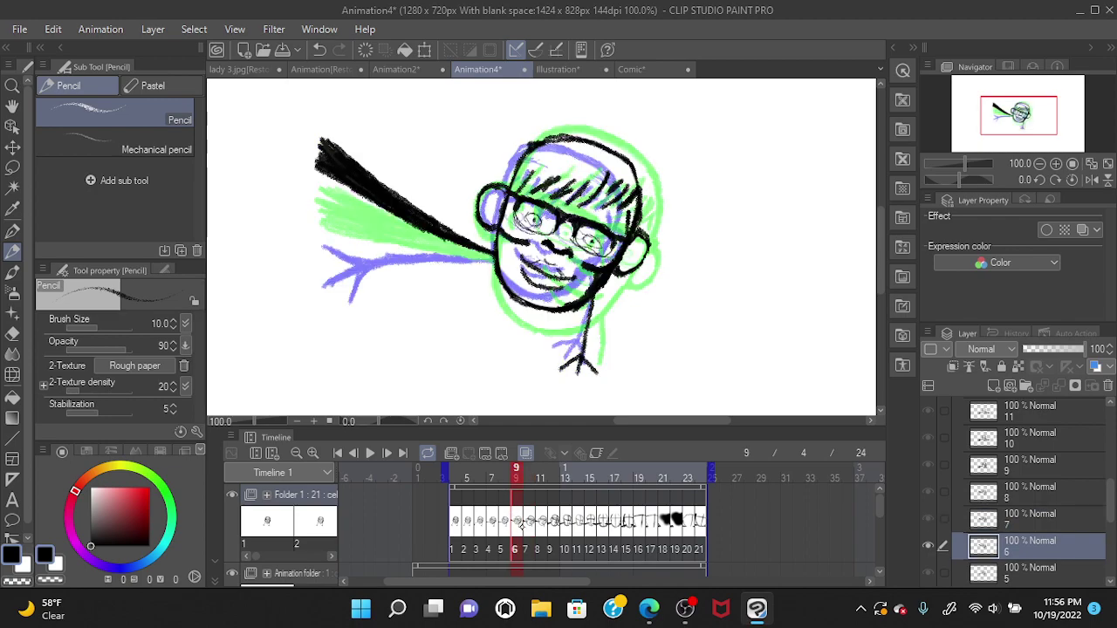
{"action": "left_click", "coordinate": [527, 524]}
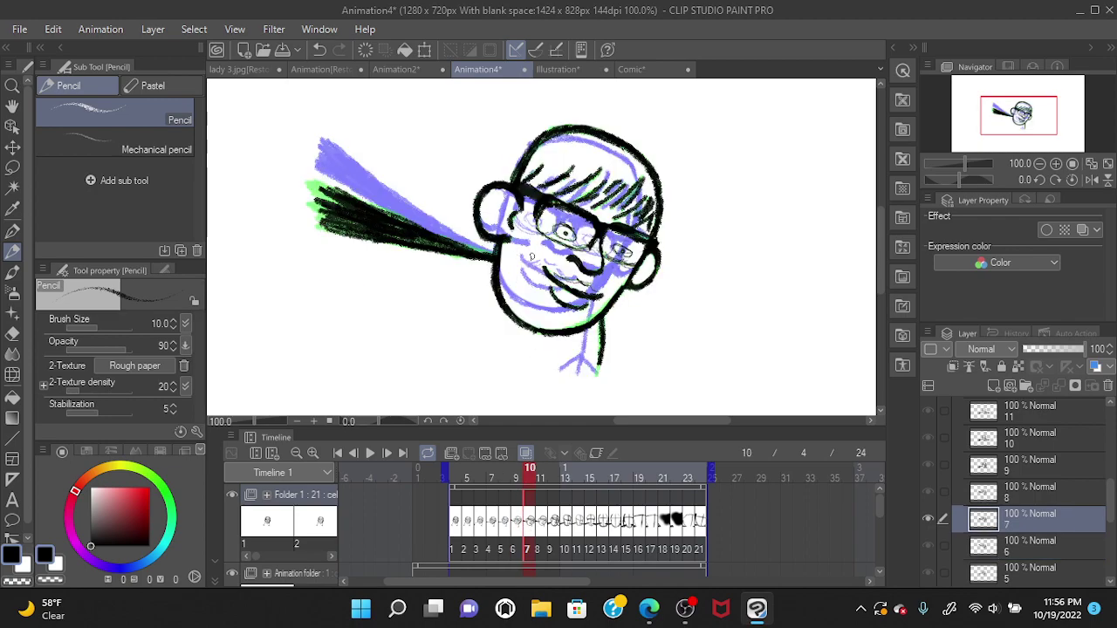
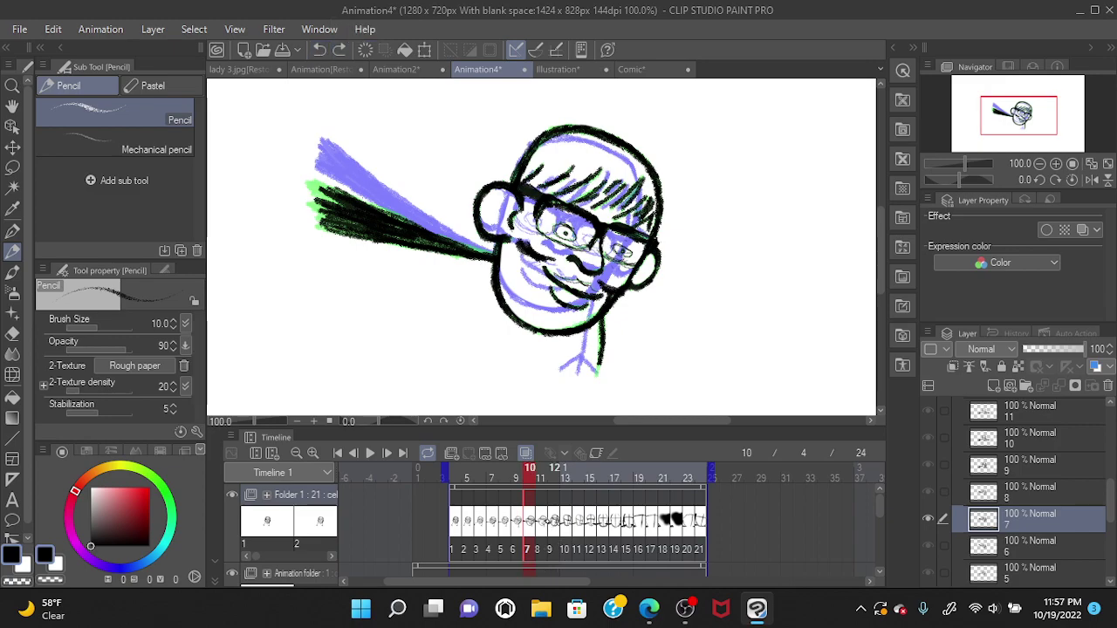
{"action": "left_click", "coordinate": [539, 521]}
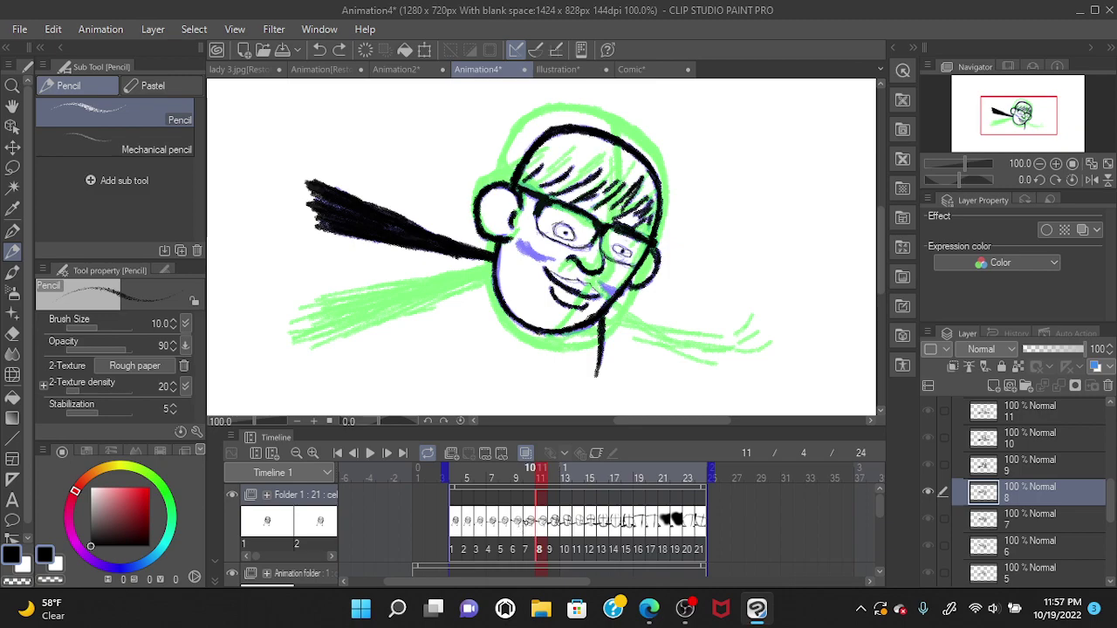
{"action": "left_click", "coordinate": [527, 521]}
{"action": "left_click", "coordinate": [515, 522]}
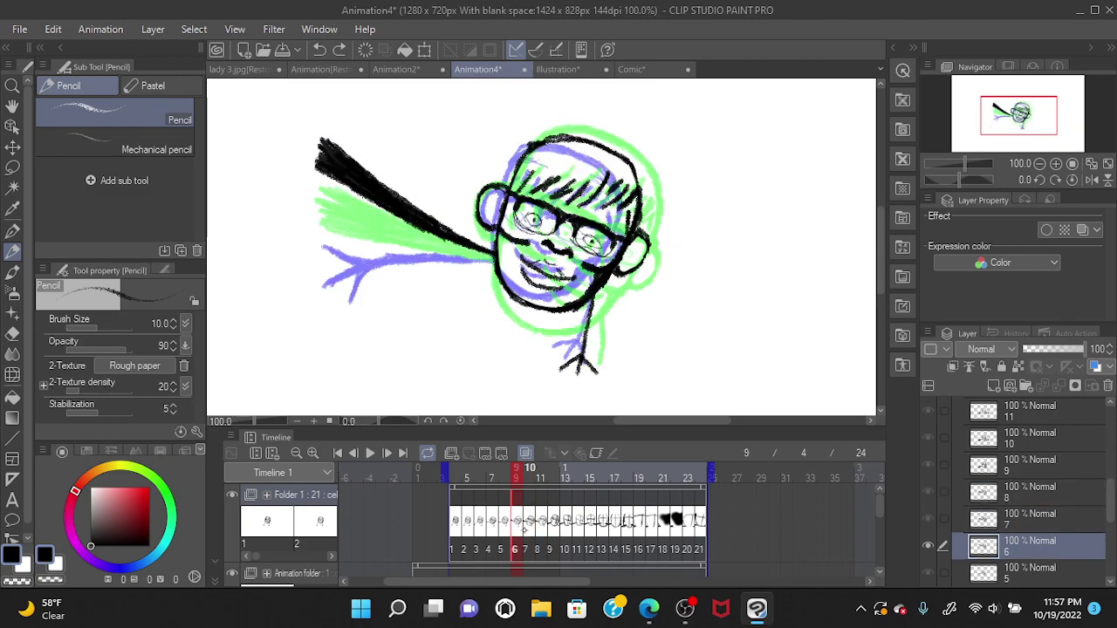
{"action": "left_click", "coordinate": [528, 521]}
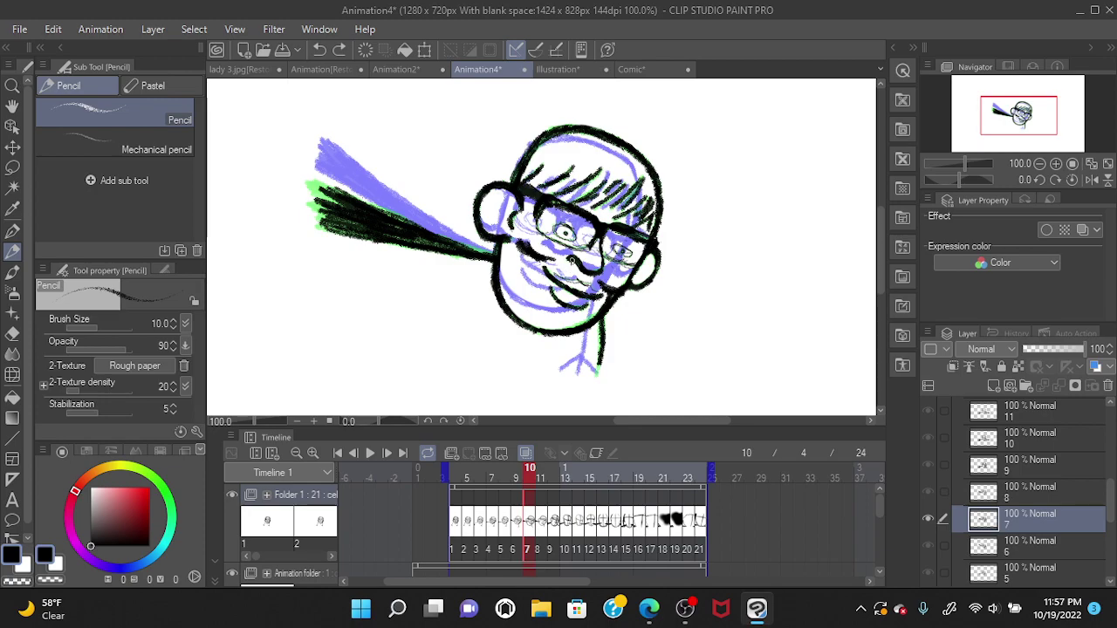
{"action": "left_click_drag", "start_coordinate": [571, 256], "coordinate": [578, 268]}
Step: Play back the animation again and compare the face on cel 7 with cel 6
{"action": "left_click", "coordinate": [370, 453]}
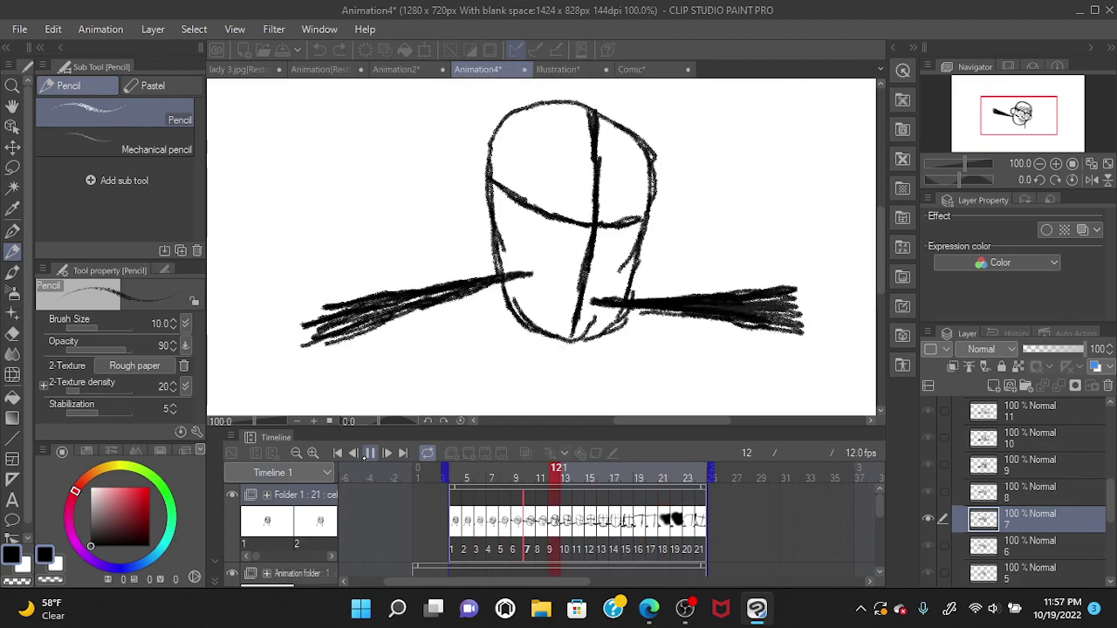
{"action": "key", "text": "space"}
{"action": "left_click", "coordinate": [527, 522]}
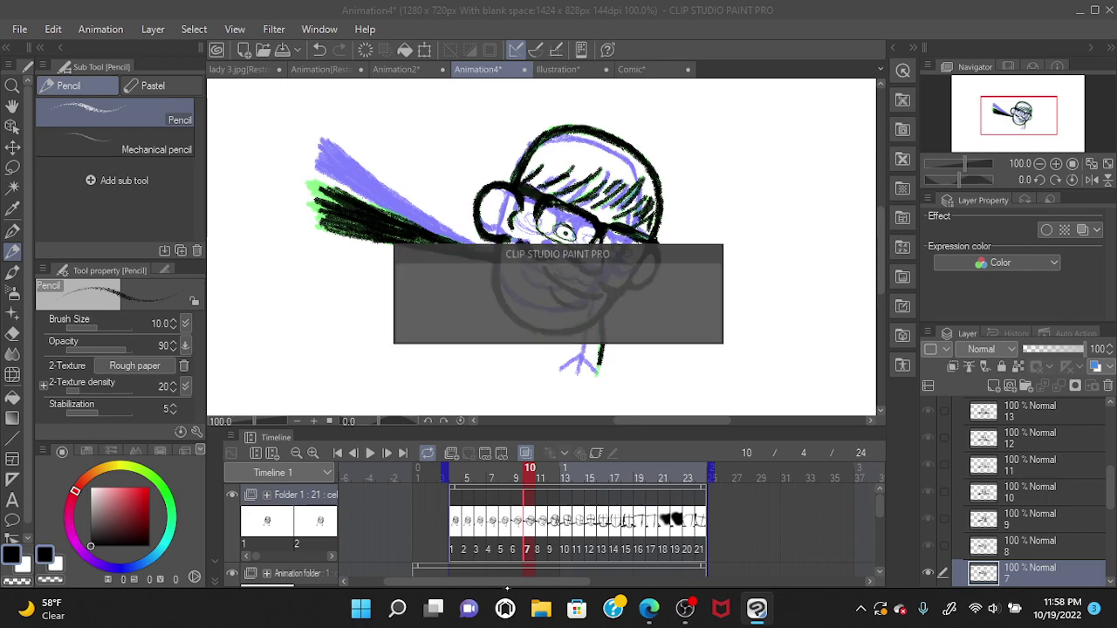
{"action": "left_click", "coordinate": [516, 524]}
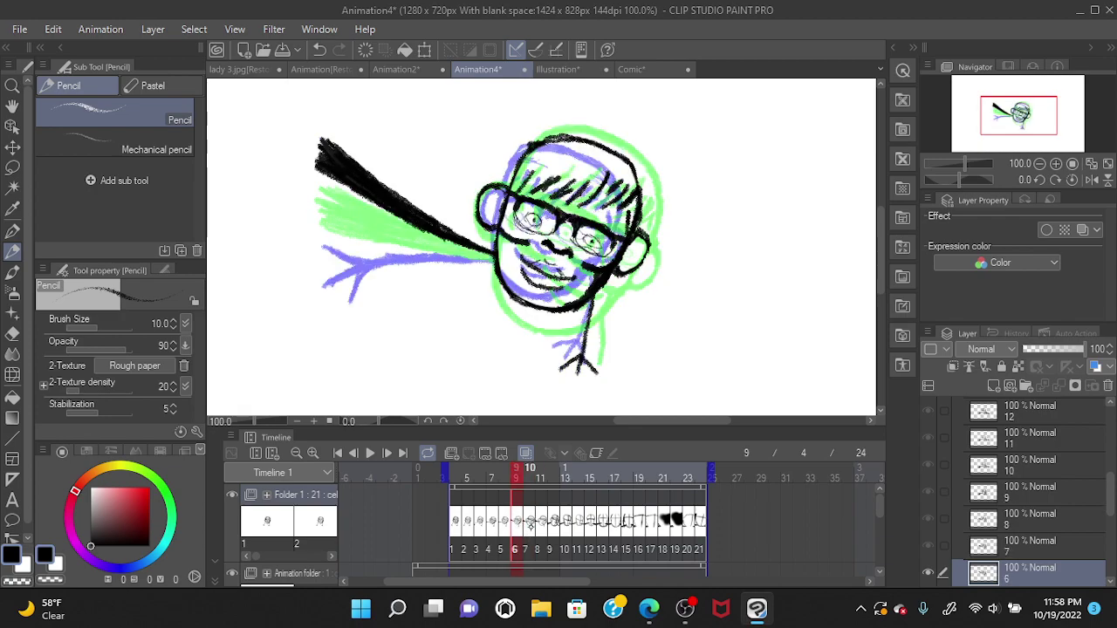
{"action": "left_click", "coordinate": [530, 523]}
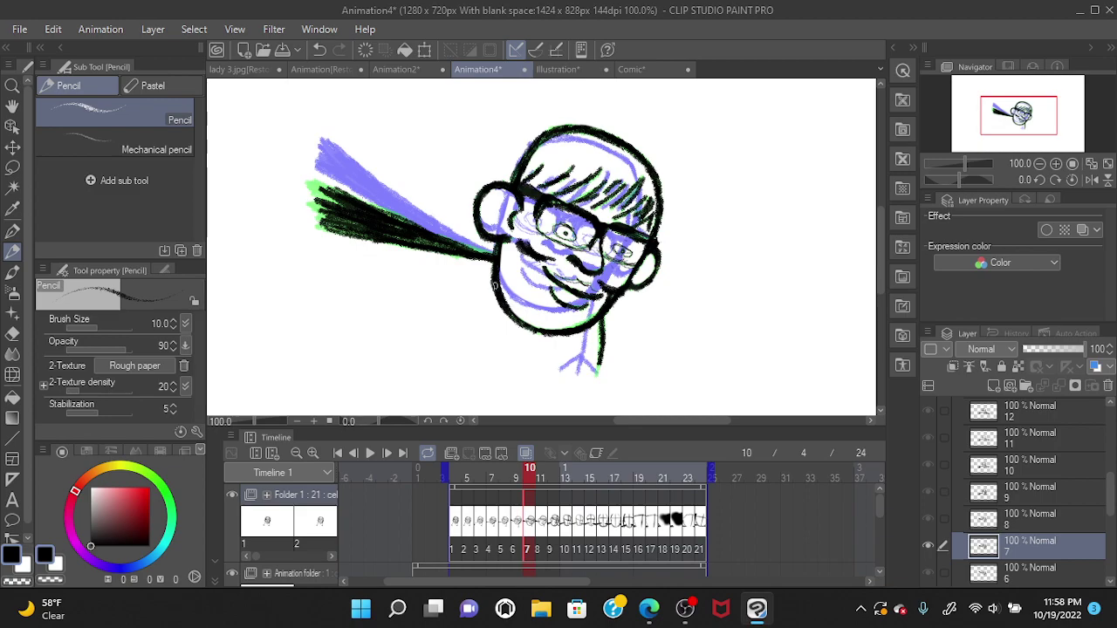
Step: Thicken the jaw and chin outline and the upper-left crown on cel 7 with the Pencil, undoing the unwanted chin strokes
{"action": "left_click_drag", "start_coordinate": [547, 333], "coordinate": [533, 320]}
{"action": "left_click", "coordinate": [319, 50]}
{"action": "left_click_drag", "start_coordinate": [533, 319], "coordinate": [573, 330]}
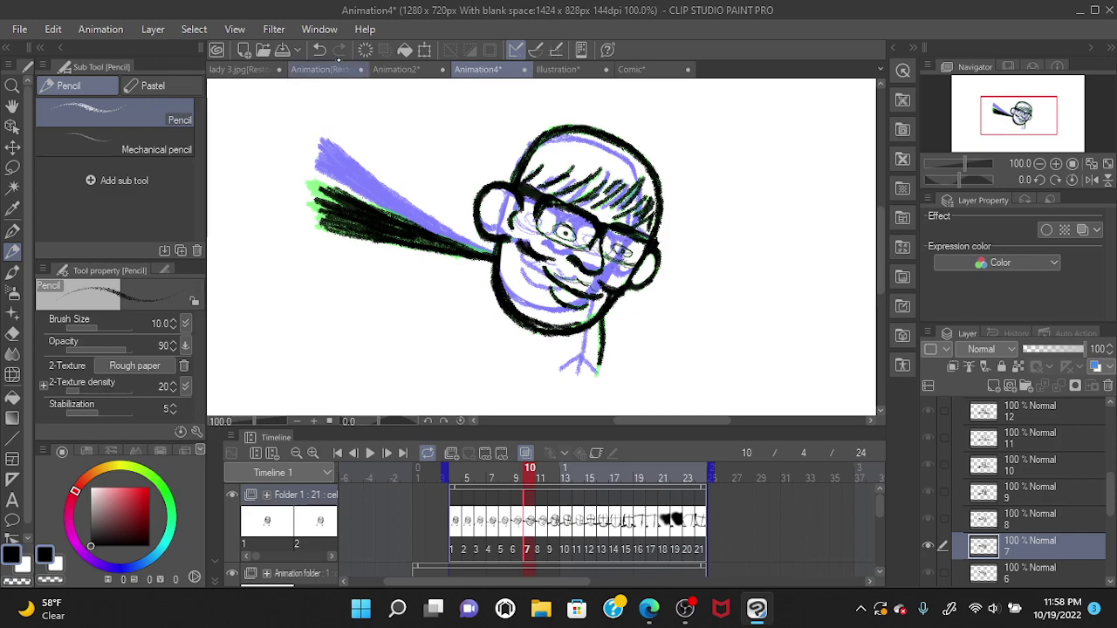
{"action": "left_click", "coordinate": [320, 50]}
{"action": "left_click_drag", "start_coordinate": [578, 327], "coordinate": [561, 328]}
{"action": "left_click", "coordinate": [320, 50]}
{"action": "left_click_drag", "start_coordinate": [528, 321], "coordinate": [538, 325]}
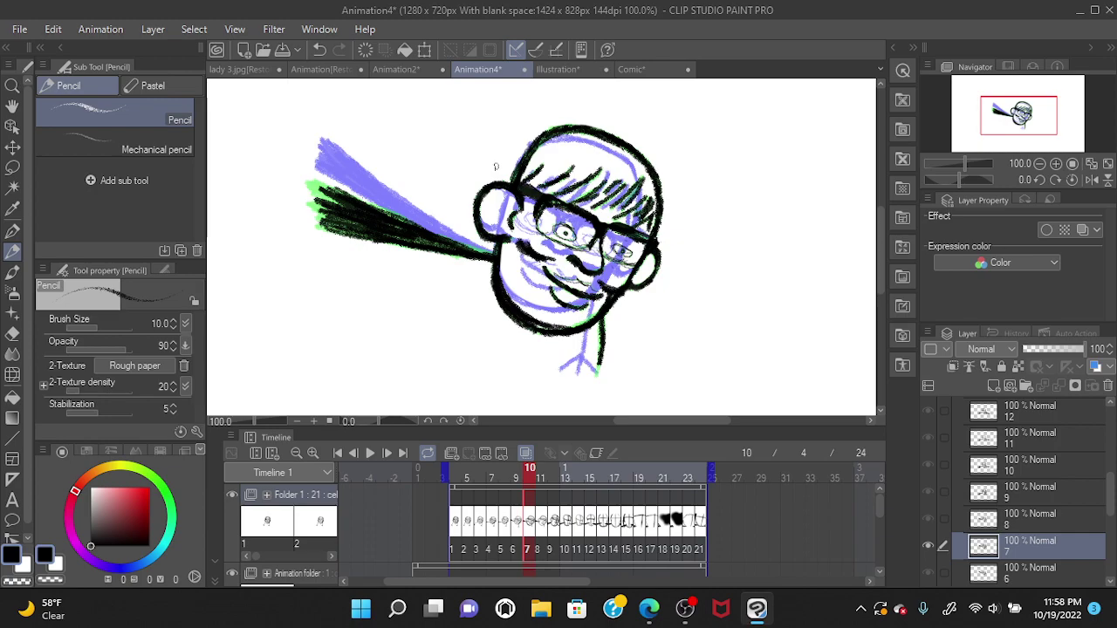
{"action": "mouse_move", "coordinate": [534, 148]}
{"action": "left_mouse_down"}
{"action": "mouse_move", "coordinate": [599, 131]}
{"action": "mouse_move", "coordinate": [562, 133]}
{"action": "mouse_move", "coordinate": [609, 138]}
{"action": "mouse_move", "coordinate": [535, 139]}
{"action": "mouse_move", "coordinate": [527, 161]}
{"action": "mouse_move", "coordinate": [542, 143]}
{"action": "left_mouse_up"}
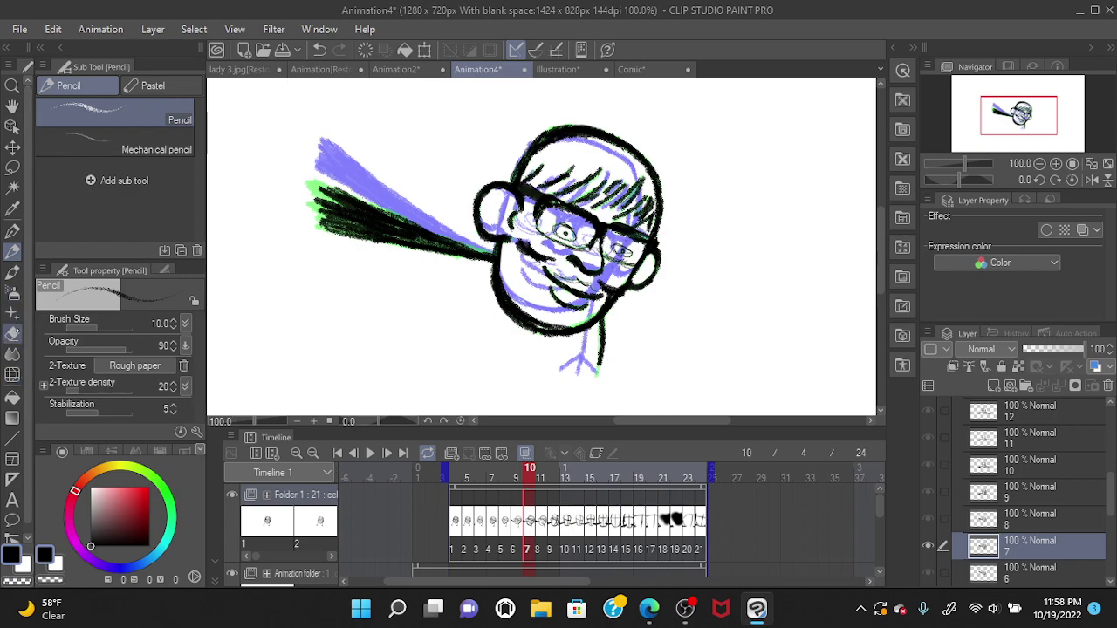
Step: Trim the outer edge of the left jaw line on cel 7 with the Rough eraser at size 30, undoing an unwanted erasure
{"action": "left_click", "coordinate": [12, 334]}
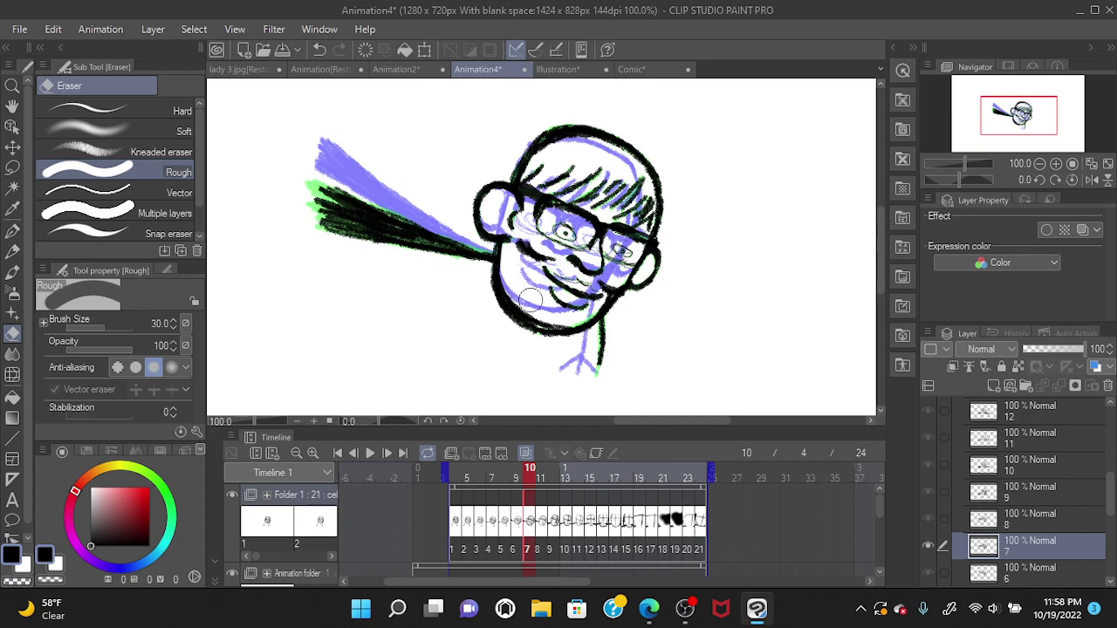
{"action": "key", "text": "ctrl+z"}
{"action": "left_click_drag", "start_coordinate": [480, 306], "coordinate": [479, 287]}
{"action": "mouse_move", "coordinate": [504, 326]}
{"action": "left_mouse_down"}
{"action": "mouse_move", "coordinate": [541, 341]}
{"action": "mouse_move", "coordinate": [531, 326]}
{"action": "mouse_move", "coordinate": [516, 330]}
{"action": "mouse_move", "coordinate": [525, 336]}
{"action": "mouse_move", "coordinate": [481, 279]}
{"action": "left_mouse_up"}
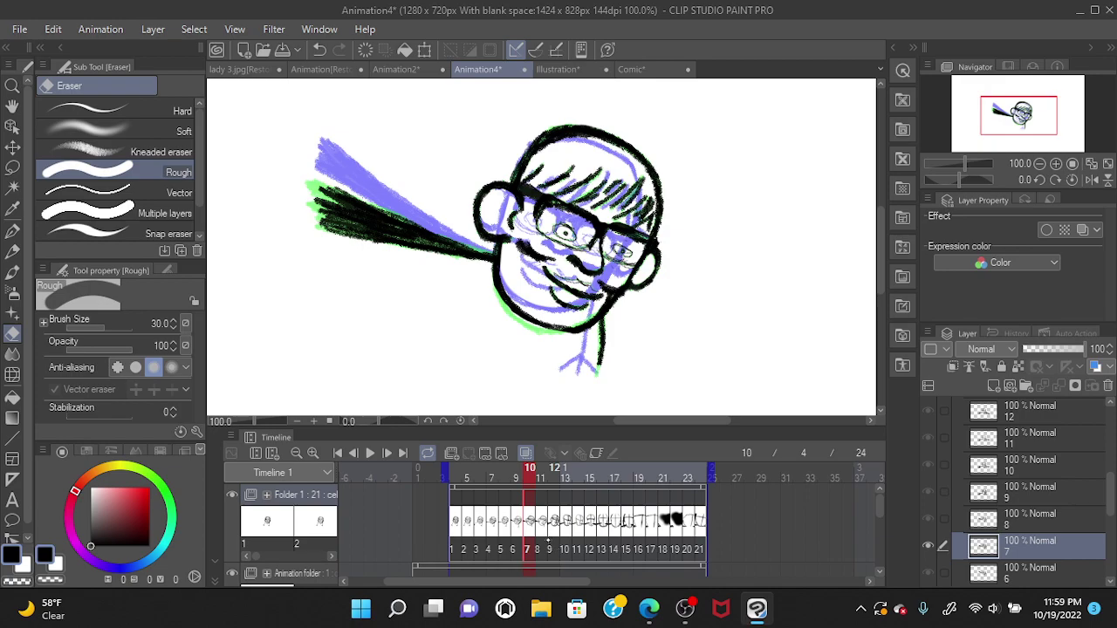
Step: Review cels 10 back to 6 one by one to compare the head outlines
{"action": "left_click", "coordinate": [567, 524]}
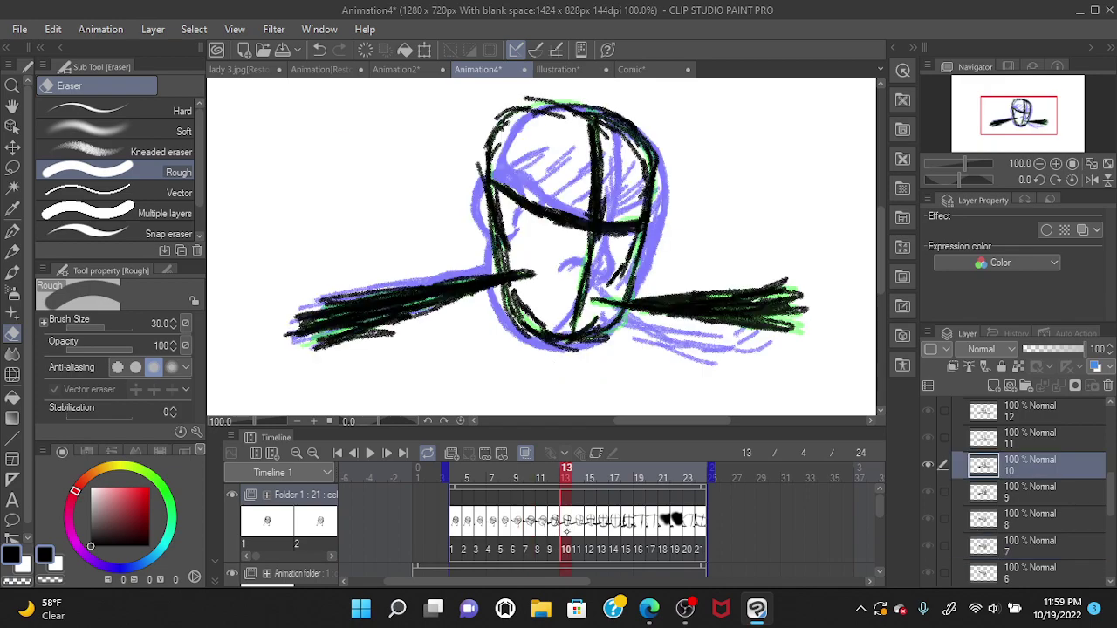
{"action": "left_click", "coordinate": [550, 523]}
{"action": "left_click", "coordinate": [539, 524]}
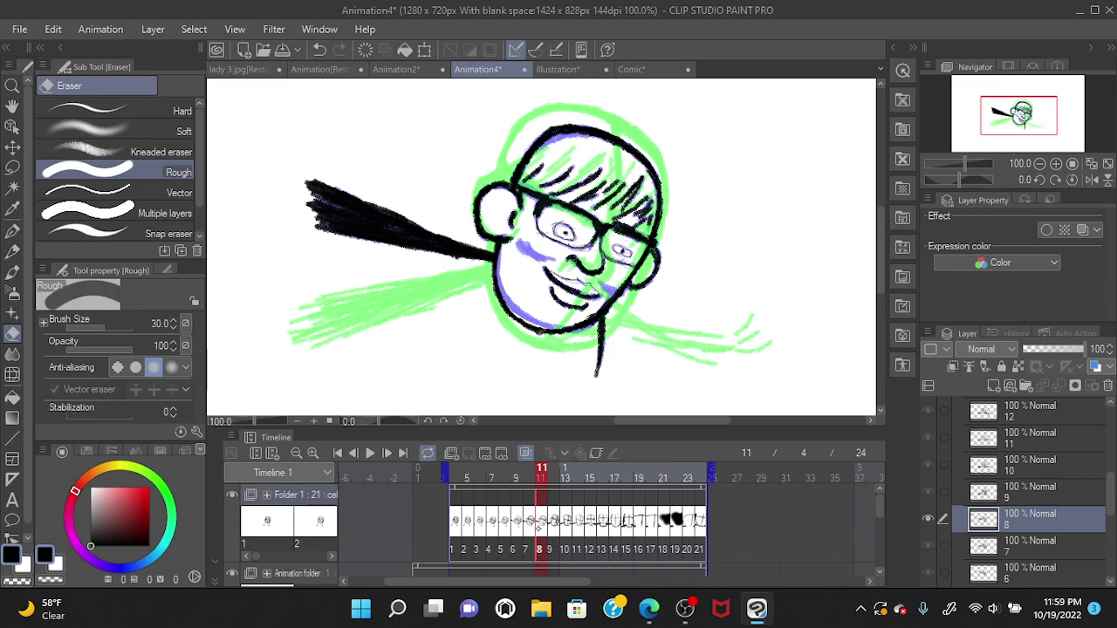
{"action": "left_click", "coordinate": [528, 524]}
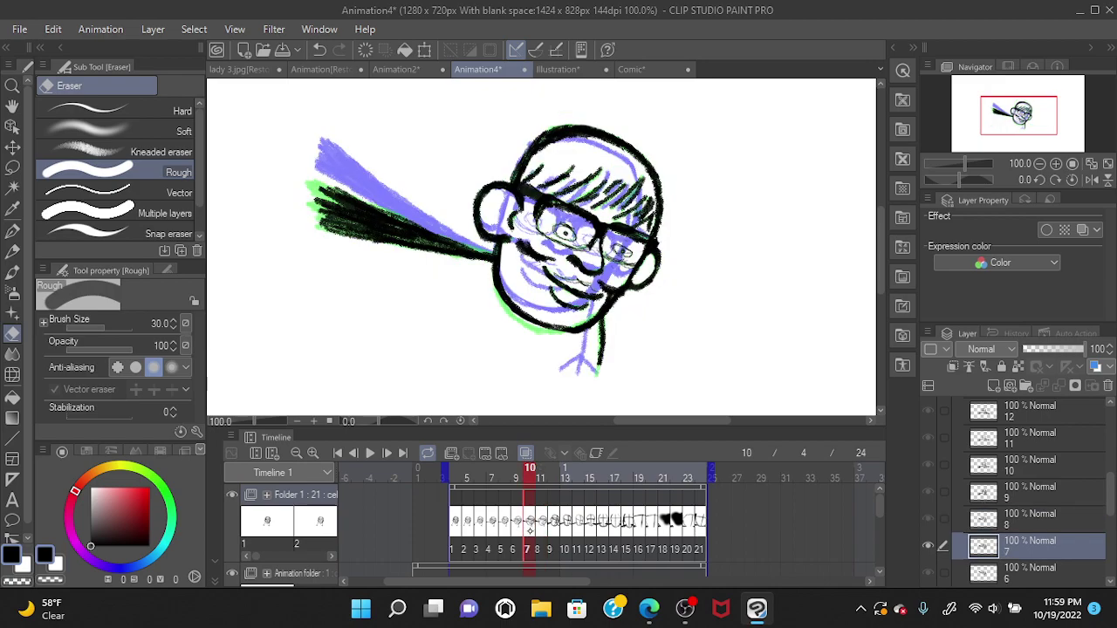
{"action": "left_click", "coordinate": [517, 523]}
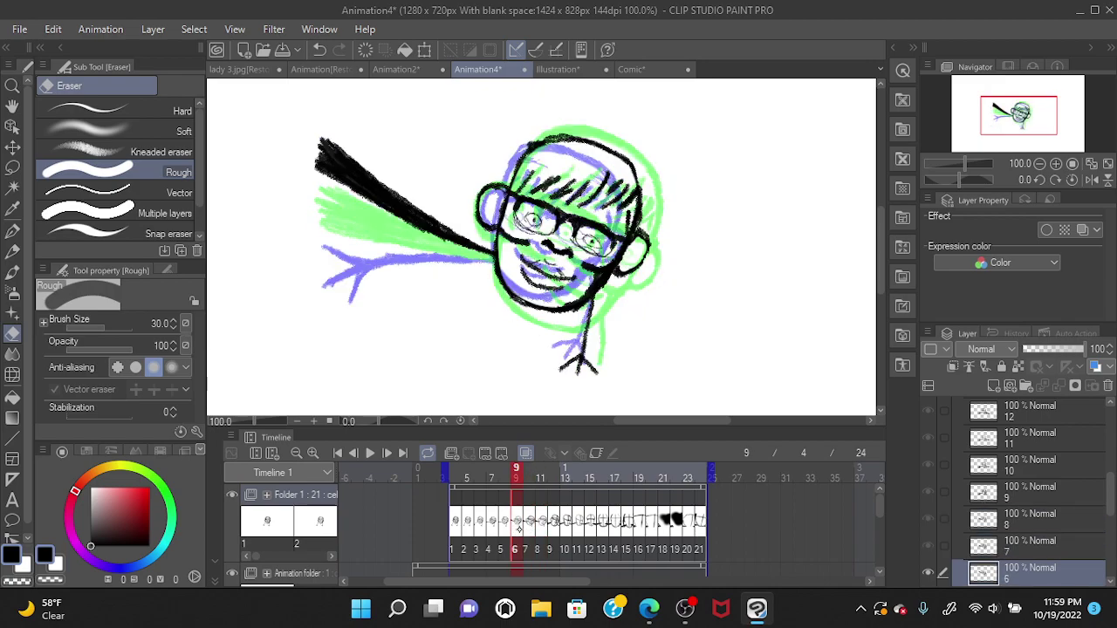
Step: Draw the cheek lines and thicken the chin and upper-left crown outline on cel 8 with the Pencil, undoing stray strokes
{"action": "left_click", "coordinate": [530, 524]}
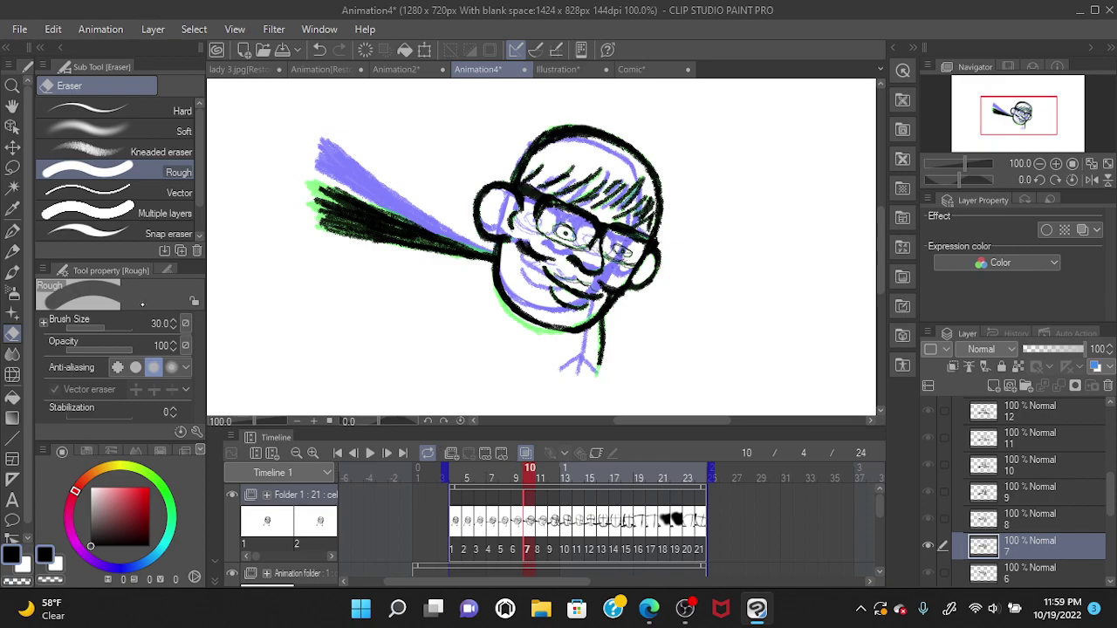
{"action": "left_click", "coordinate": [12, 252]}
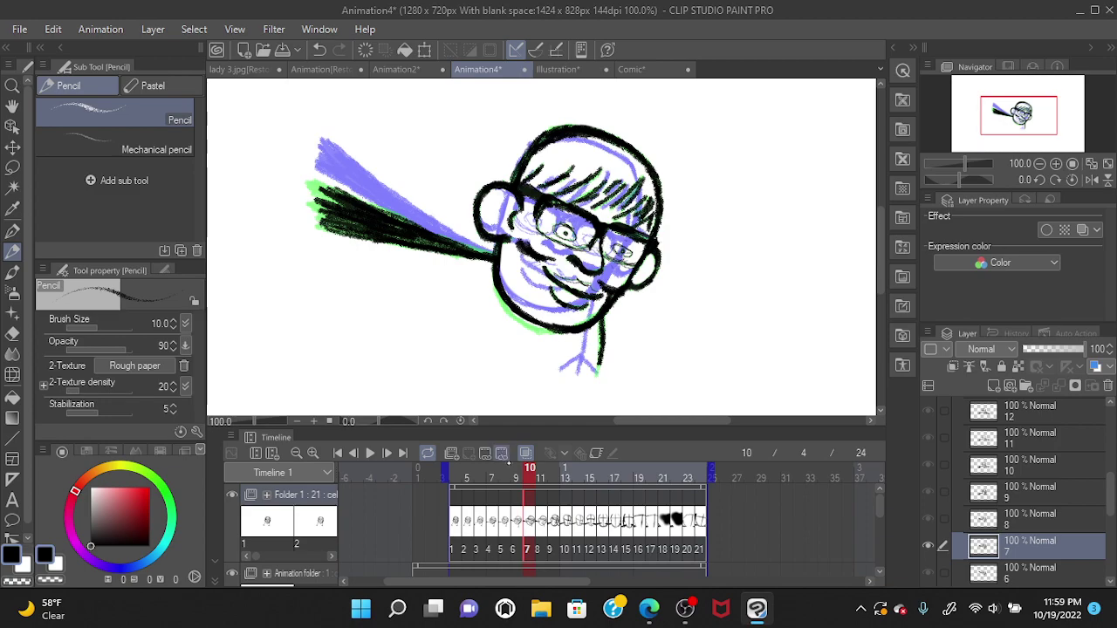
{"action": "left_click", "coordinate": [541, 520]}
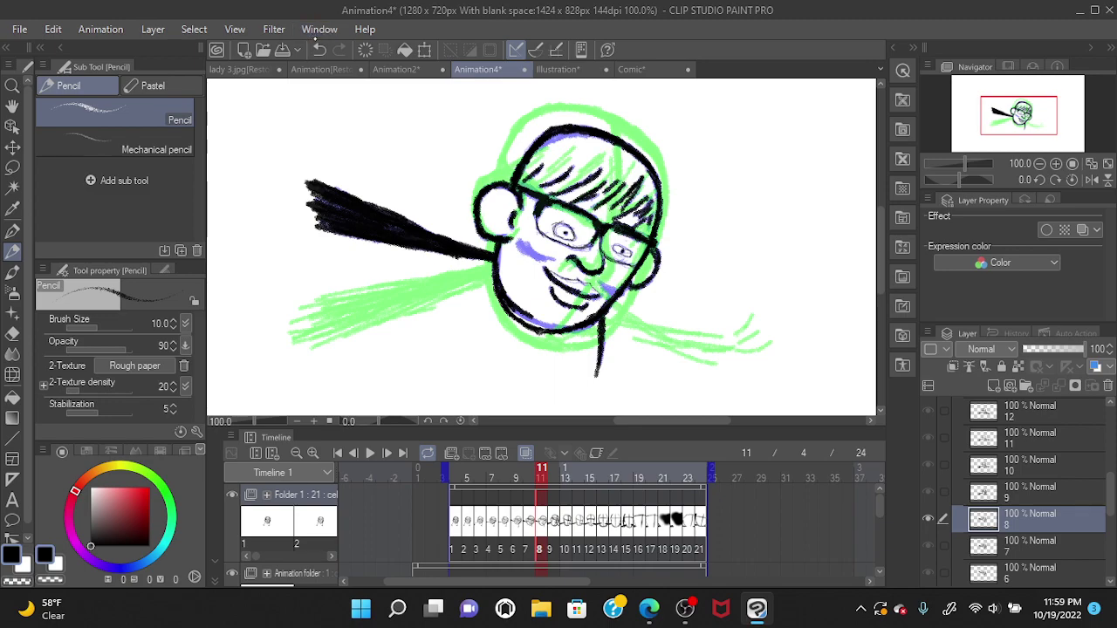
{"action": "left_click", "coordinate": [319, 50]}
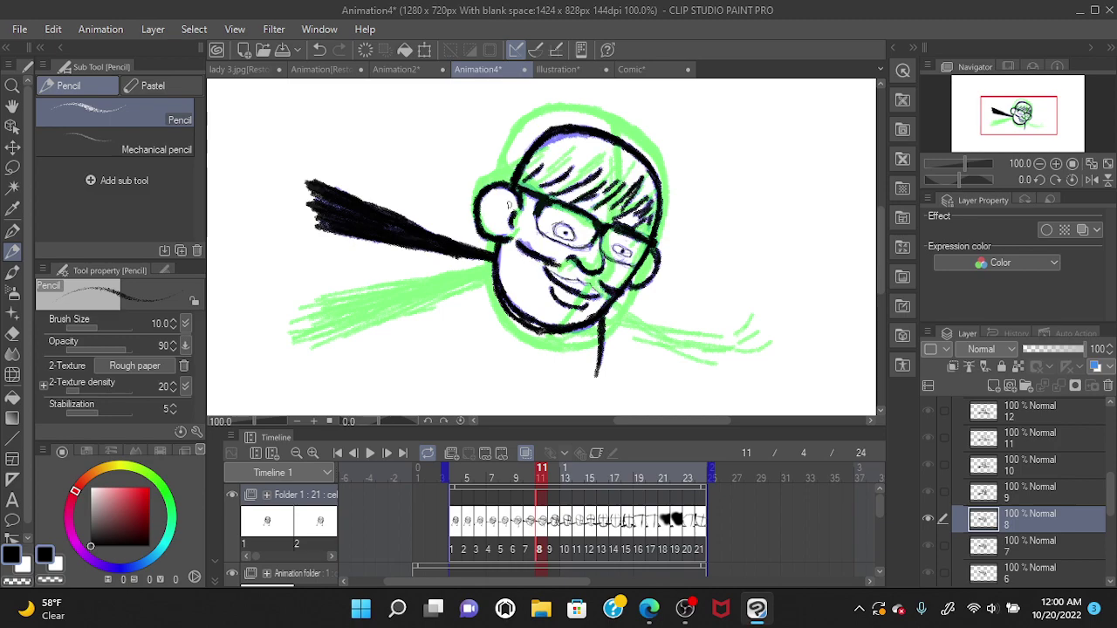
{"action": "left_click", "coordinate": [319, 50]}
{"action": "left_click_drag", "start_coordinate": [629, 278], "coordinate": [634, 290]}
{"action": "mouse_move", "coordinate": [549, 137]}
{"action": "left_mouse_down"}
{"action": "mouse_move", "coordinate": [537, 151]}
{"action": "mouse_move", "coordinate": [562, 142]}
{"action": "left_mouse_up"}
{"action": "key", "text": "ctrl+z"}
{"action": "mouse_move", "coordinate": [556, 138]}
{"action": "left_mouse_down"}
{"action": "mouse_move", "coordinate": [596, 134]}
{"action": "mouse_move", "coordinate": [528, 159]}
{"action": "left_mouse_up"}
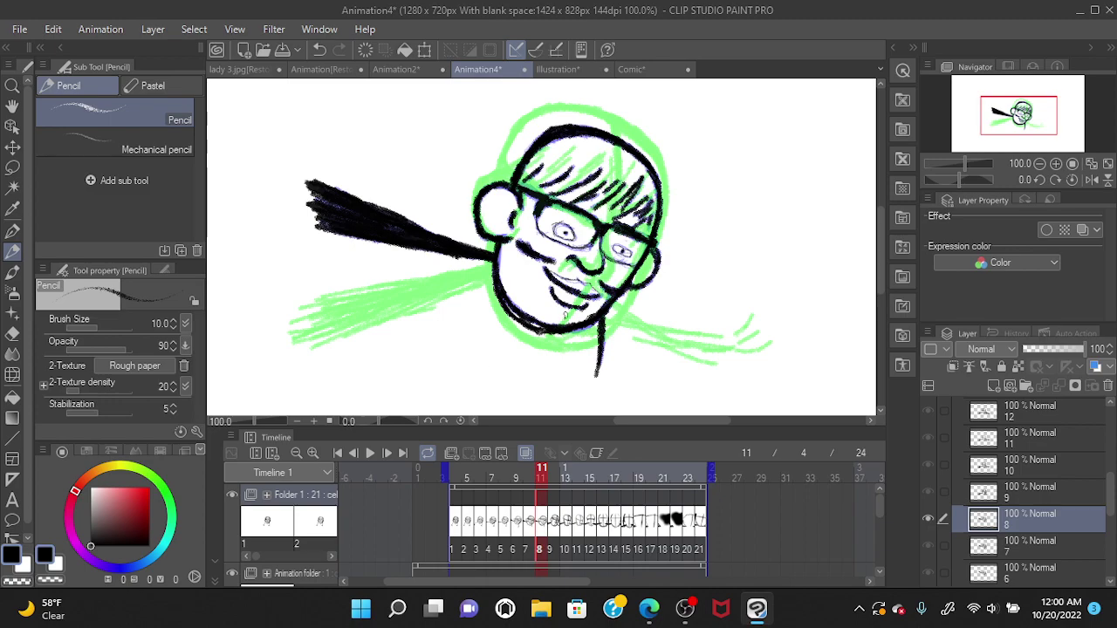
{"action": "left_click_drag", "start_coordinate": [569, 332], "coordinate": [589, 322]}
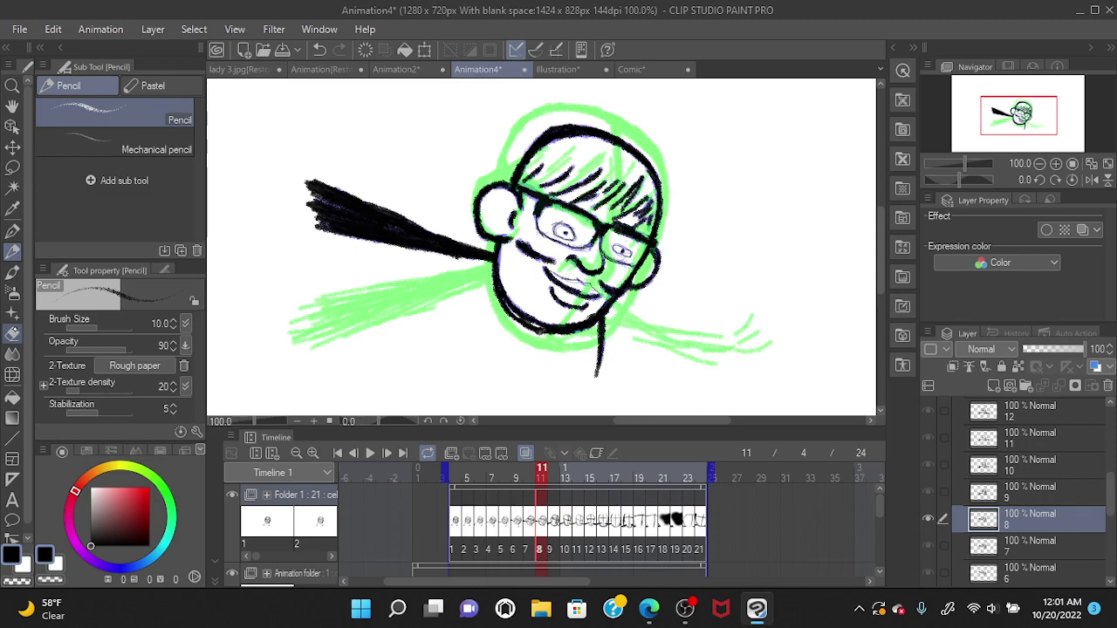
Step: Trim the lower-left jaw line on cel 8 with the Rough eraser at size 30, undoing an unwanted erasure
{"action": "left_click", "coordinate": [12, 333]}
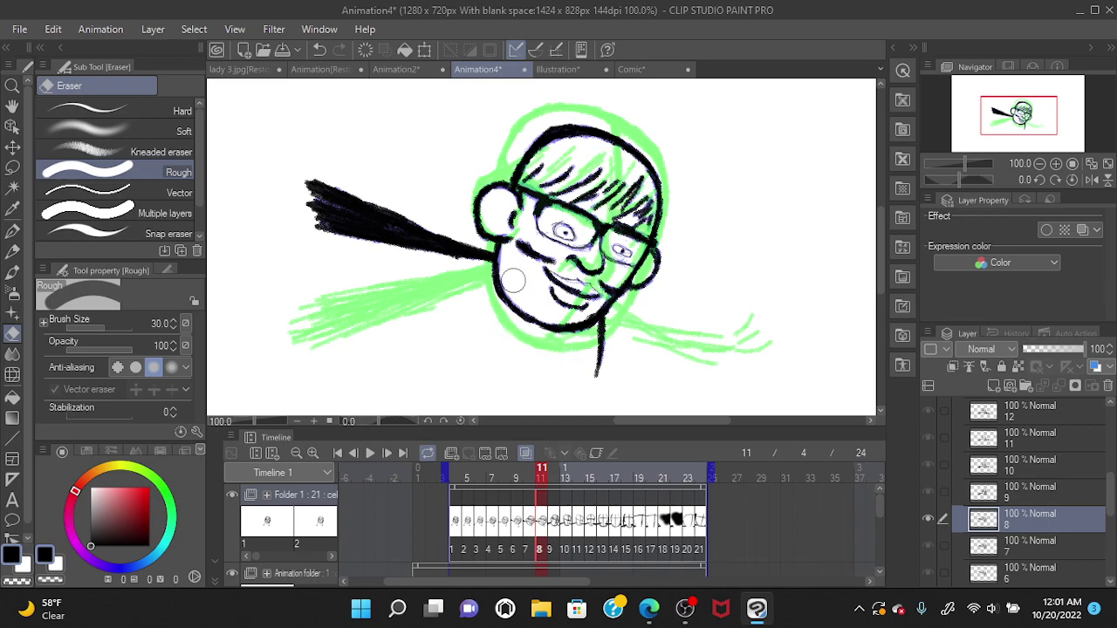
{"action": "left_click_drag", "start_coordinate": [548, 316], "coordinate": [559, 294]}
{"action": "key", "text": "ctrl+z"}
Step: Play back the animation and compare the head outline on cel 8 with cel 7
{"action": "left_click", "coordinate": [529, 520]}
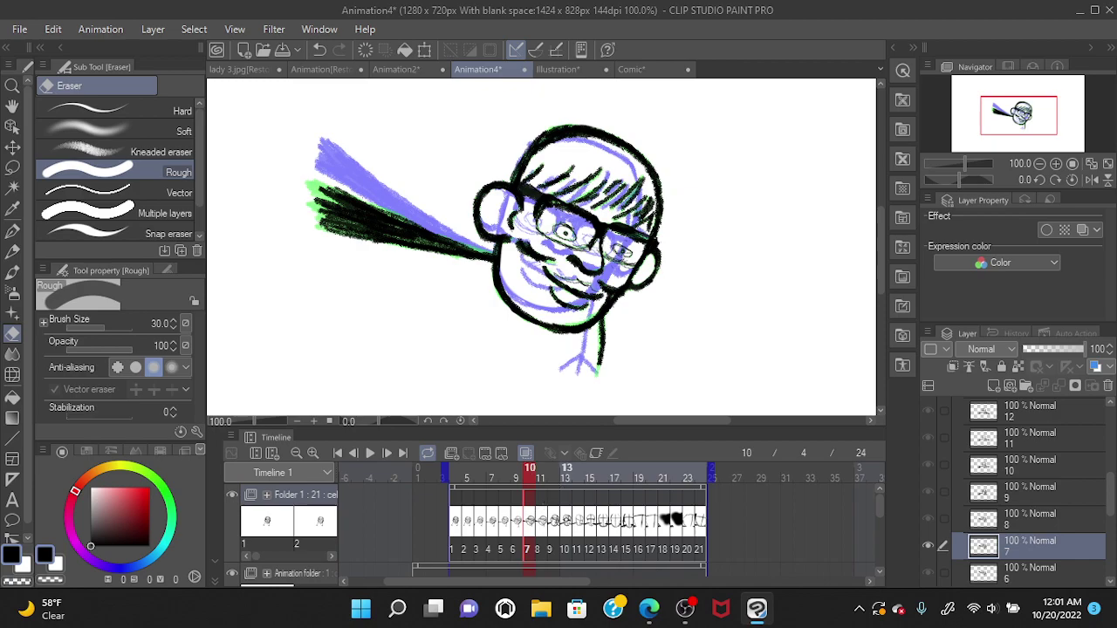
{"action": "left_click", "coordinate": [541, 522]}
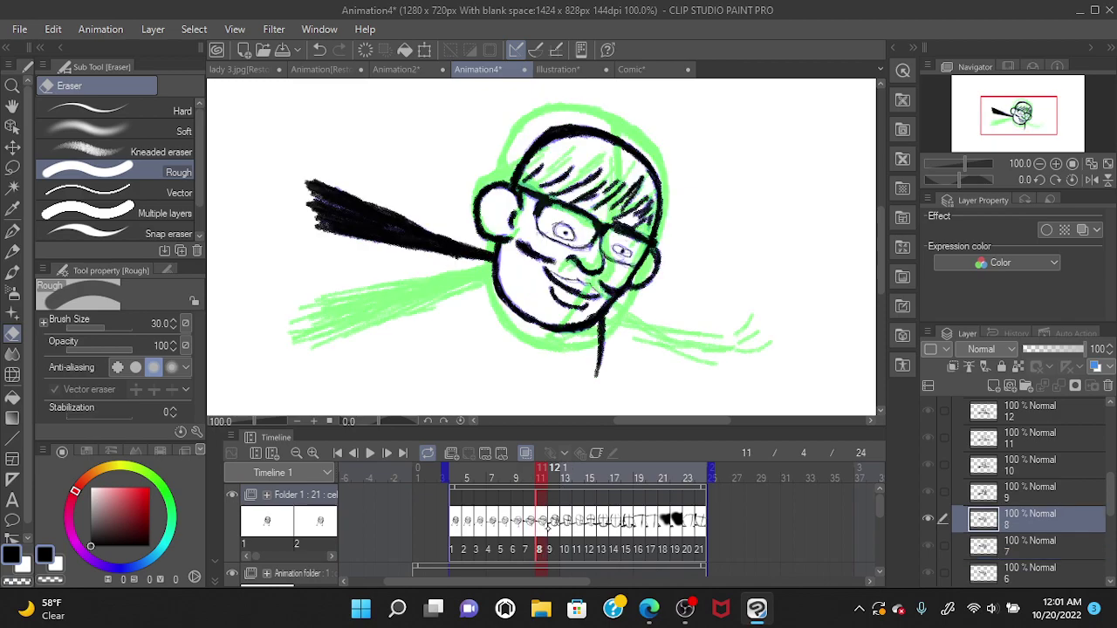
{"action": "left_click", "coordinate": [370, 453]}
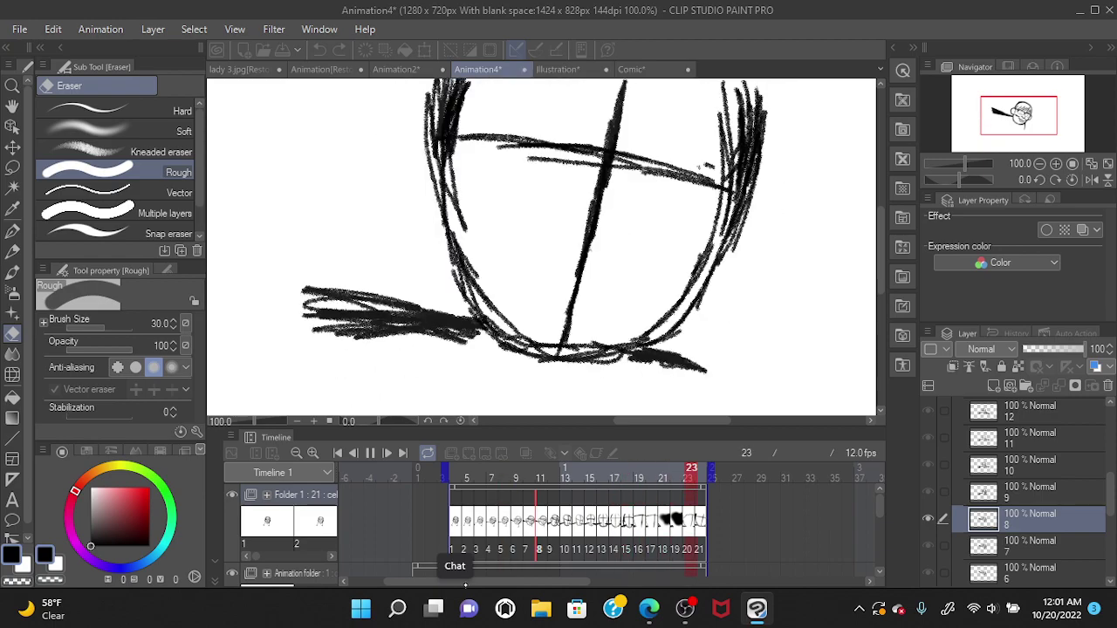
{"action": "mouse_move", "coordinate": [466, 586]}
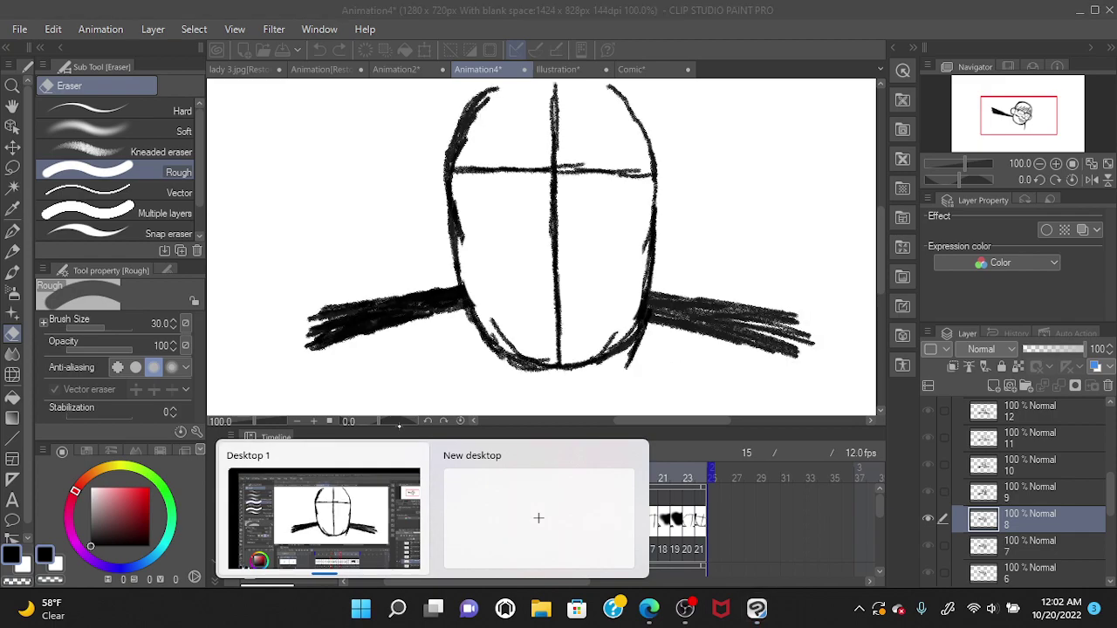
{"action": "left_click", "coordinate": [380, 514]}
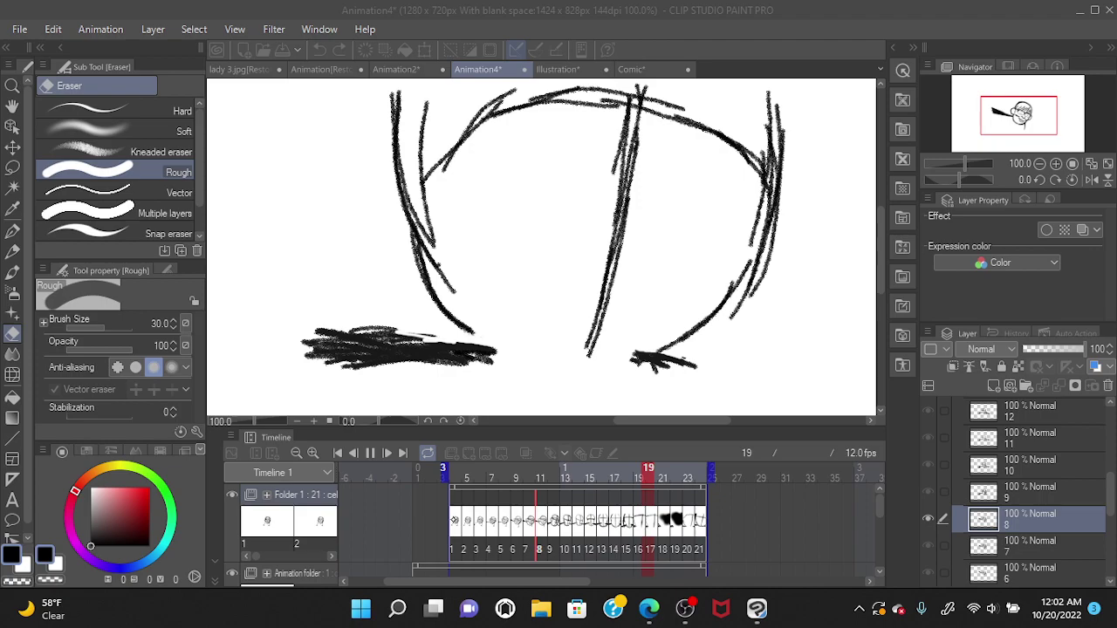
{"action": "left_click", "coordinate": [528, 523]}
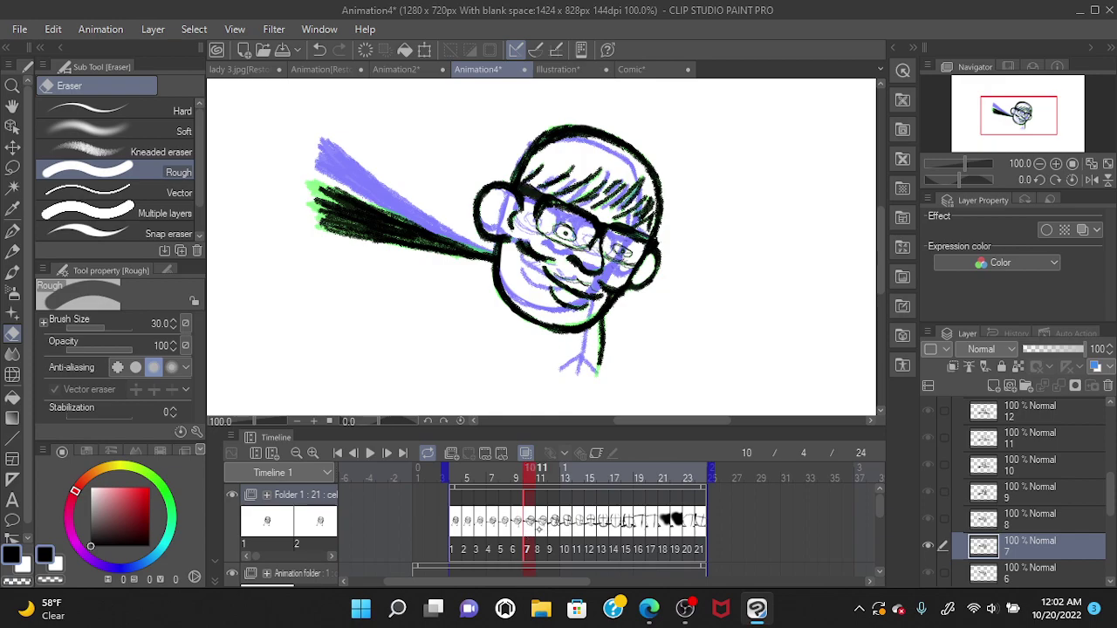
{"action": "left_click", "coordinate": [538, 521]}
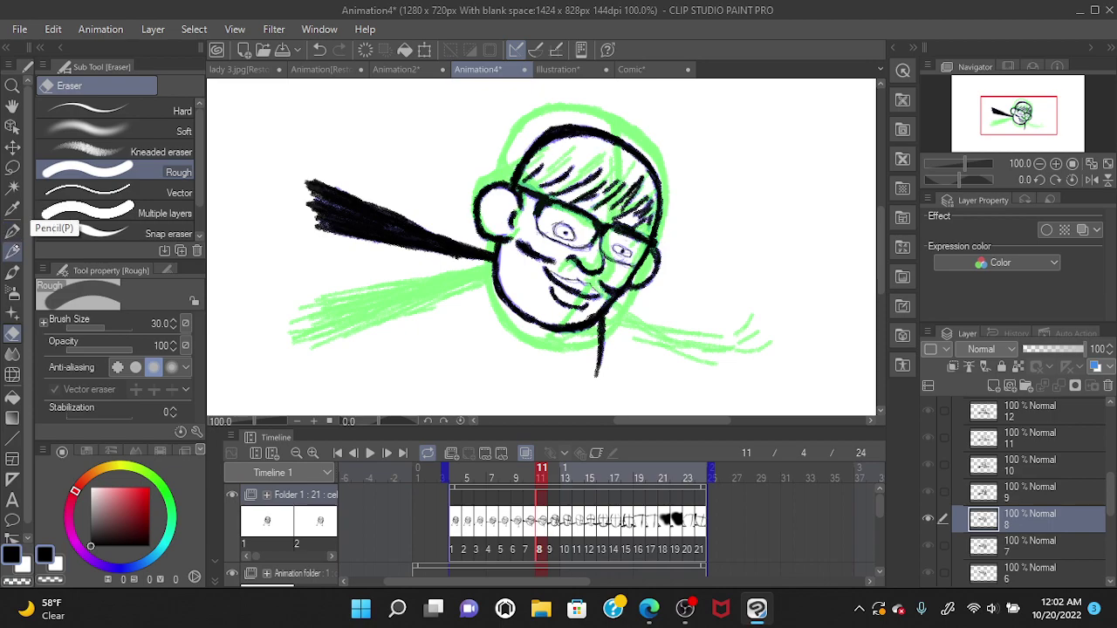
Step: Check the nose across cels 6 to 8 and thicken the left nostril line on cel 9 with the Pencil
{"action": "left_click", "coordinate": [13, 250]}
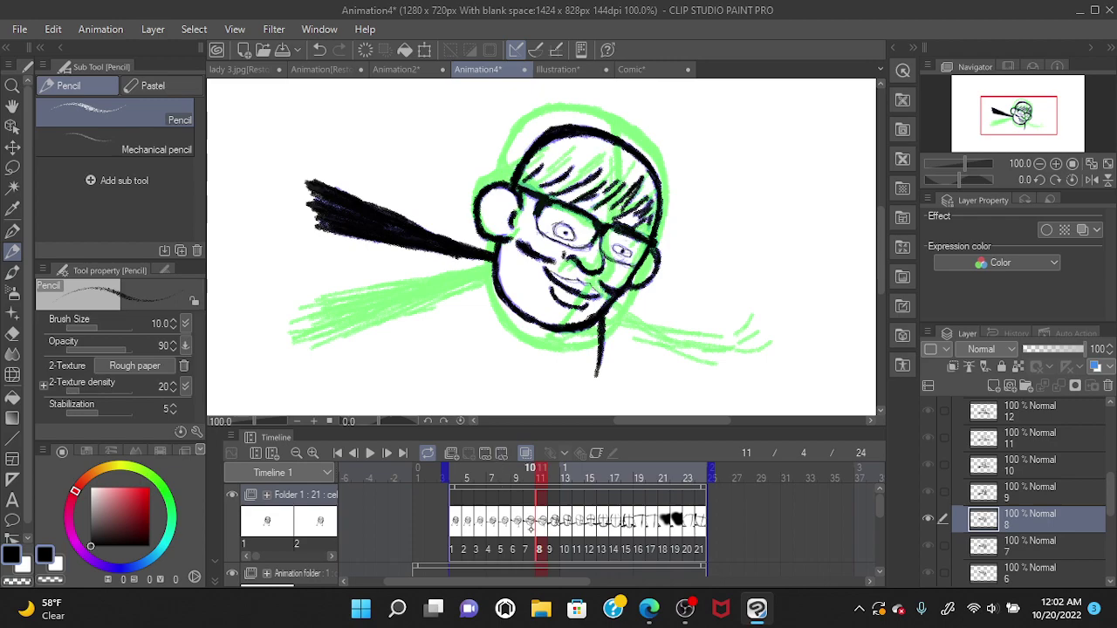
{"action": "left_click", "coordinate": [531, 528]}
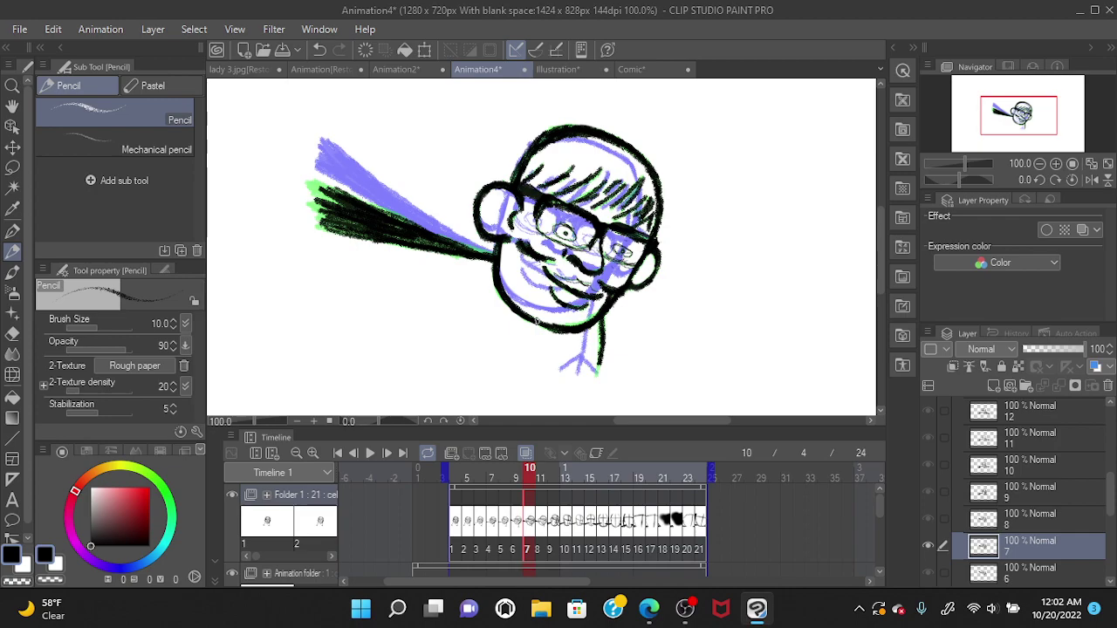
{"action": "left_click", "coordinate": [516, 522]}
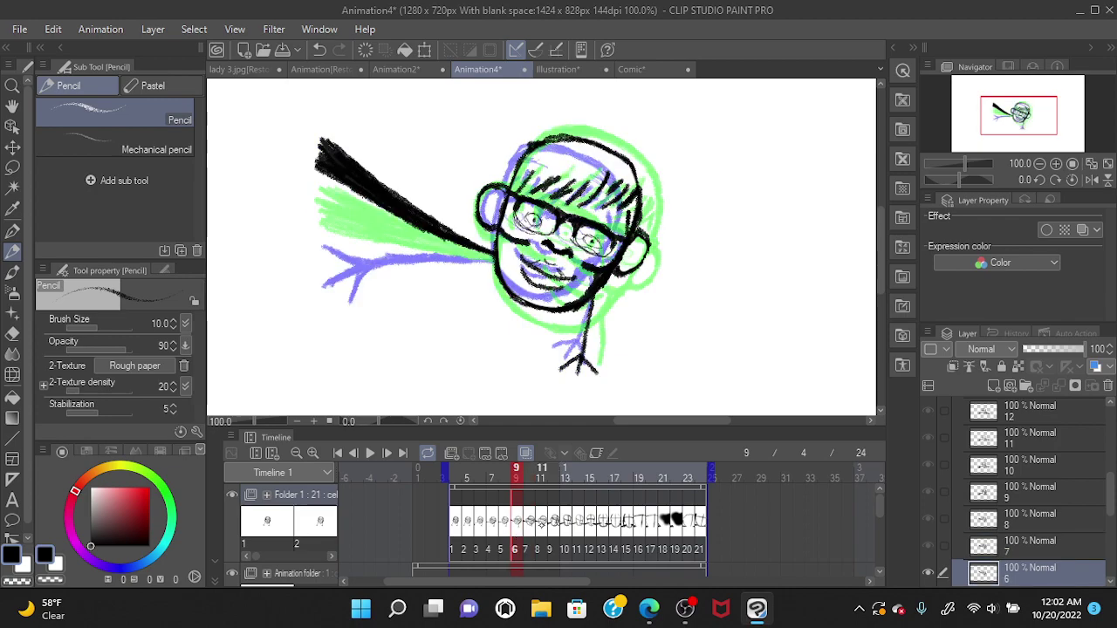
{"action": "left_click", "coordinate": [541, 522]}
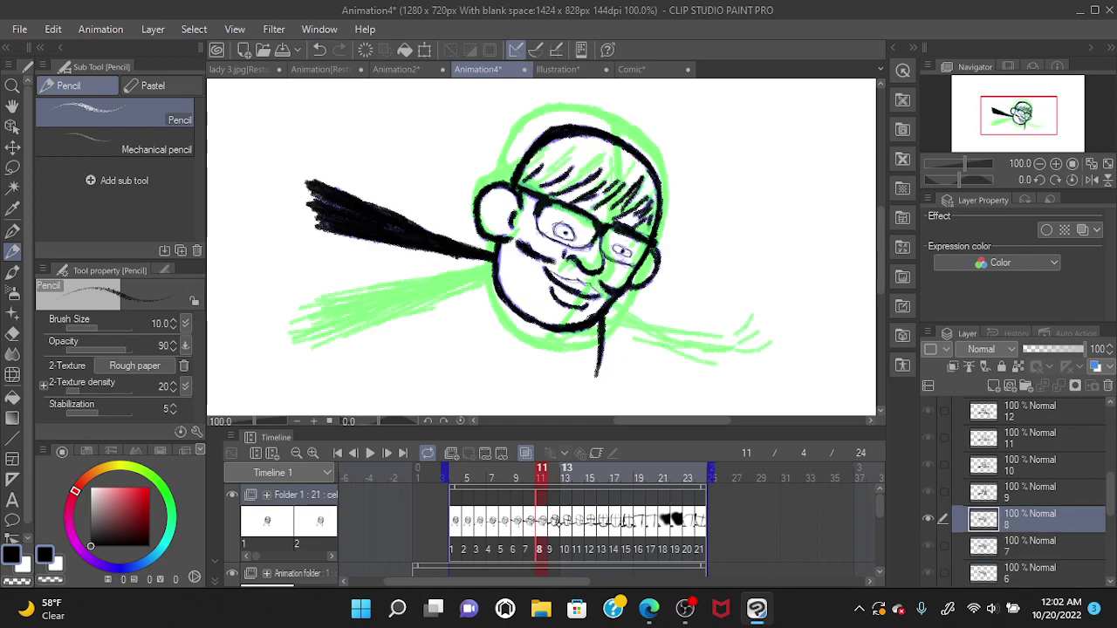
{"action": "left_click", "coordinate": [552, 522]}
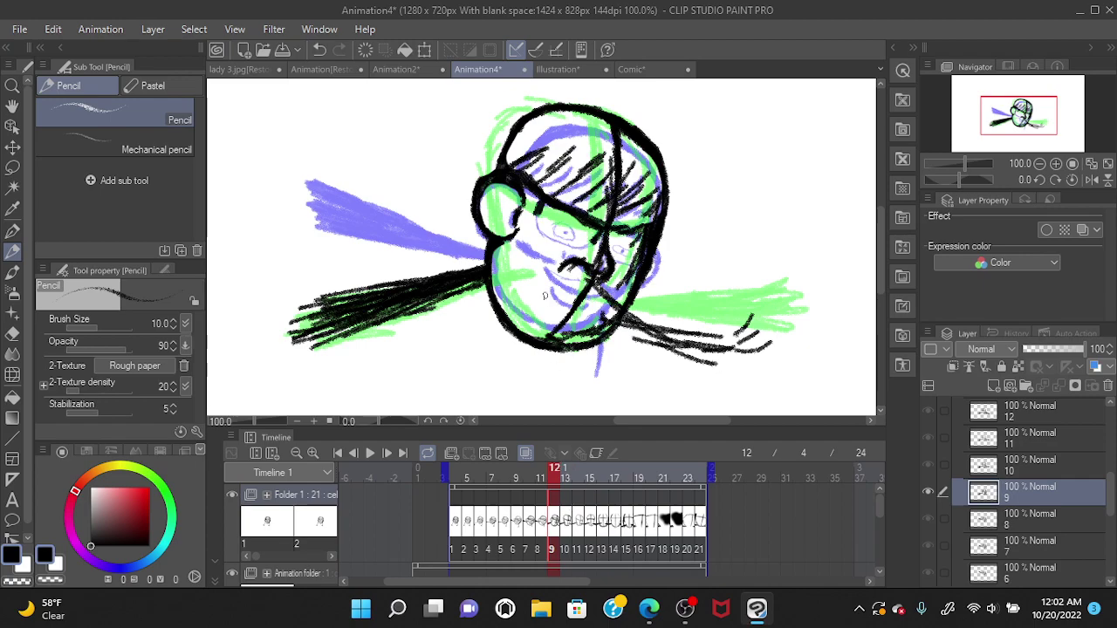
{"action": "left_click_drag", "start_coordinate": [563, 268], "coordinate": [585, 262]}
{"action": "left_click_drag", "start_coordinate": [567, 250], "coordinate": [559, 264]}
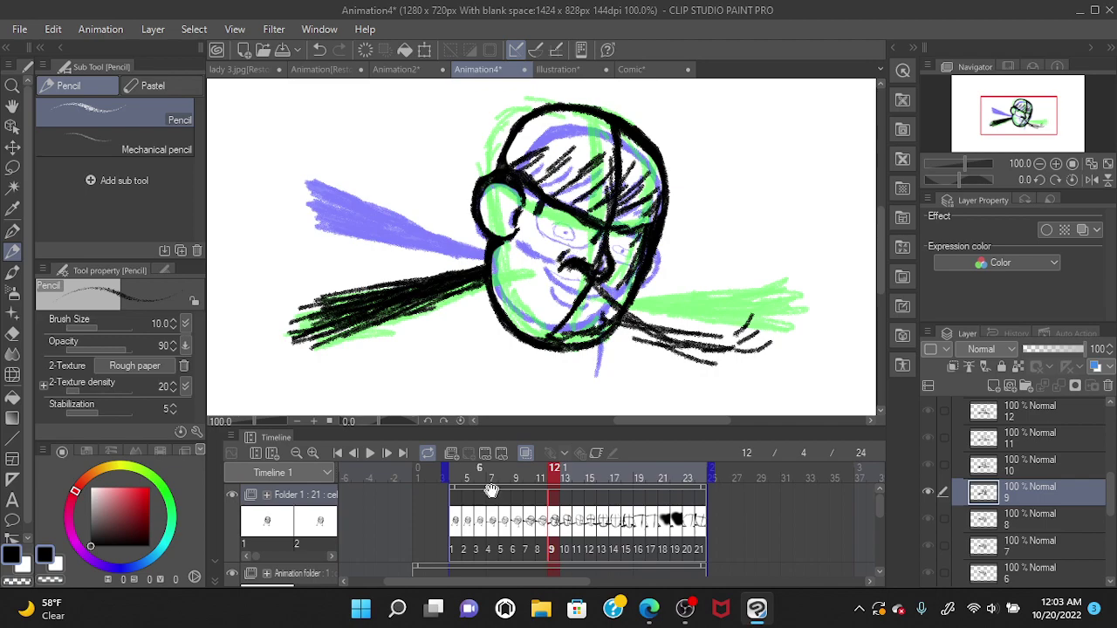
Step: Draw the mouth and both cheek lines on cel 9 with the Pencil at size 10
{"action": "left_click", "coordinate": [12, 333]}
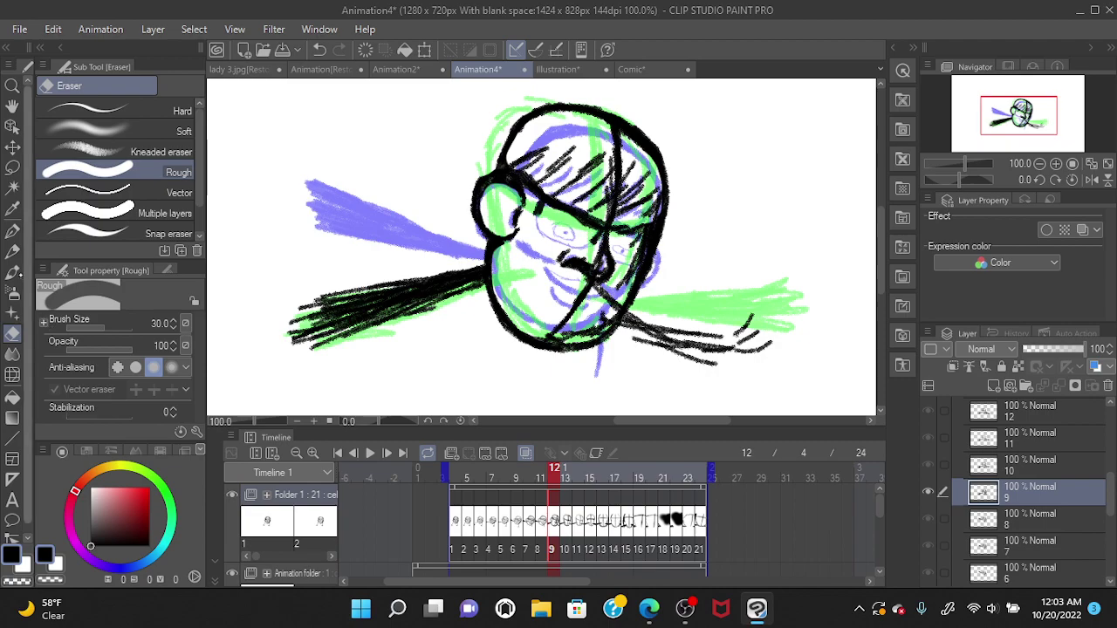
{"action": "key", "text": "p"}
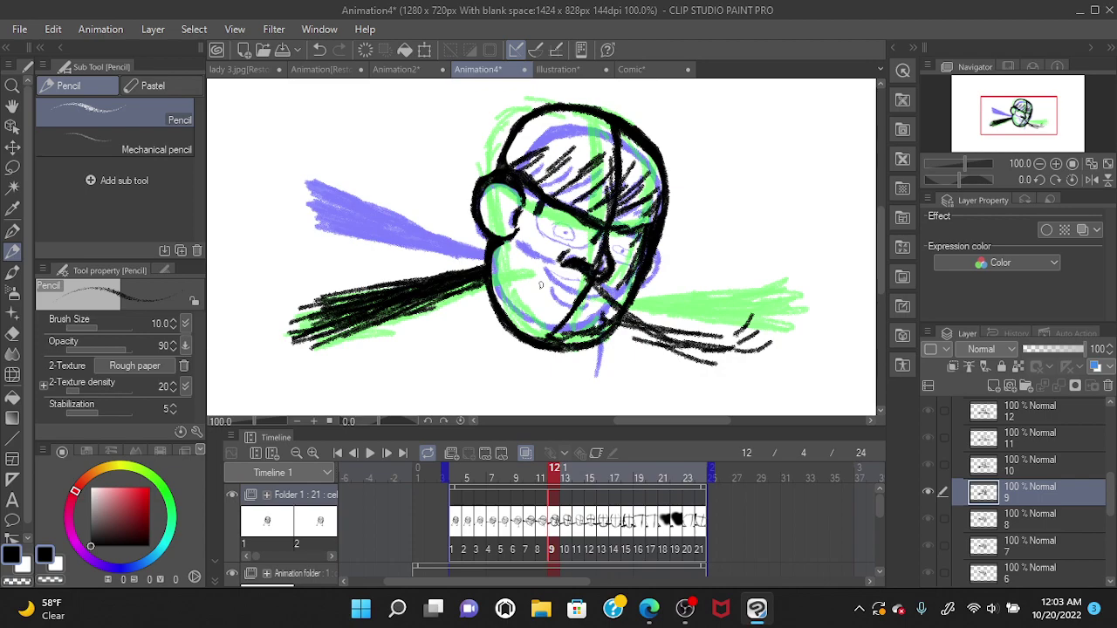
{"action": "mouse_move", "coordinate": [564, 297]}
{"action": "left_mouse_down"}
{"action": "mouse_move", "coordinate": [534, 280]}
{"action": "mouse_move", "coordinate": [616, 311]}
{"action": "mouse_move", "coordinate": [528, 278]}
{"action": "mouse_move", "coordinate": [556, 304]}
{"action": "mouse_move", "coordinate": [527, 278]}
{"action": "mouse_move", "coordinate": [553, 274]}
{"action": "mouse_move", "coordinate": [527, 269]}
{"action": "left_mouse_up"}
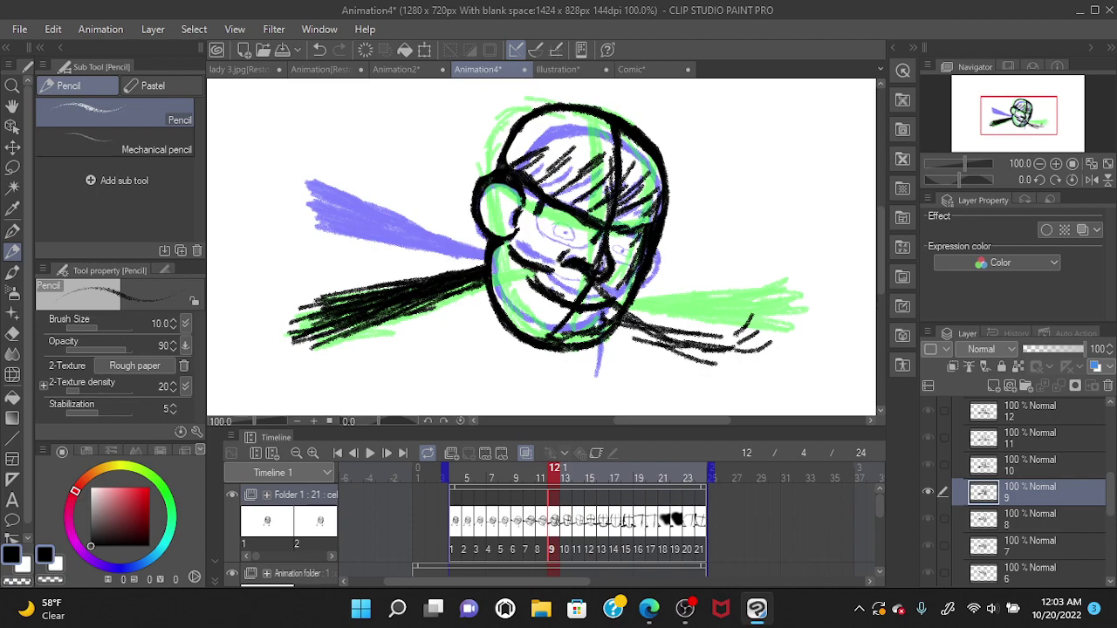
{"action": "left_click_drag", "start_coordinate": [606, 280], "coordinate": [631, 291]}
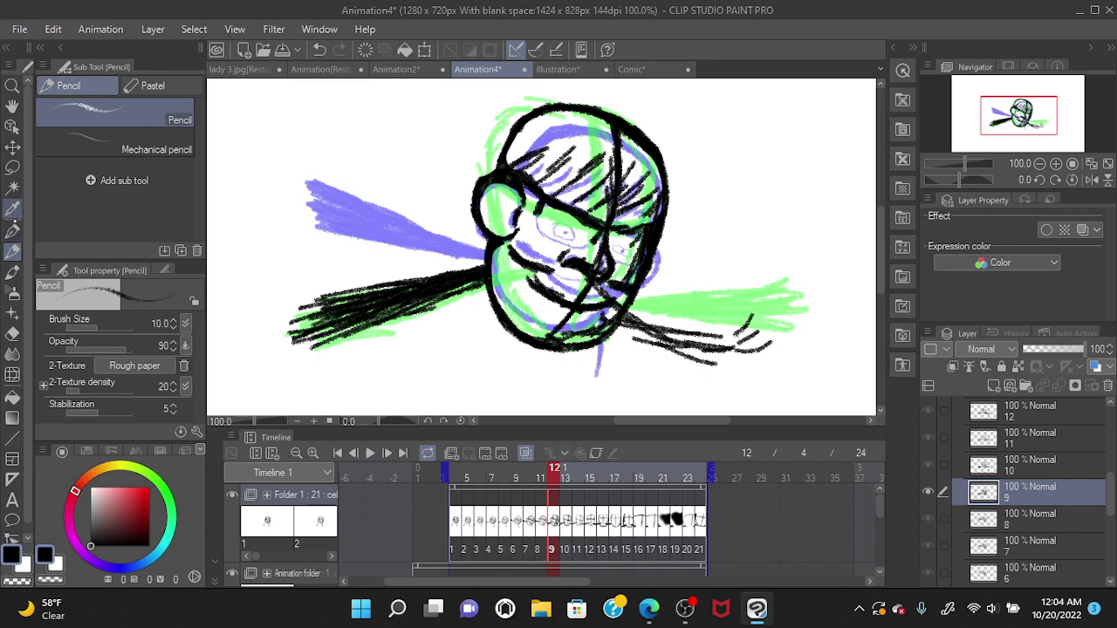
Step: Draw the left eye on cel 9 with the Mechanical pencil at size 1, undoing false strokes and comparing it with cel 8
{"action": "left_click", "coordinate": [101, 141]}
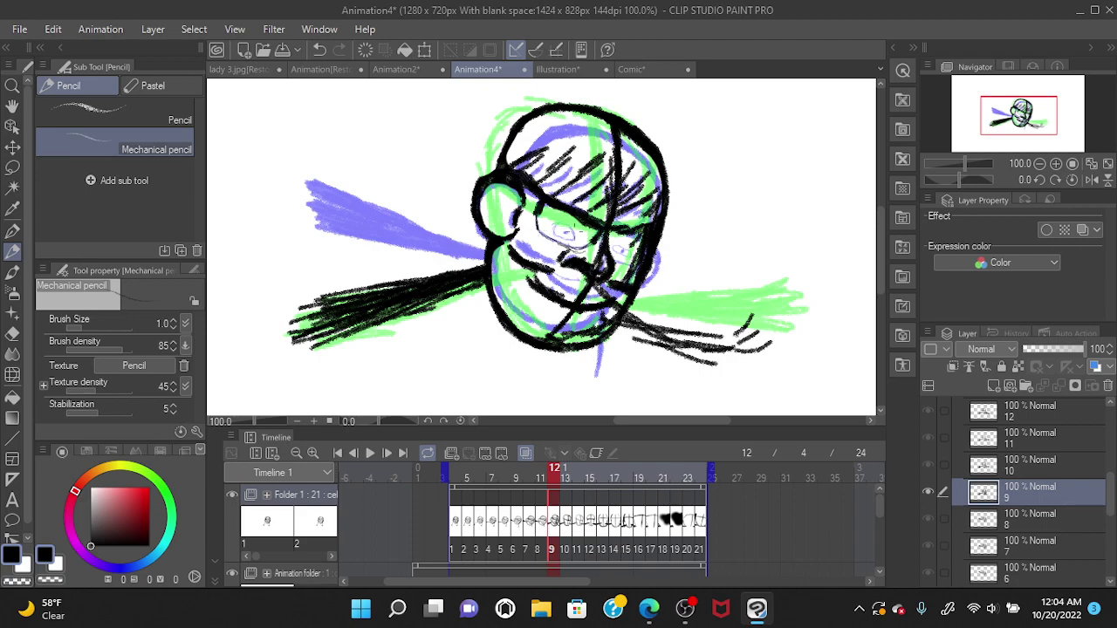
{"action": "left_click_drag", "start_coordinate": [549, 226], "coordinate": [559, 228]}
{"action": "key", "text": "ctrl+z"}
{"action": "mouse_move", "coordinate": [553, 224]}
{"action": "left_mouse_down"}
{"action": "mouse_move", "coordinate": [569, 220]}
{"action": "mouse_move", "coordinate": [551, 233]}
{"action": "mouse_move", "coordinate": [566, 239]}
{"action": "left_mouse_up"}
{"action": "key", "text": "ctrl+z"}
{"action": "left_click_drag", "start_coordinate": [547, 224], "coordinate": [576, 248]}
{"action": "left_click_drag", "start_coordinate": [565, 226], "coordinate": [567, 237]}
{"action": "left_click", "coordinate": [542, 522]}
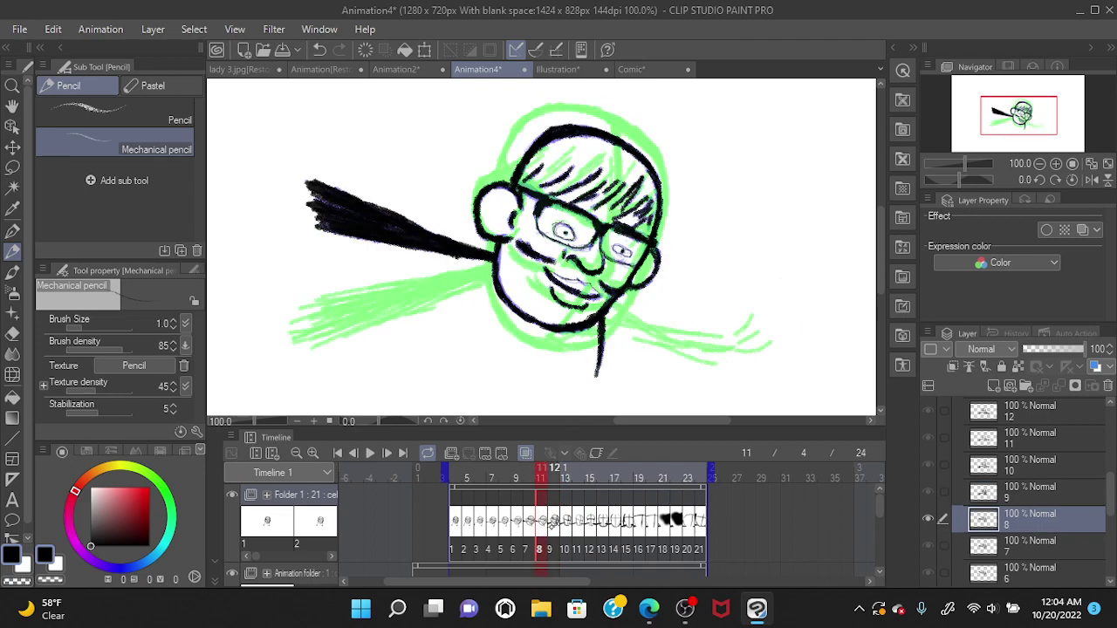
{"action": "left_click", "coordinate": [552, 525]}
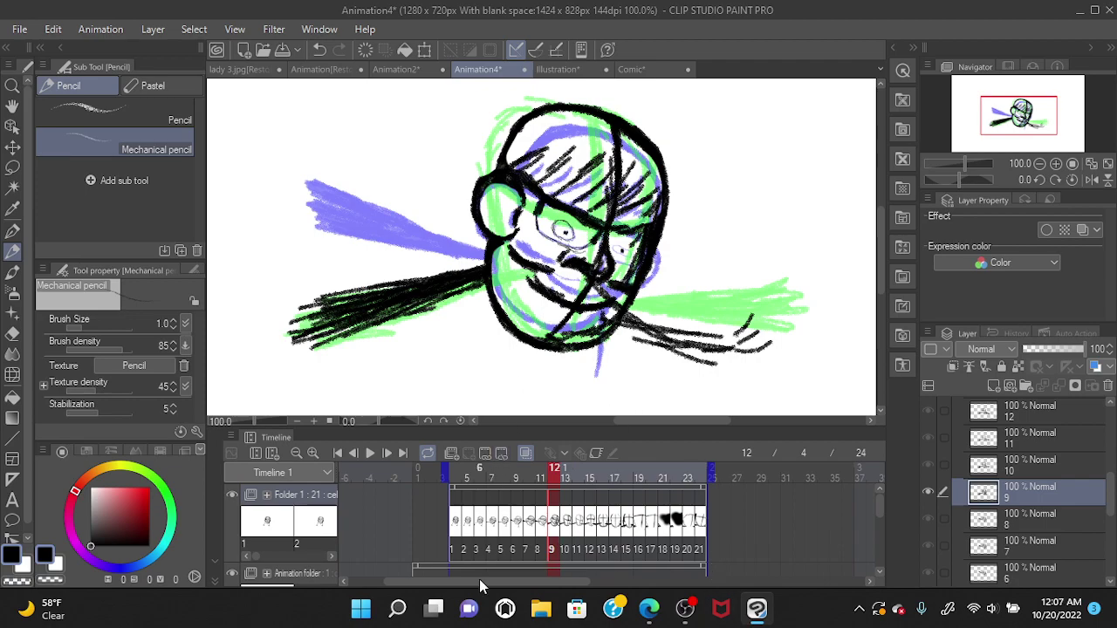
Step: Play back the animation repeatedly and compare the faces on cels 6 and 7
{"action": "left_click", "coordinate": [369, 453]}
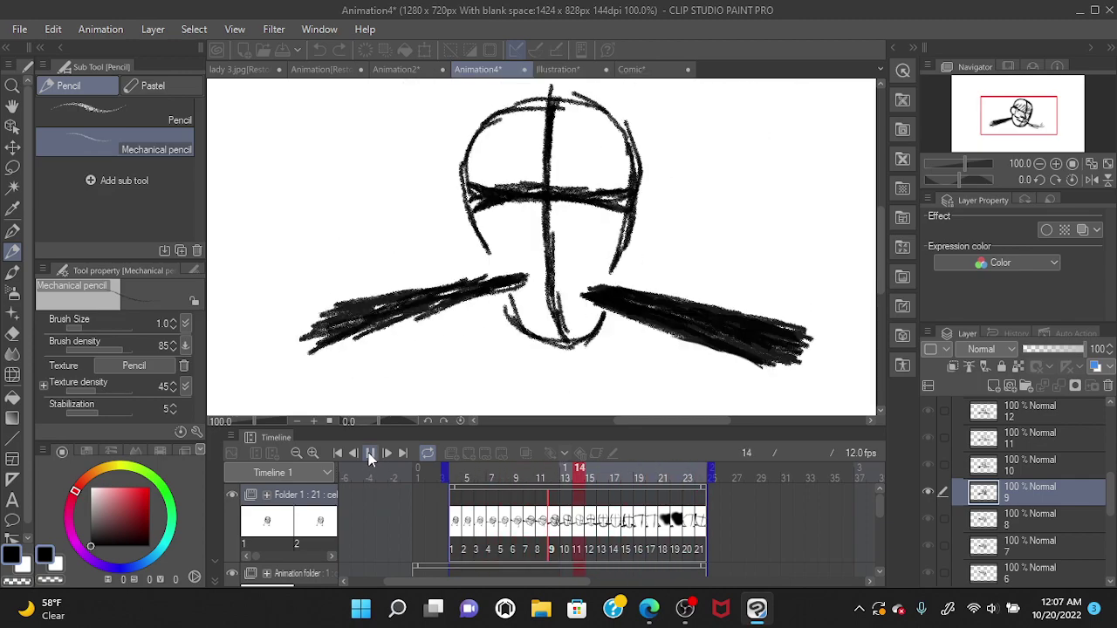
{"action": "left_click", "coordinate": [369, 453]}
{"action": "left_click", "coordinate": [530, 536]}
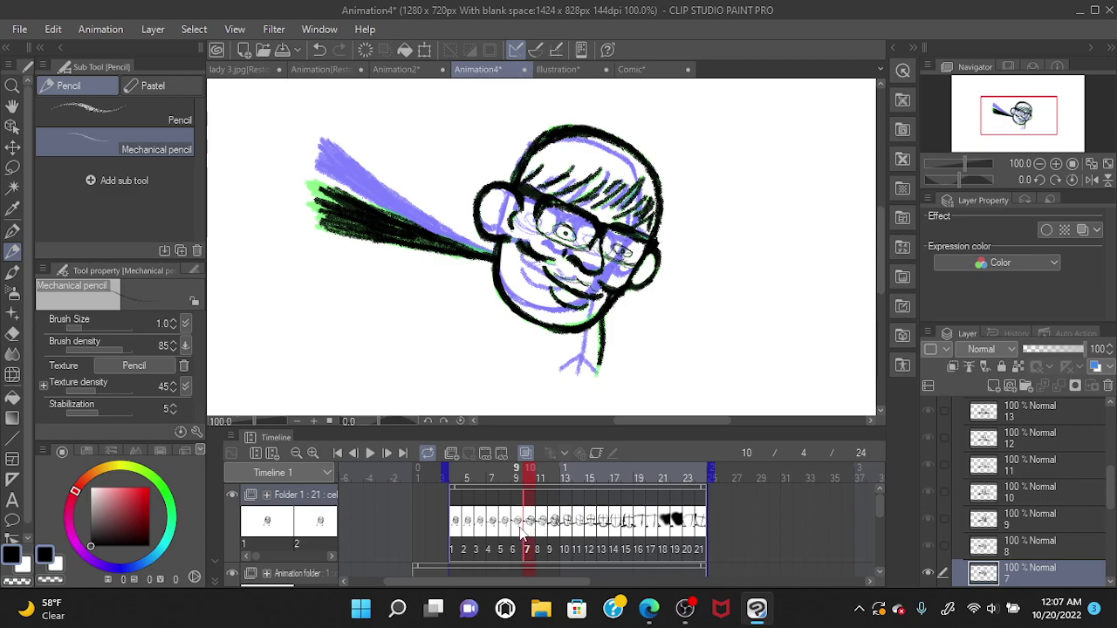
{"action": "left_click", "coordinate": [518, 534]}
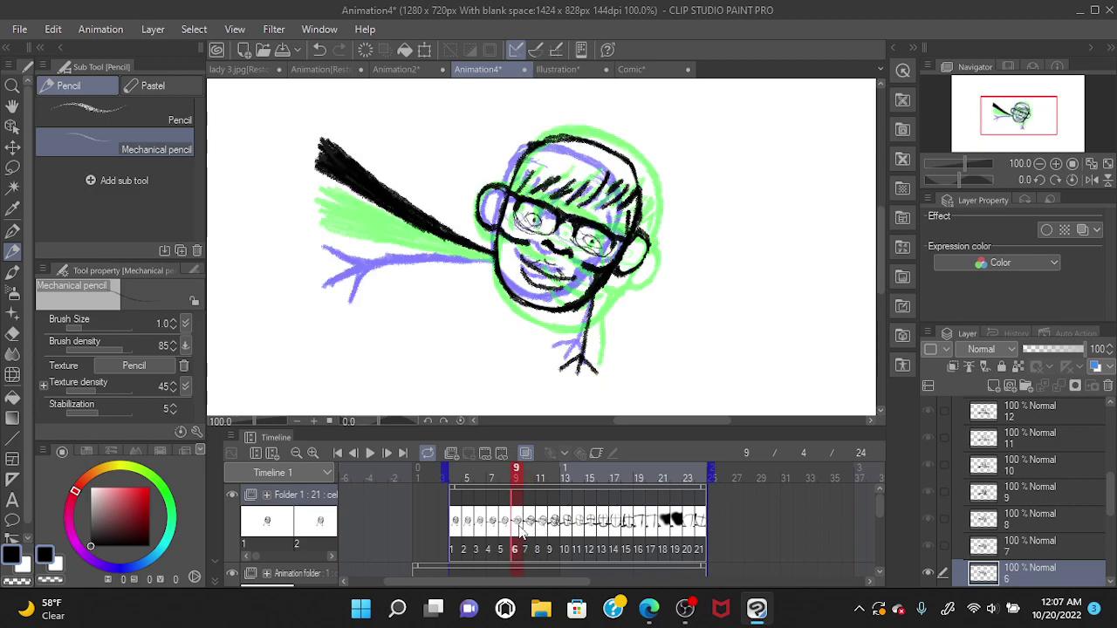
{"action": "left_click", "coordinate": [530, 535]}
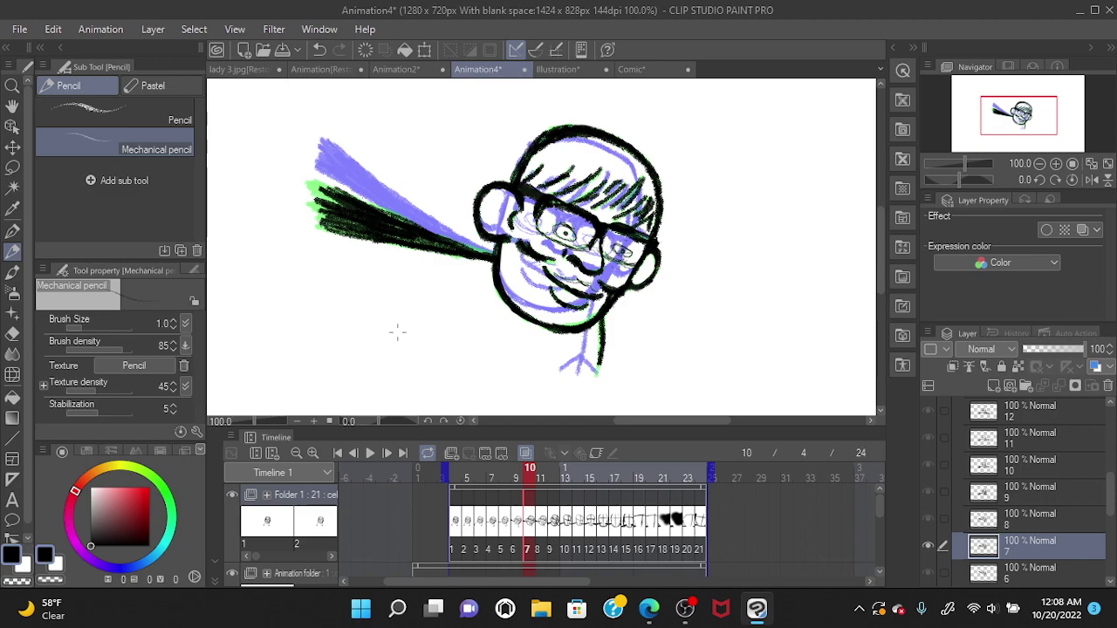
{"action": "left_click", "coordinate": [372, 454]}
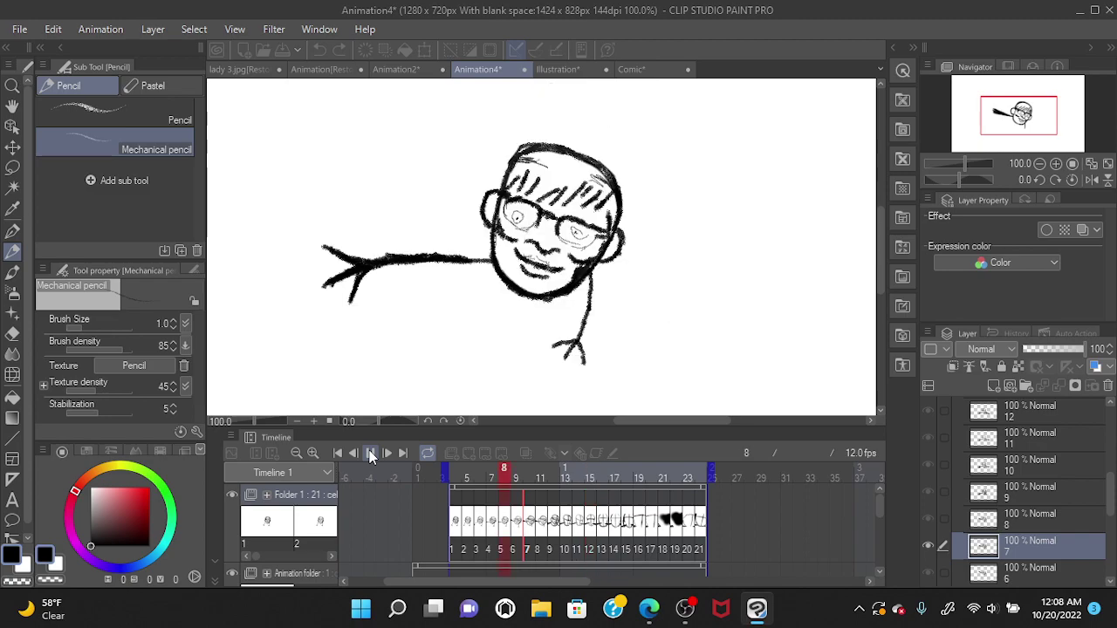
{"action": "left_click", "coordinate": [370, 453]}
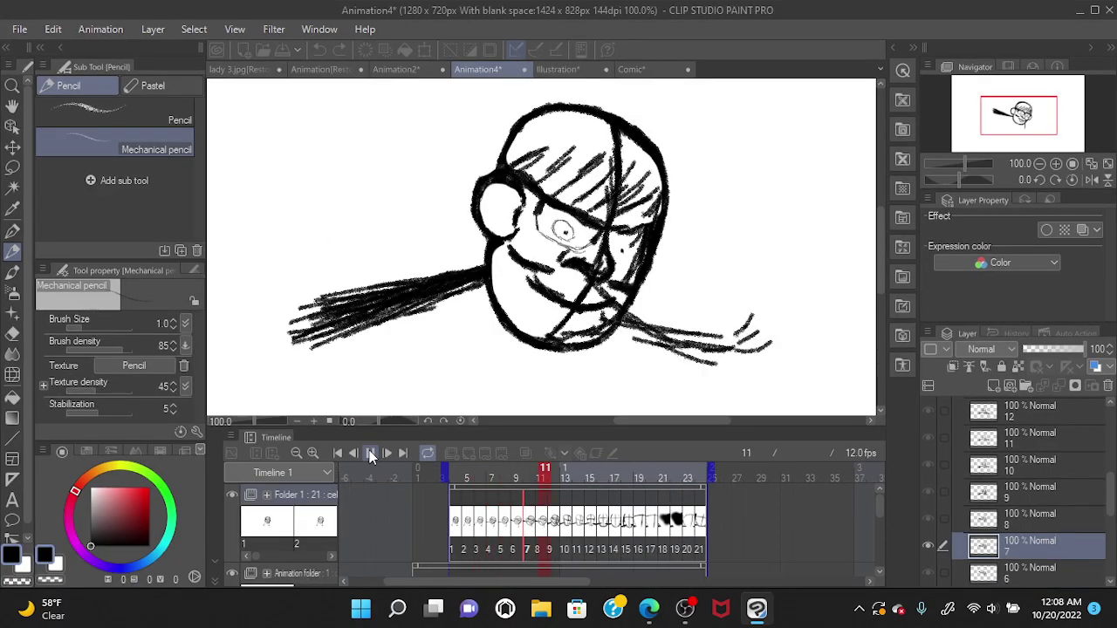
{"action": "left_click", "coordinate": [369, 453]}
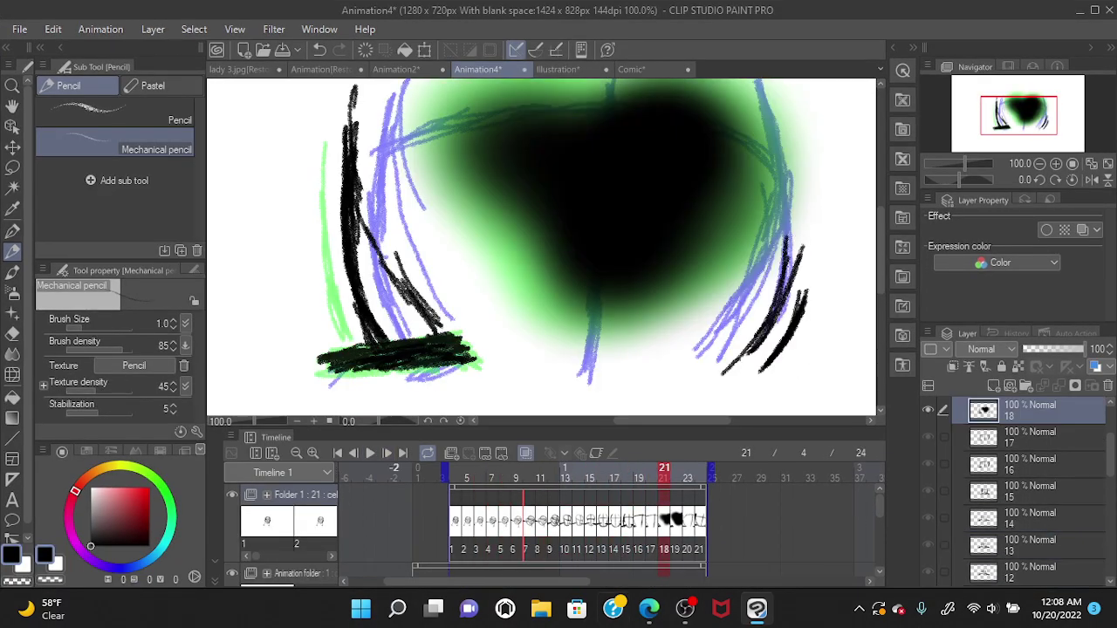
Step: Switch to OBS and stop the live stream
{"action": "left_click", "coordinate": [692, 618]}
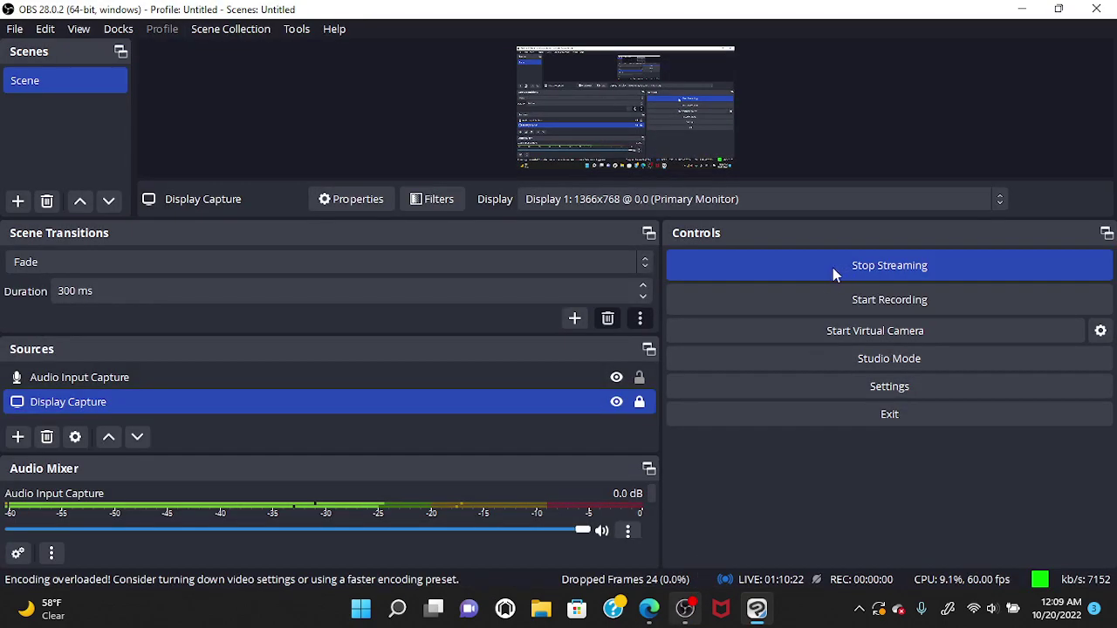
{"action": "left_click", "coordinate": [834, 275]}
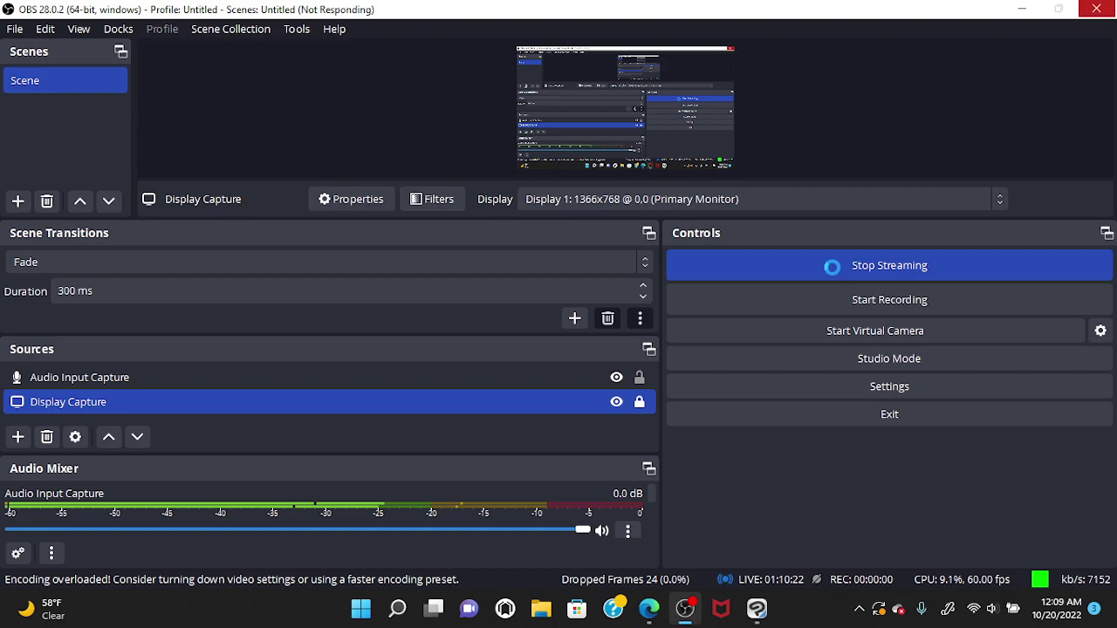